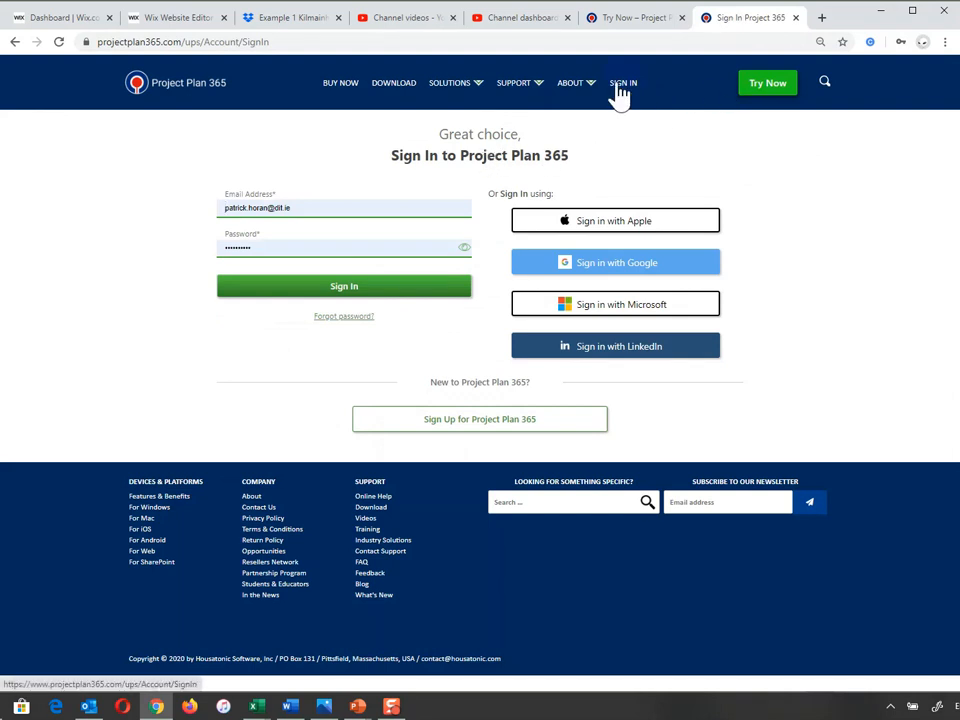
# Sign up online for a free Project Plan 365 trial with an e-mail address and password
pyautogui.click(762, 90)
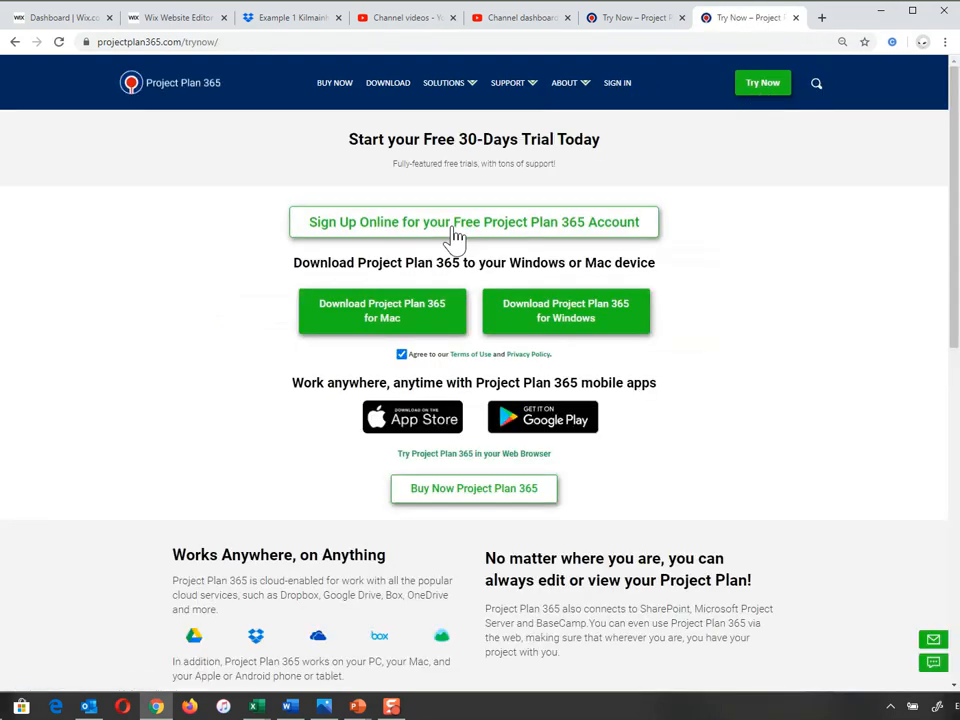
pyautogui.click(449, 232)
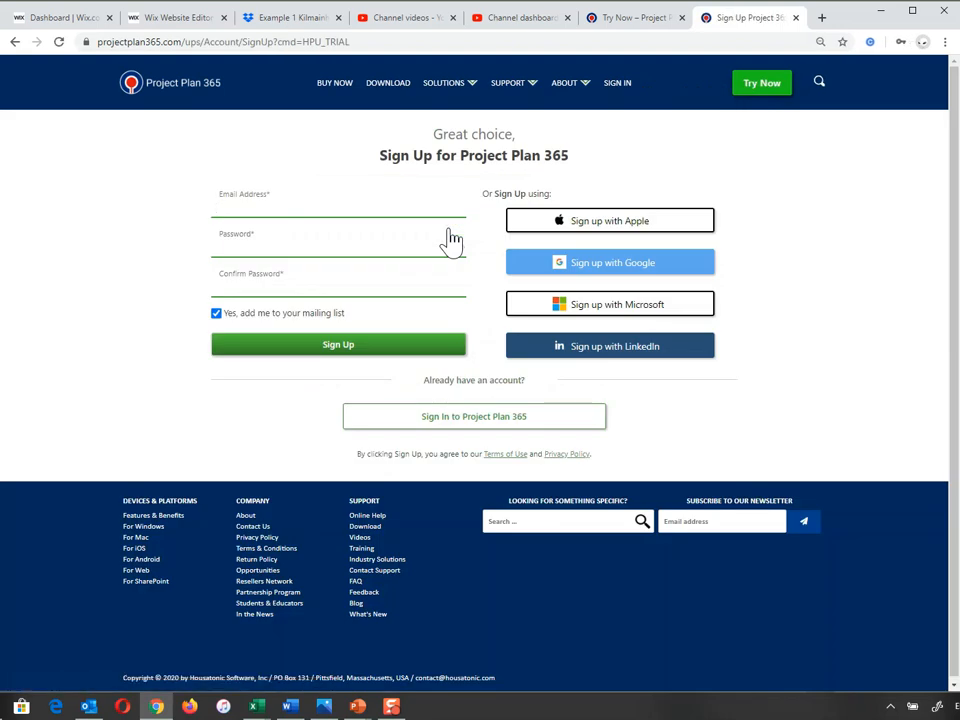
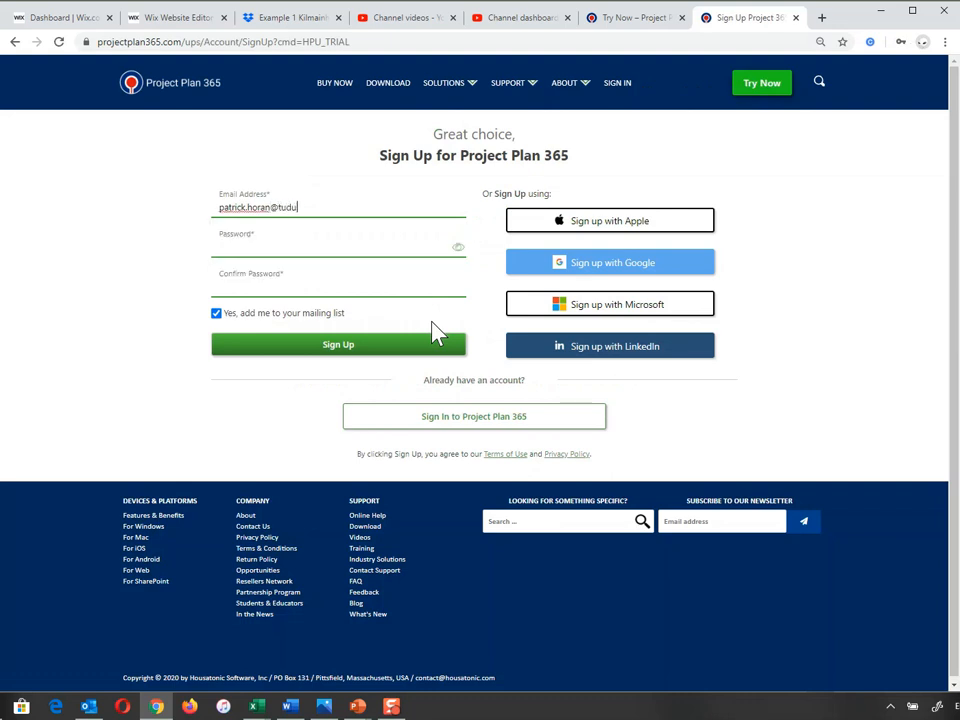
pyautogui.click(253, 246)
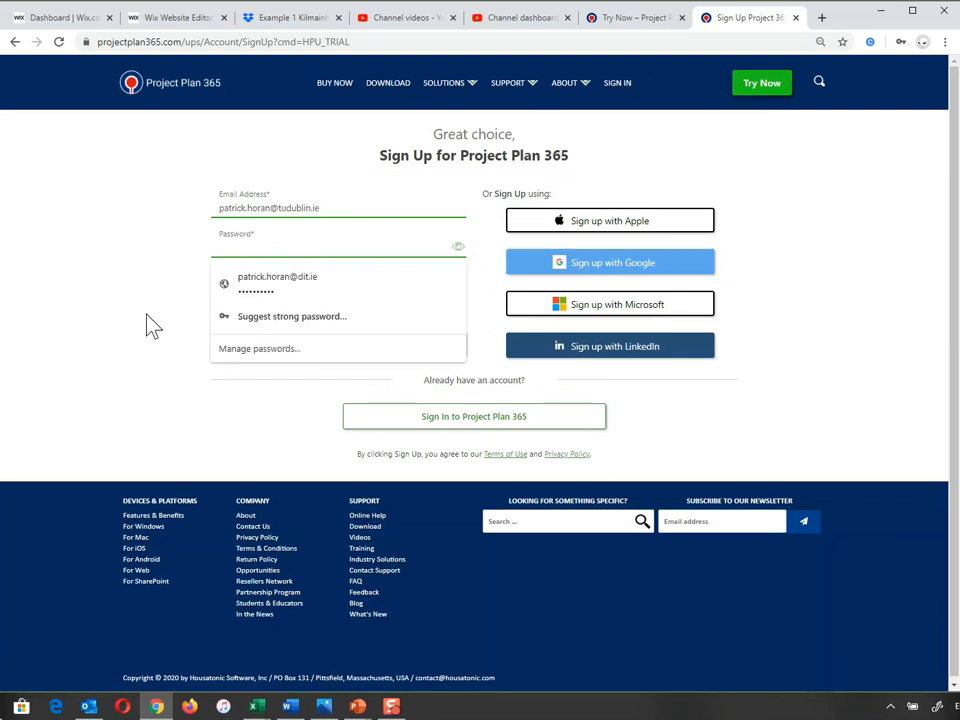
pyautogui.write('••••••••')
pyautogui.click(222, 281)
pyautogui.write('••••••••')
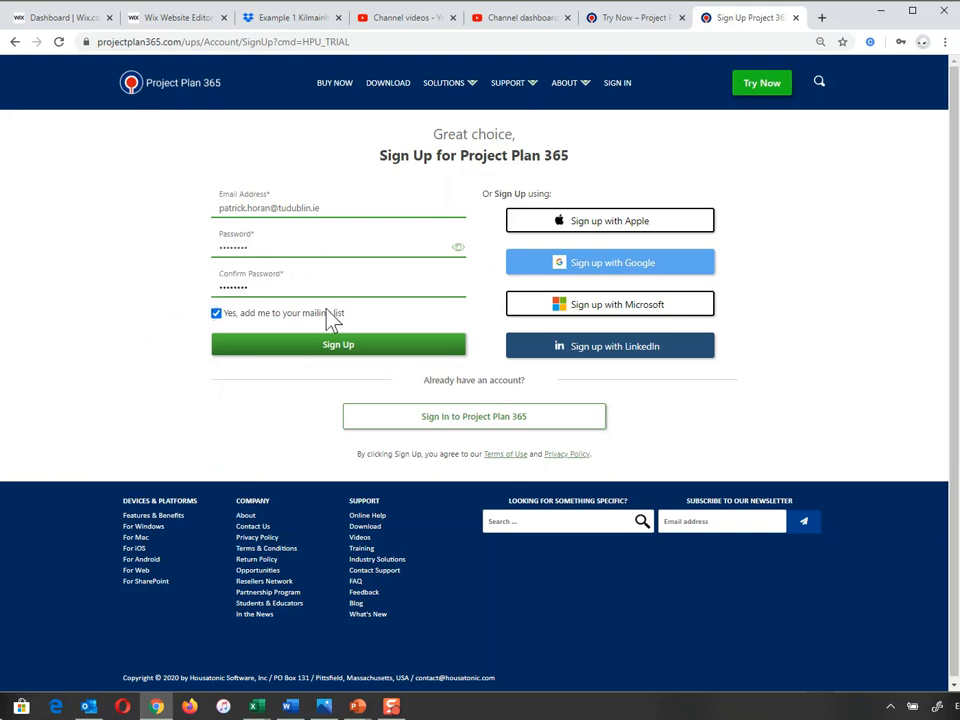
pyautogui.click(317, 356)
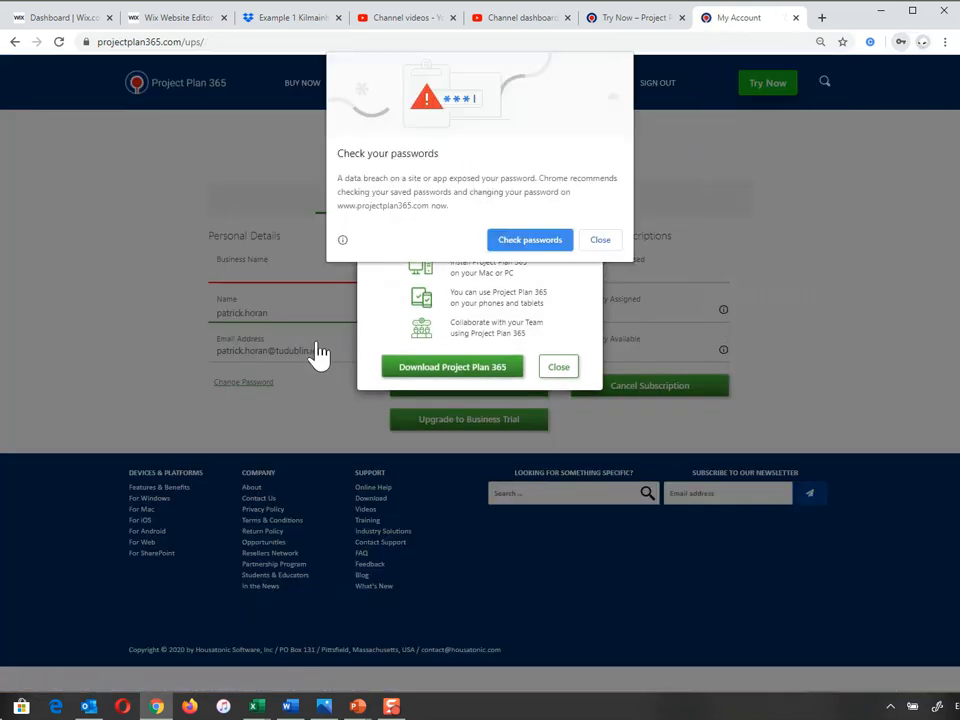
# Close Chrome's password warning and go to the Download Project Plan 365 page
pyautogui.click(599, 246)
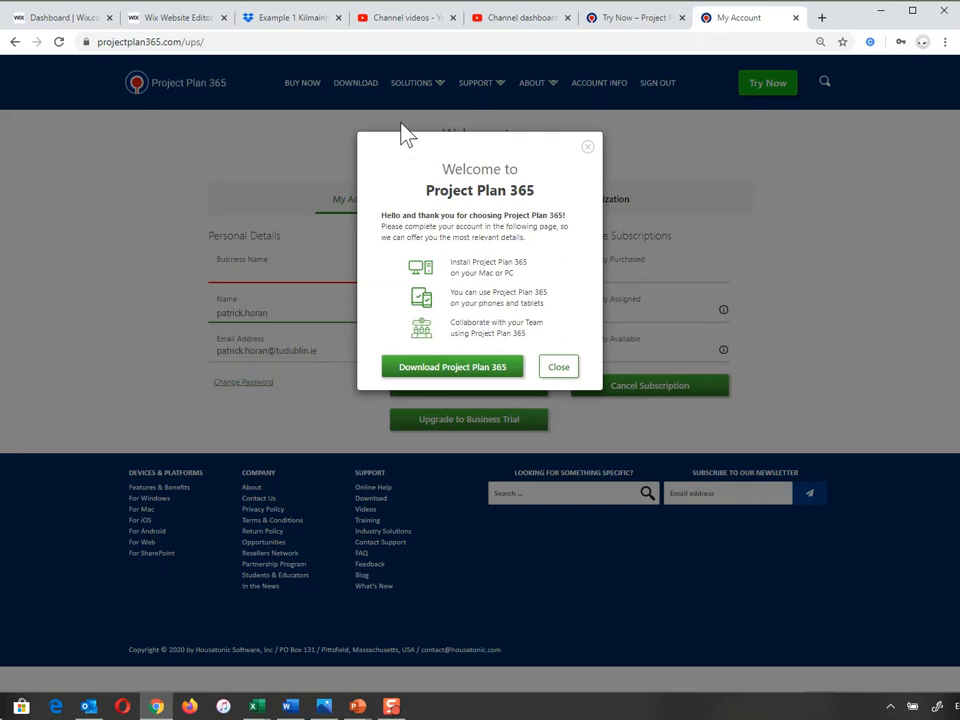
pyautogui.click(463, 369)
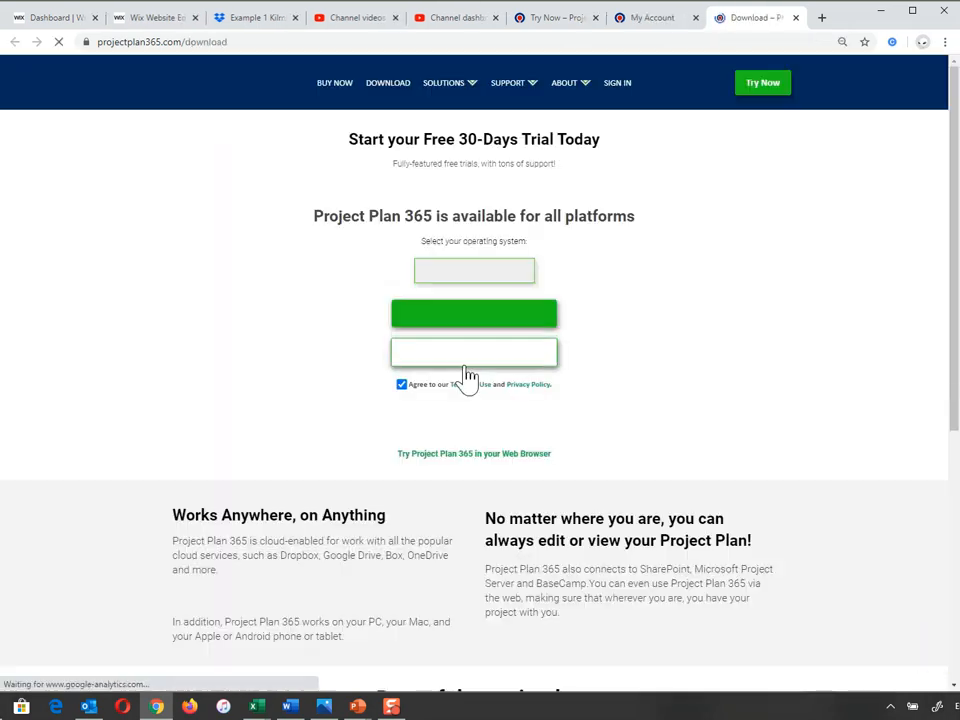
# Download the Windows installer and set it to open automatically when finished
pyautogui.click(475, 310)
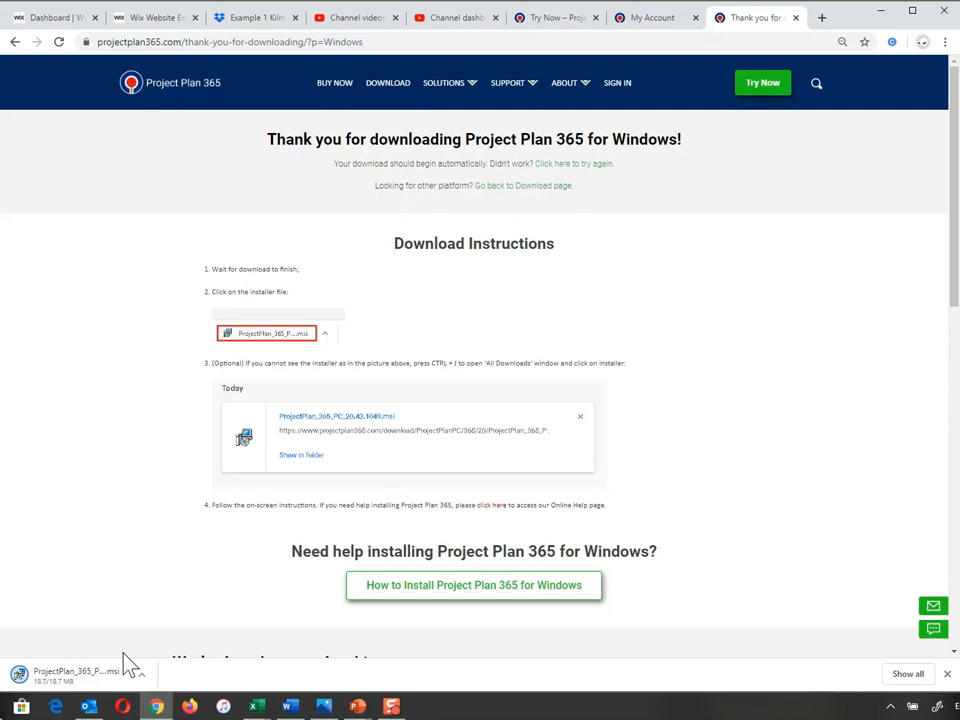
pyautogui.click(145, 680)
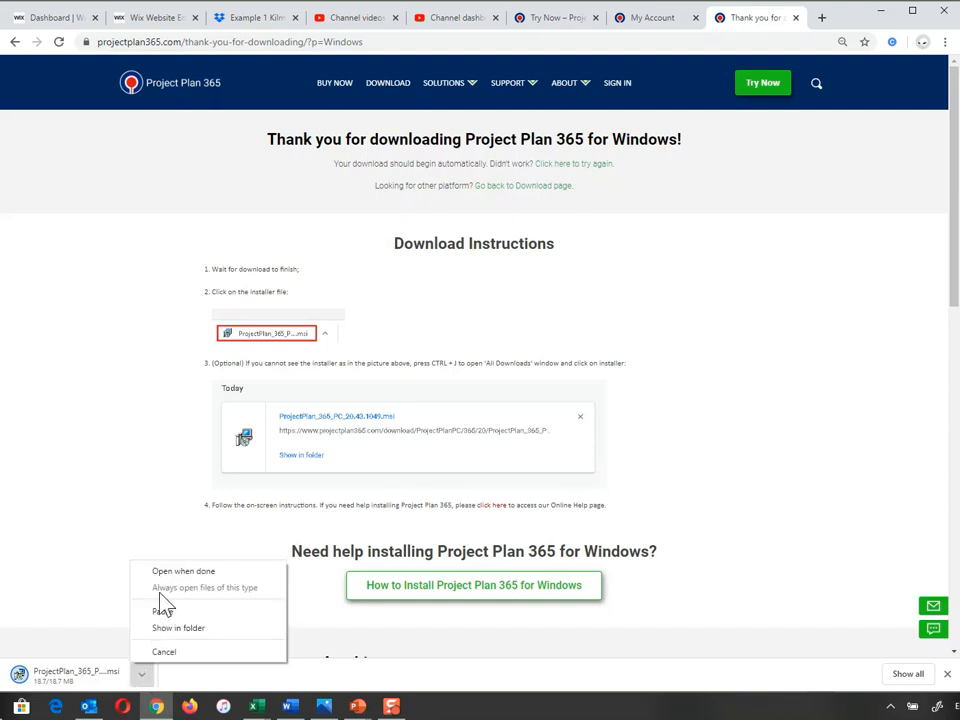
pyautogui.click(183, 576)
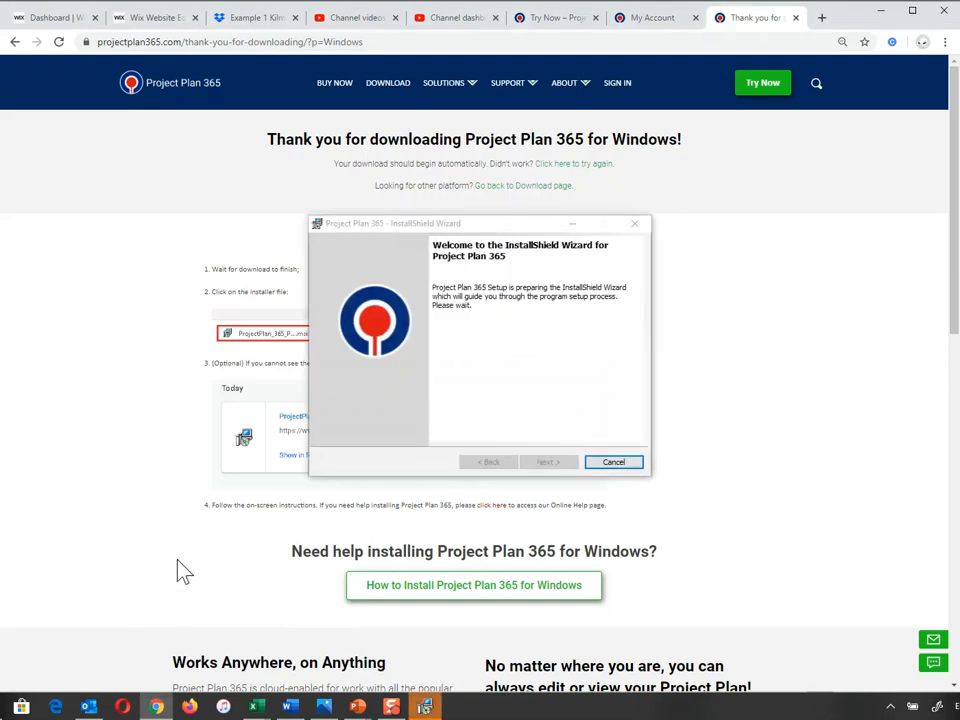
# Install Project Plan 365 with accepted license terms and the default folder, then launch it
pyautogui.click(546, 462)
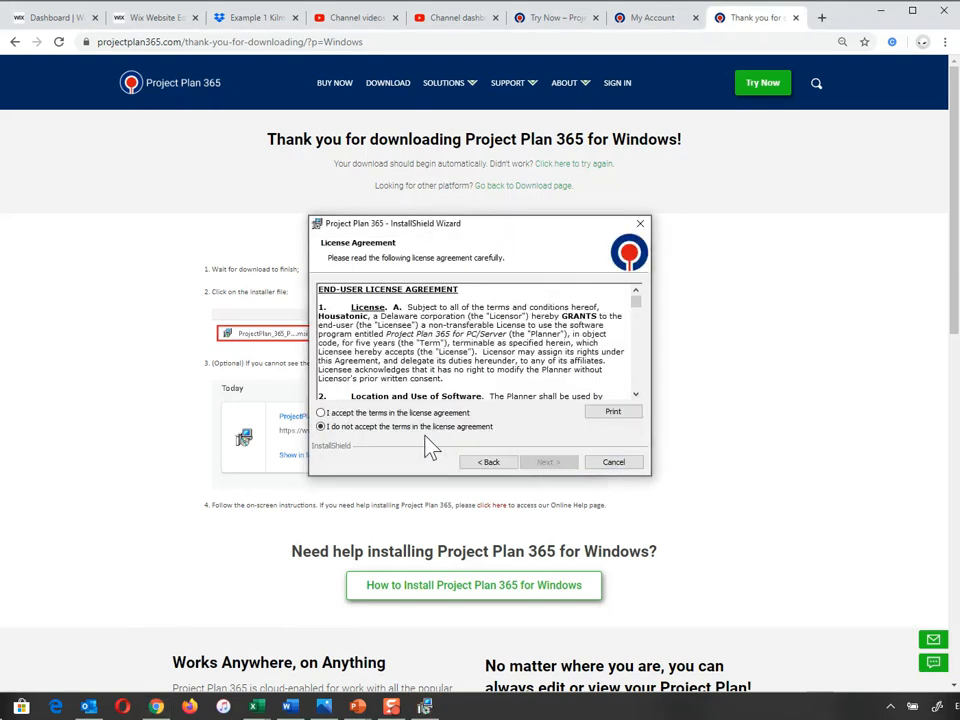
pyautogui.click(385, 413)
pyautogui.click(555, 462)
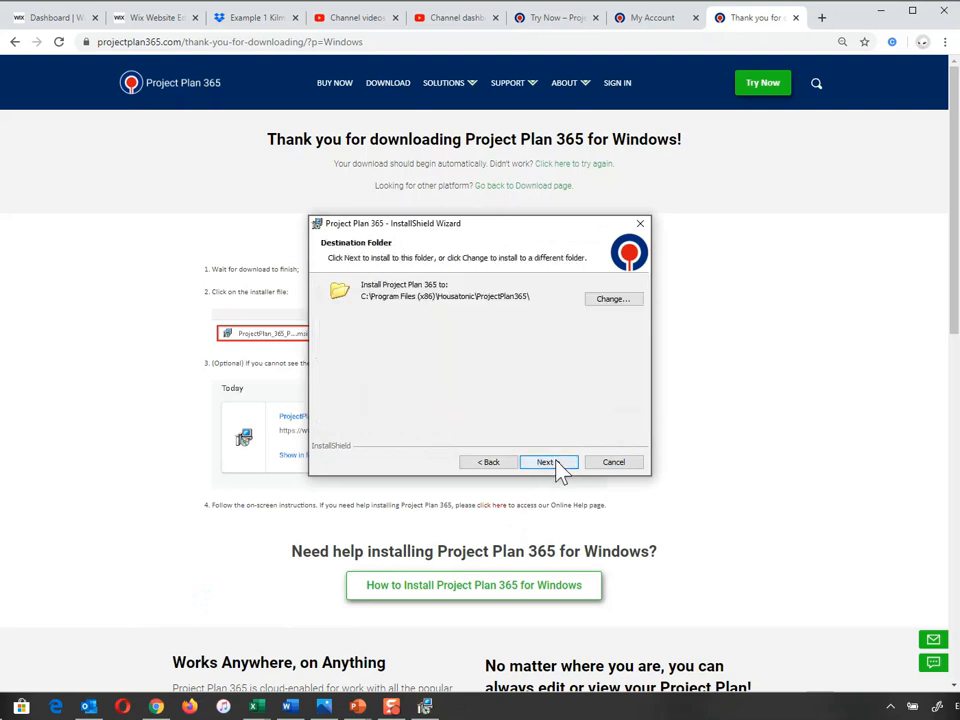
pyautogui.click(547, 463)
pyautogui.click(549, 462)
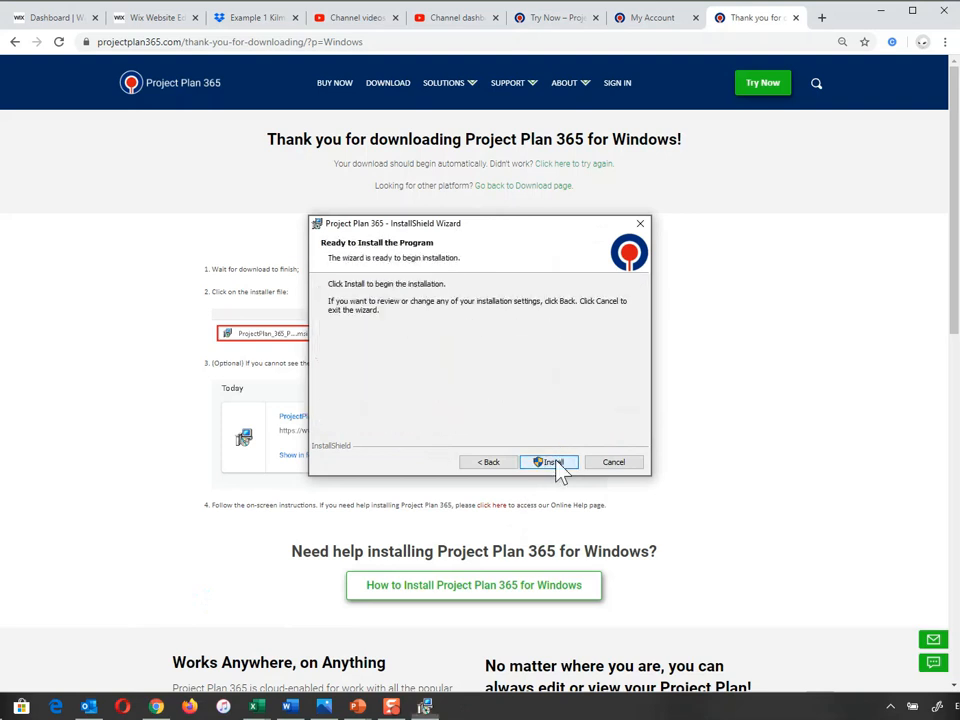
pyautogui.click(549, 462)
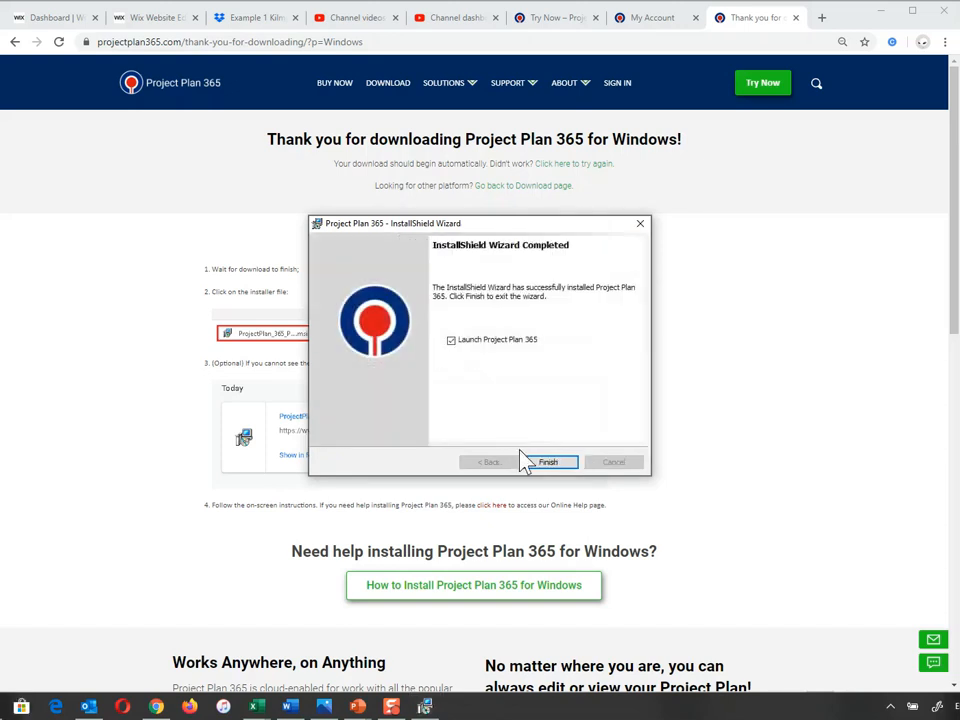
pyautogui.click(540, 463)
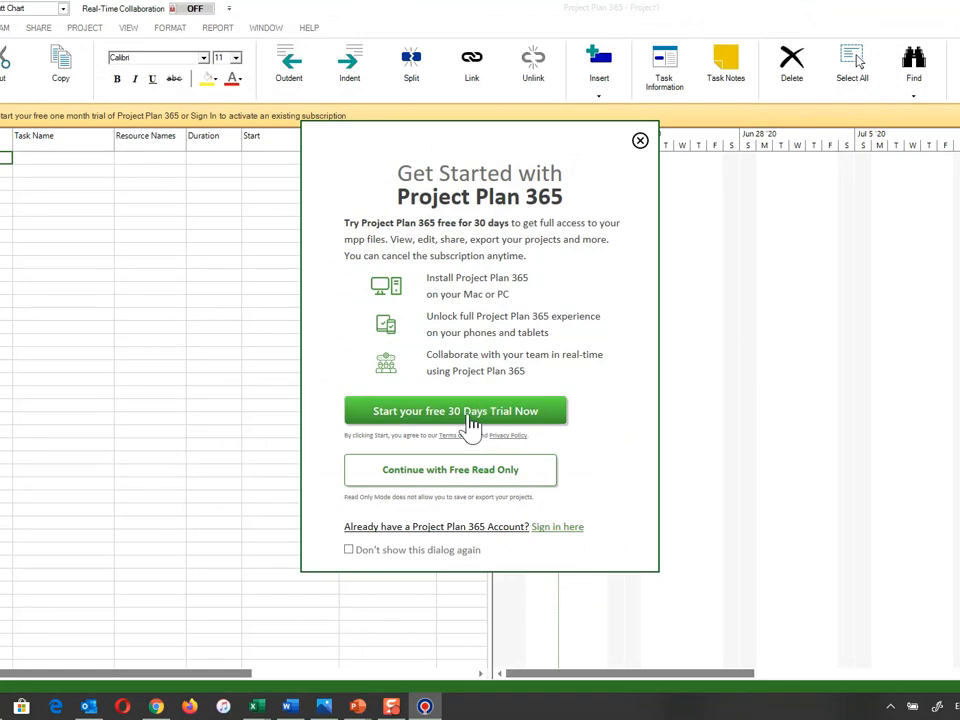
# Start the 30-day trial by signing in with the new account's e-mail and password
pyautogui.click(468, 413)
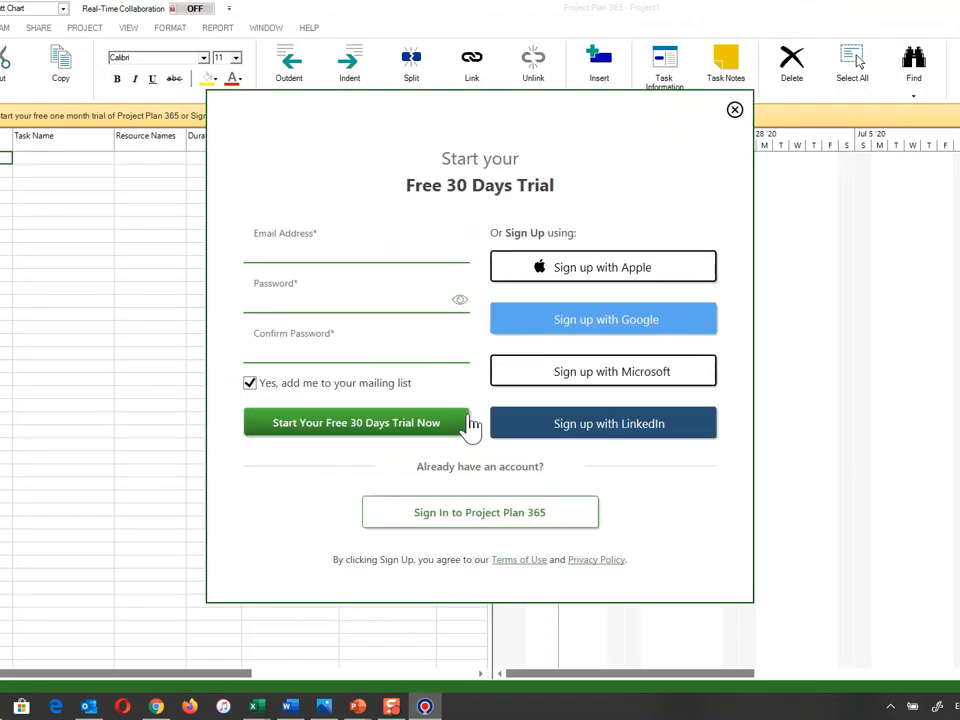
pyautogui.click(285, 255)
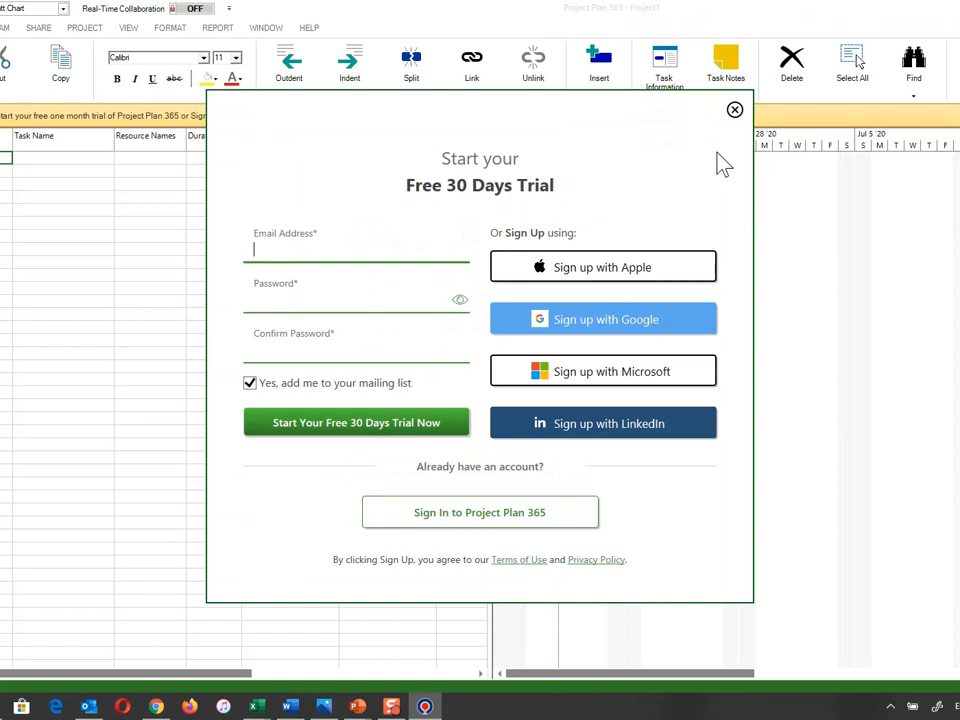
pyautogui.click(513, 521)
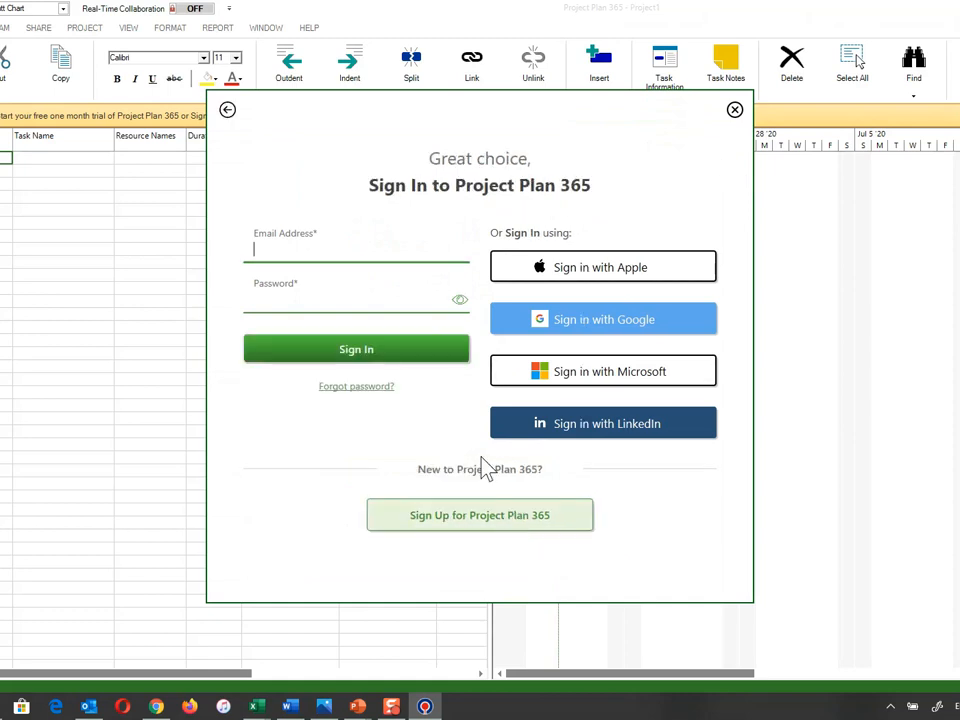
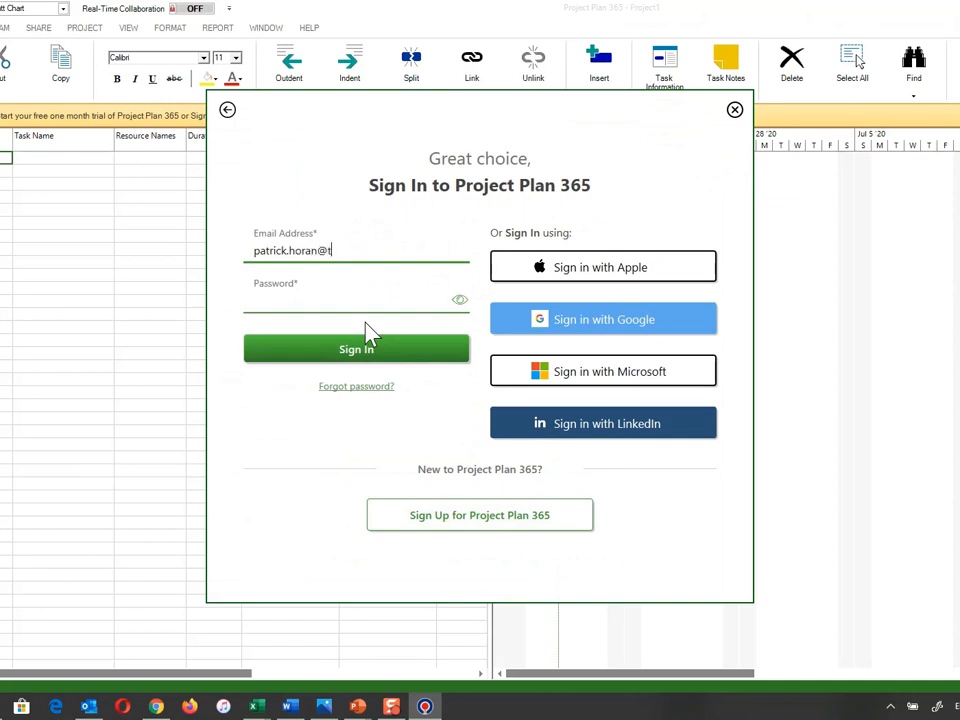
pyautogui.click(356, 300)
pyautogui.write('••••••••')
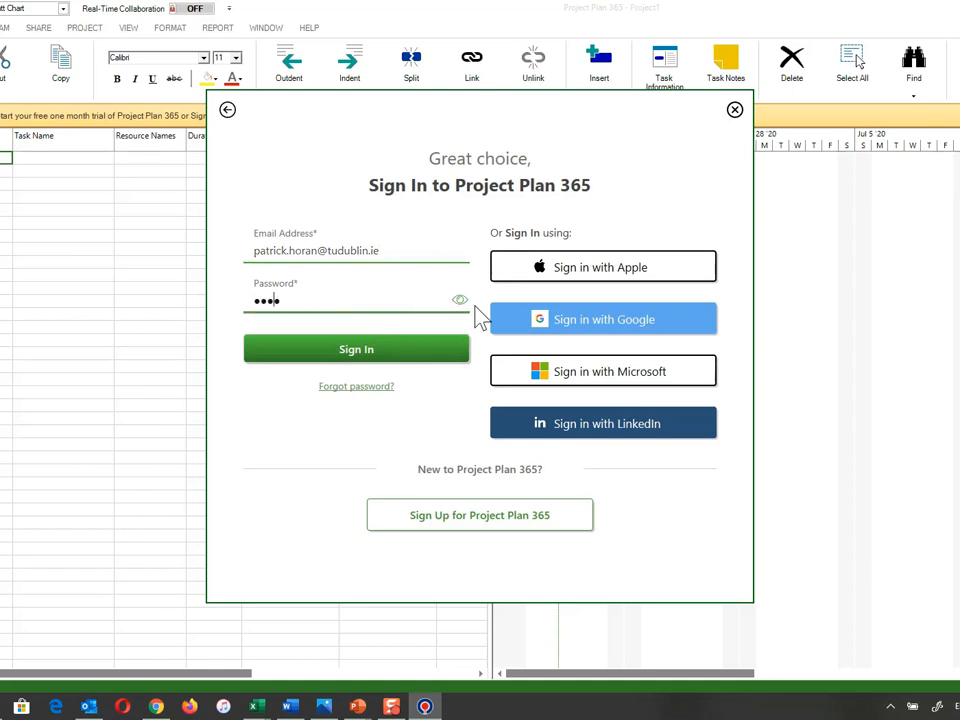
pyautogui.click(375, 358)
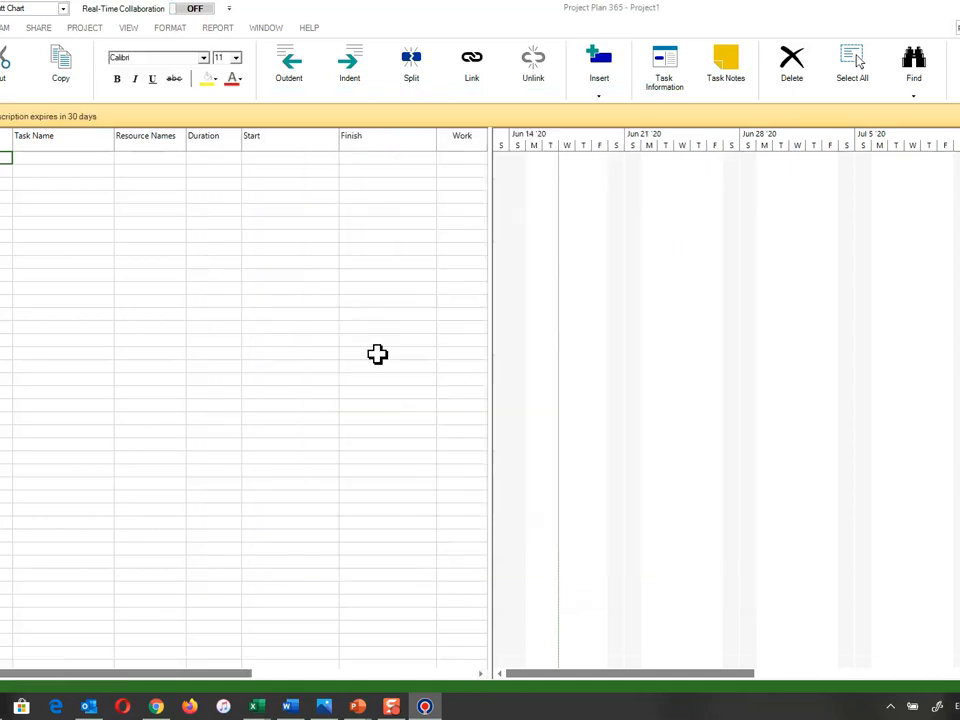
# Restore the Project Plan 365 window and stretch it to full width and height
pyautogui.moveTo(508, 20); pyautogui.dragTo(422, 26)
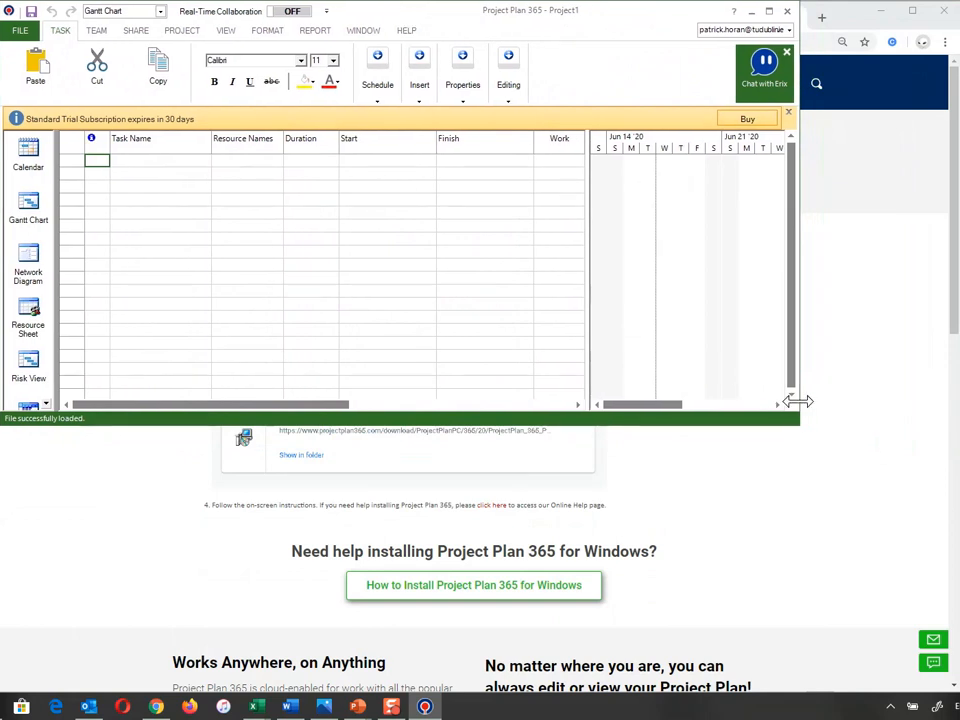
pyautogui.moveTo(797, 400); pyautogui.dragTo(945, 399)
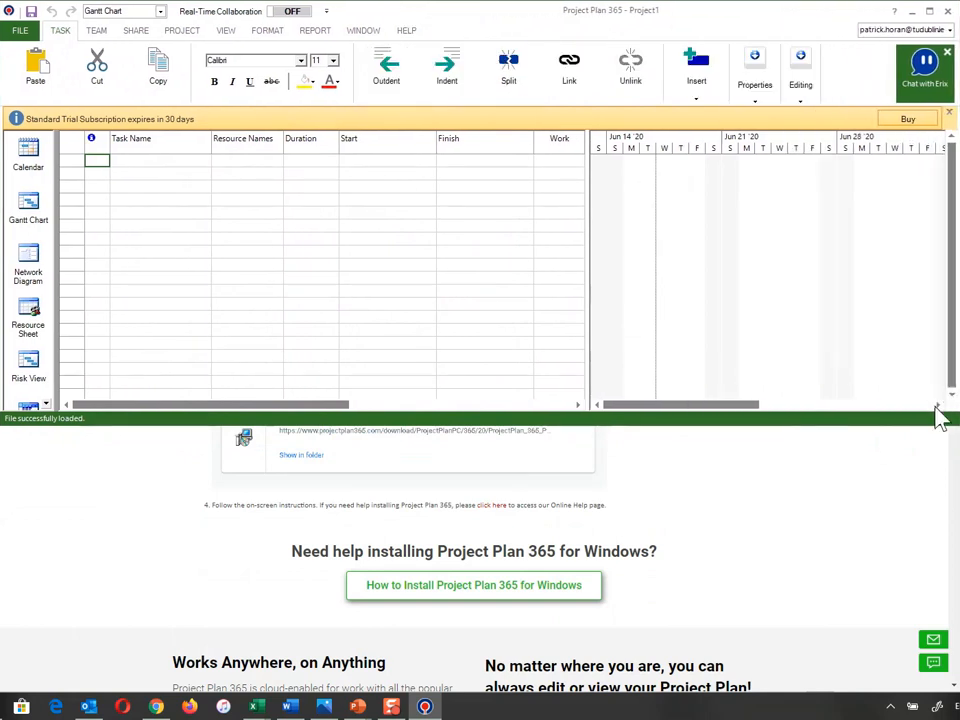
pyautogui.moveTo(542, 420); pyautogui.dragTo(535, 690)
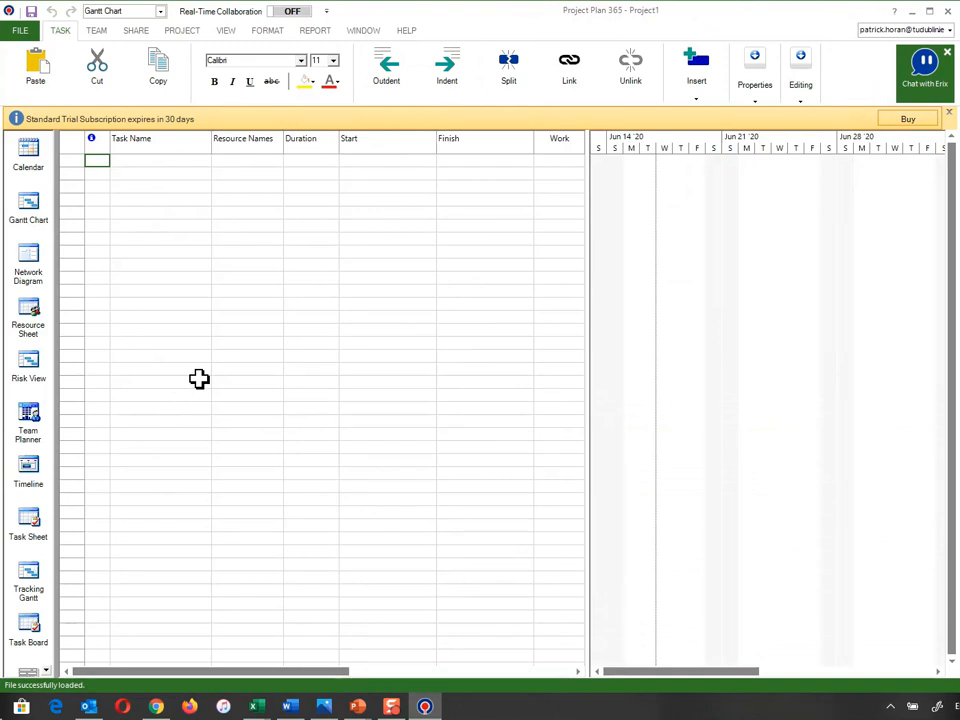
# Enter the tasks 'Web Development Process' and 'The Idea', fixing the Development typo
pyautogui.click(156, 163)
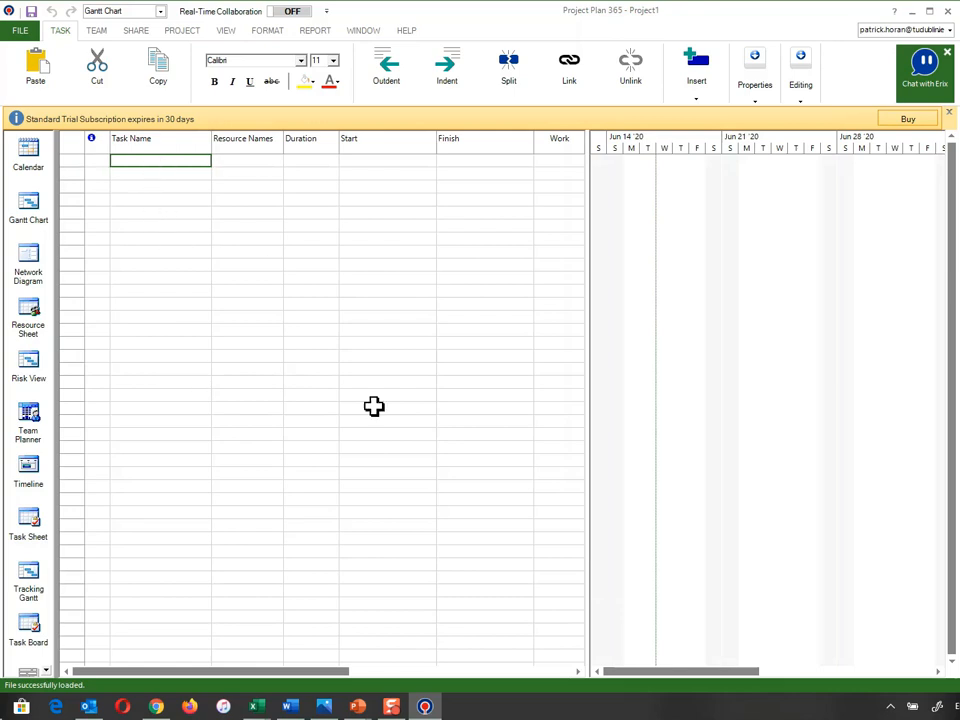
pyautogui.write('Web')
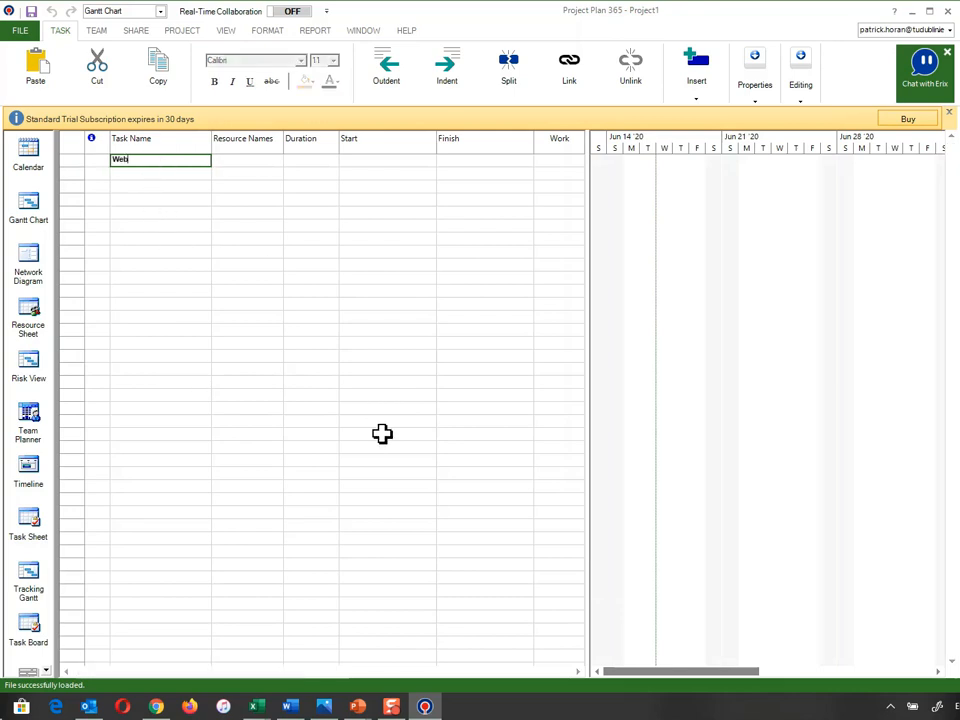
pyautogui.write(' Develope')
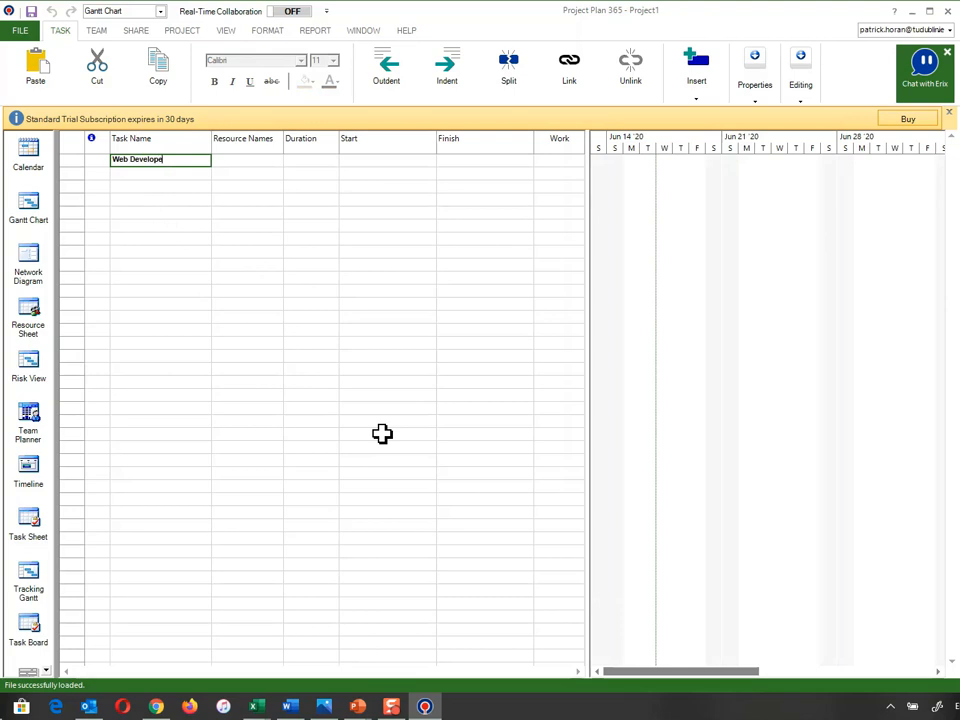
pyautogui.write('ment Process')
pyautogui.click(163, 161)
pyautogui.press('Return')
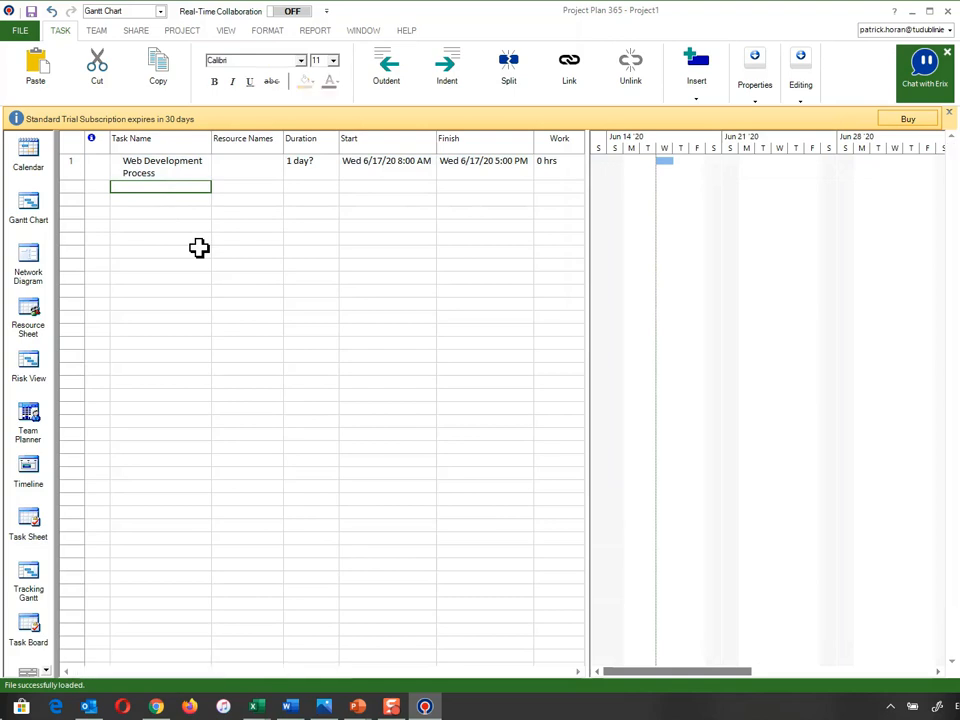
pyautogui.write('The Ide')
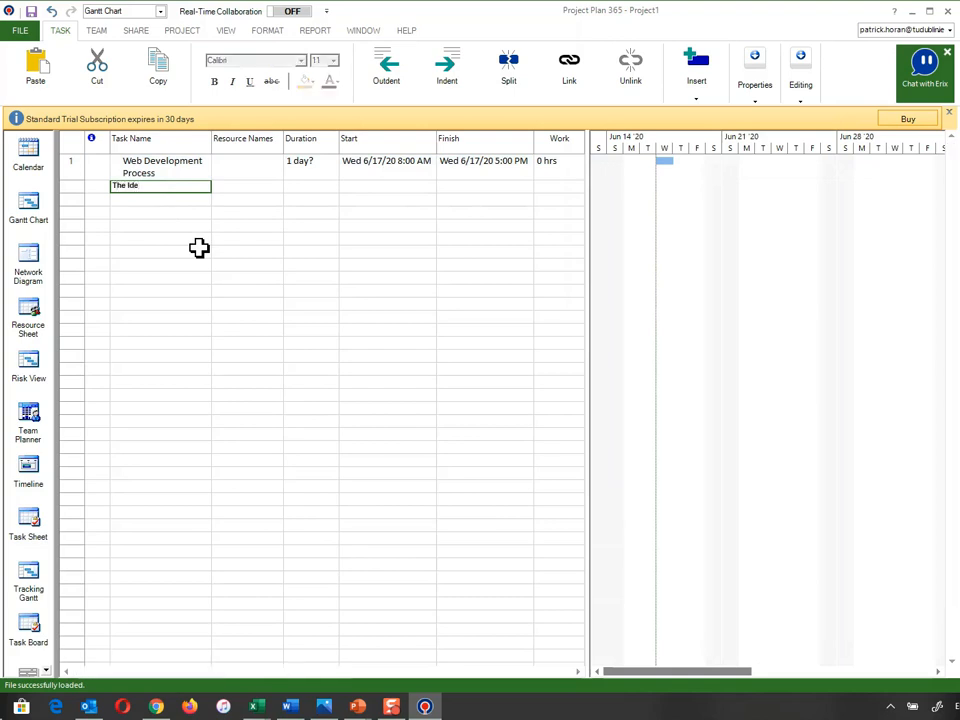
pyautogui.write('a')
pyautogui.press('Return')
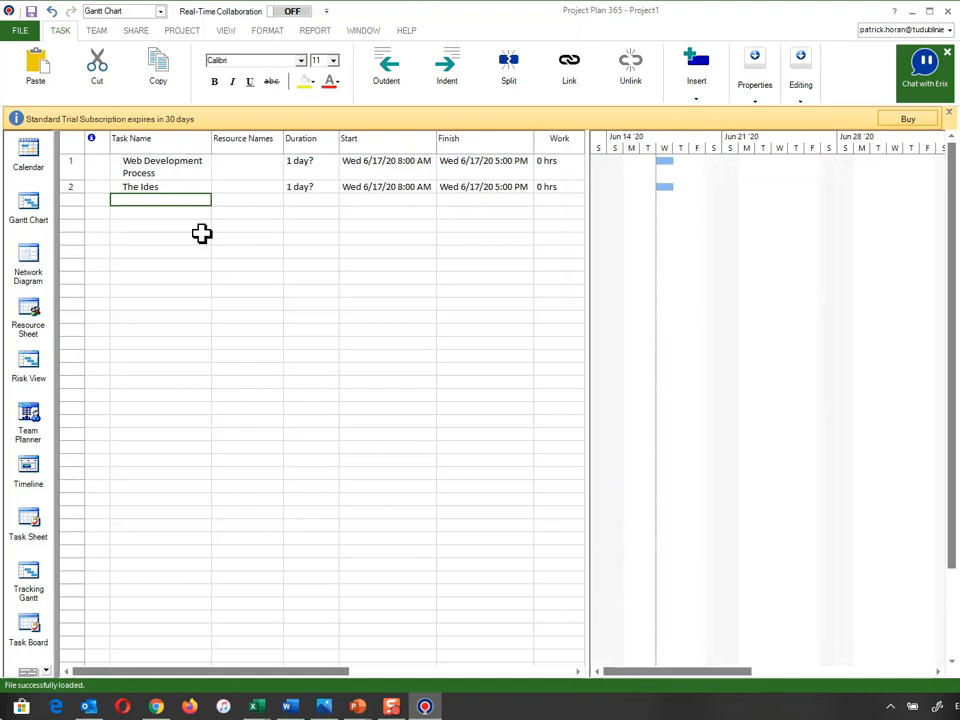
pyautogui.click(191, 189)
pyautogui.click(174, 188)
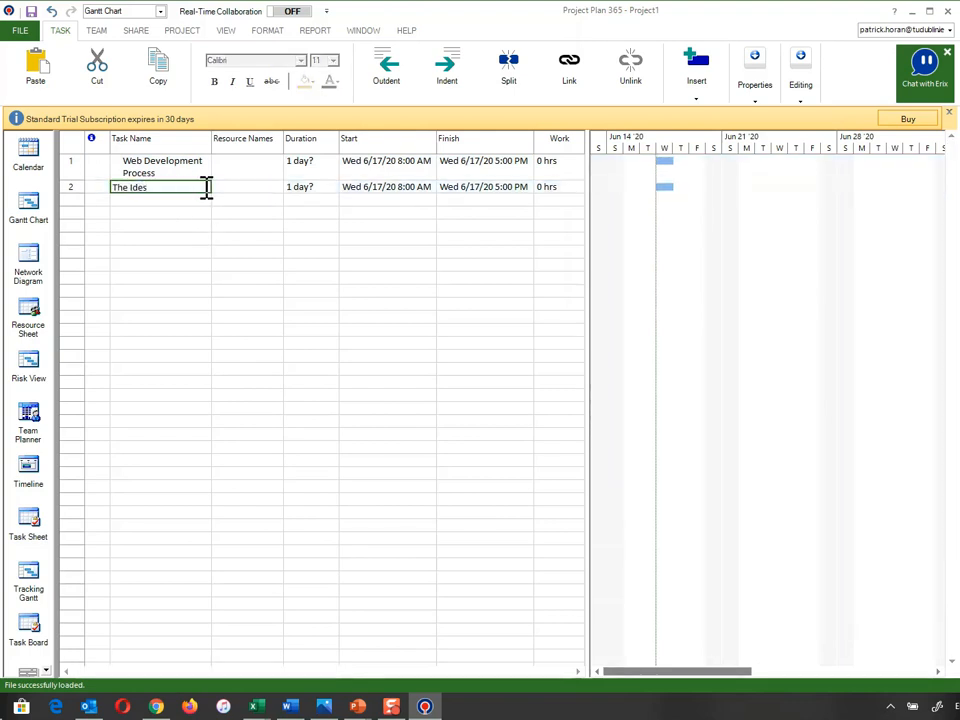
pyautogui.press('Return')
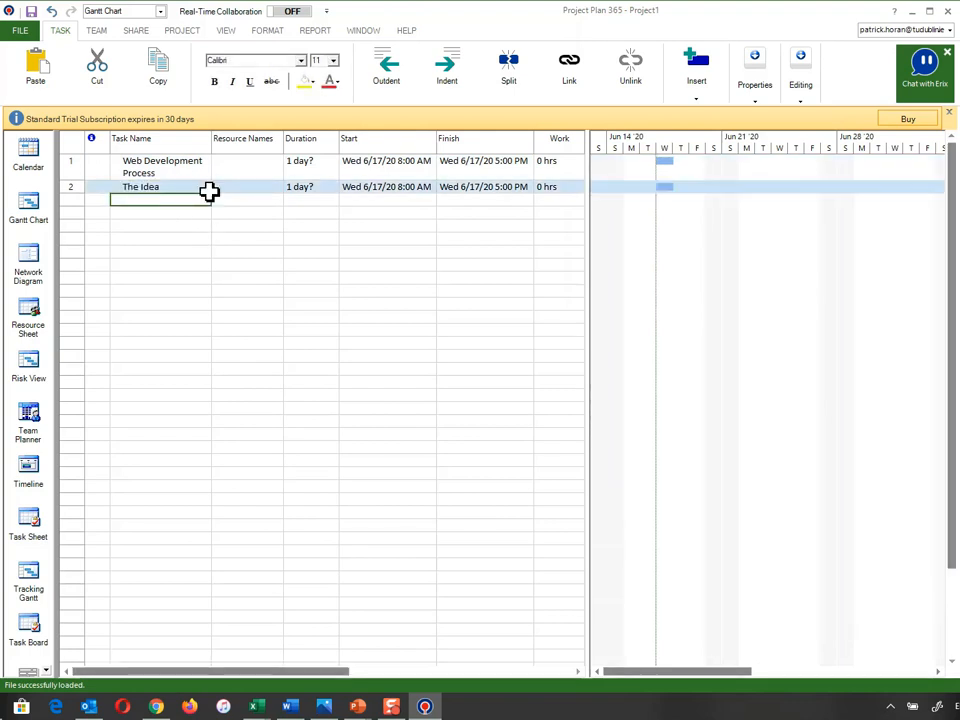
# Add the tasks Analysis, Planning, Design and Publication
pyautogui.write('Analysis')
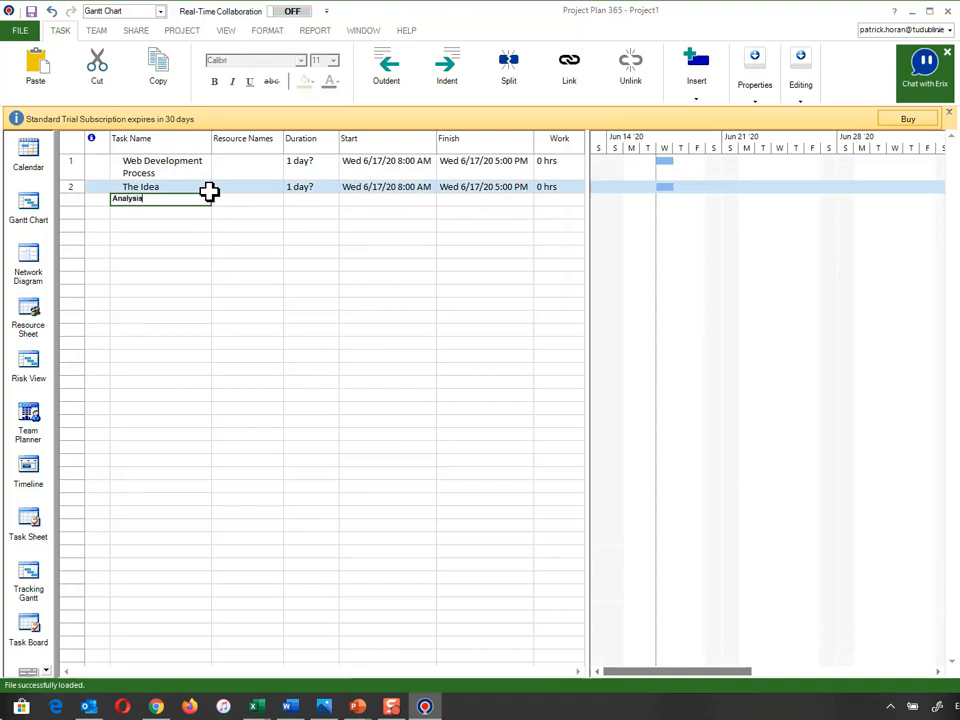
pyautogui.press('Return')
pyautogui.write('Planning')
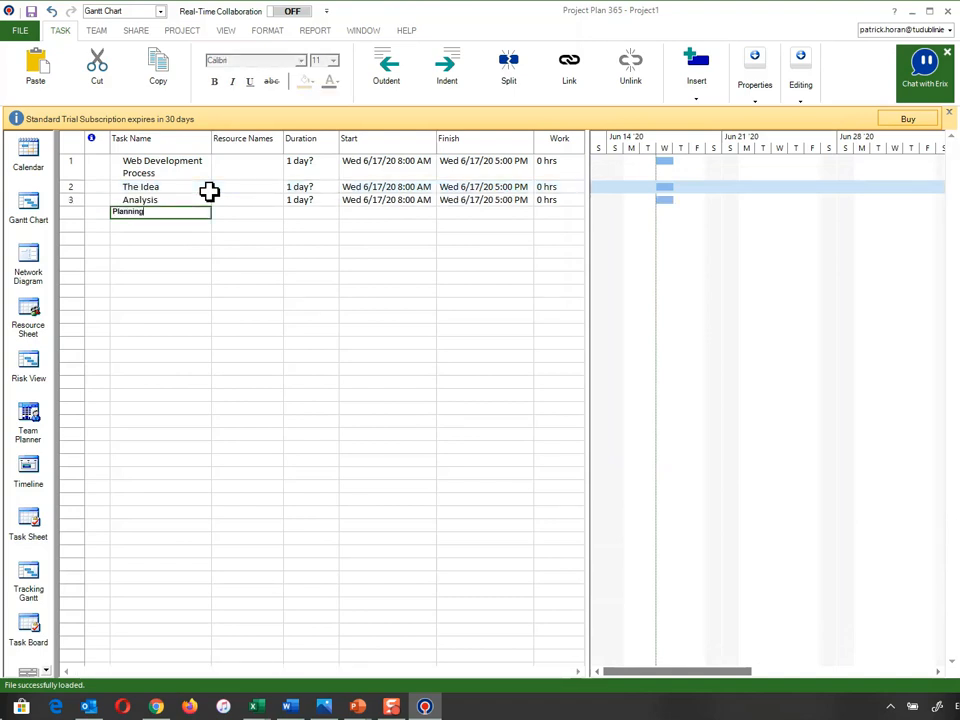
pyautogui.press('Return')
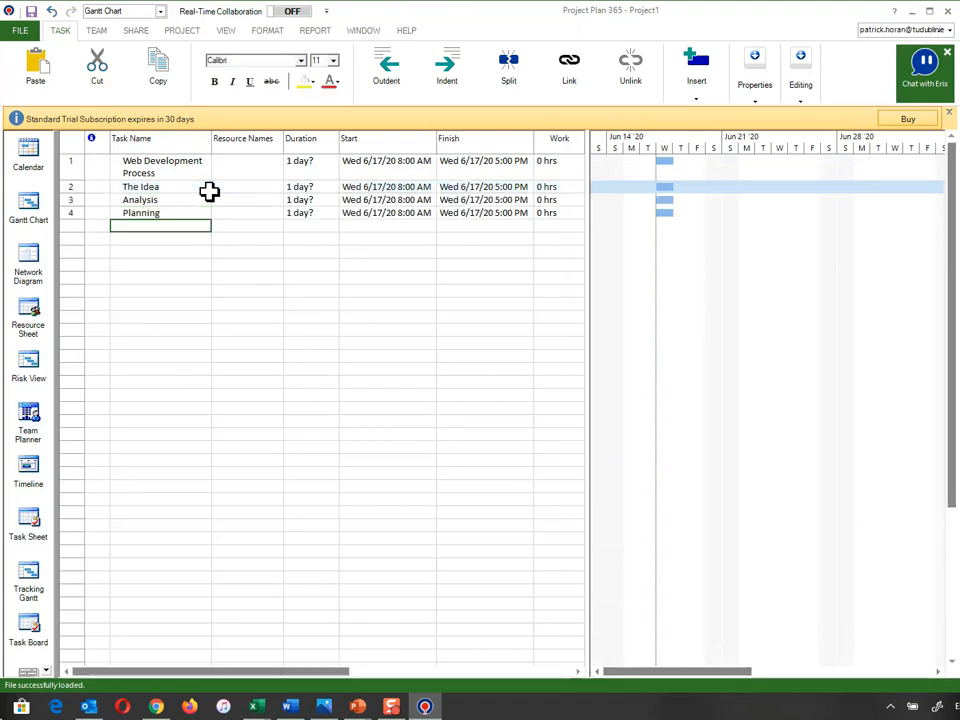
pyautogui.write('Design')
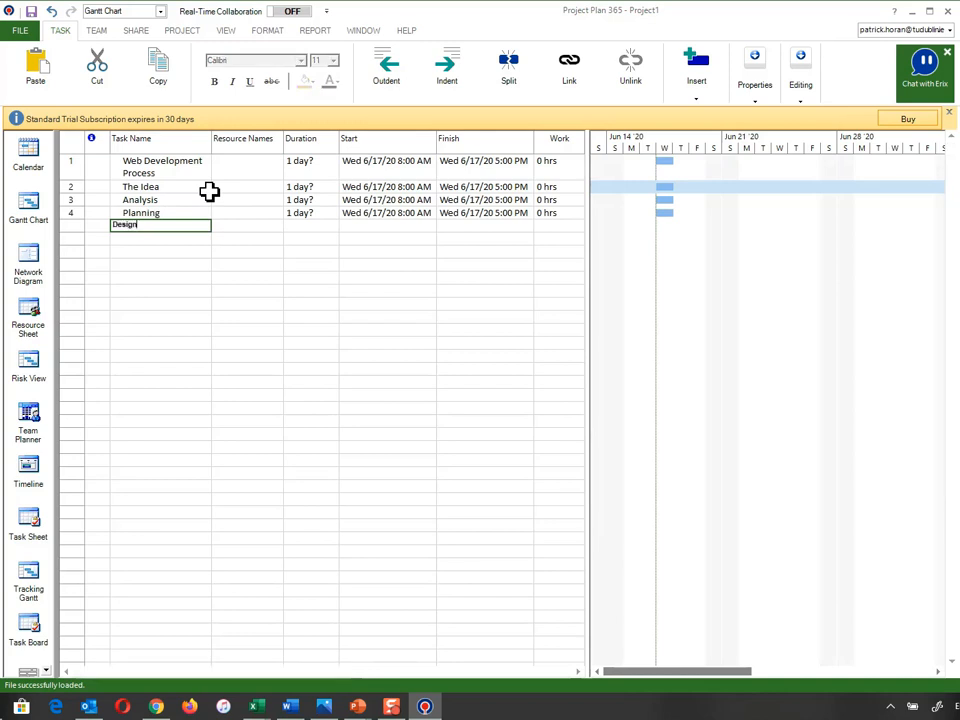
pyautogui.press('Return')
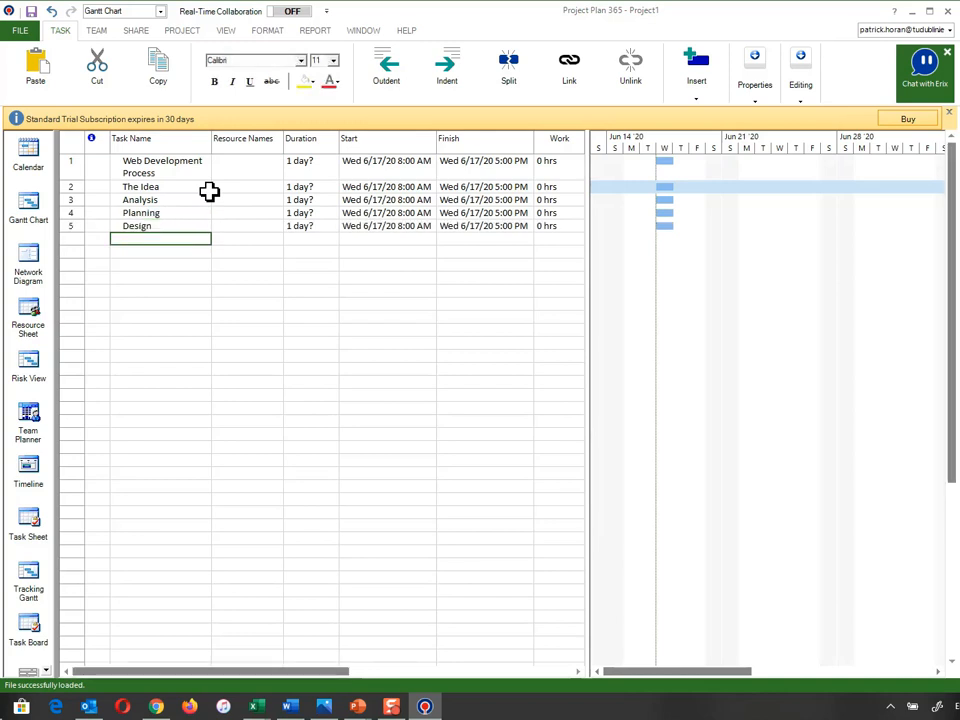
pyautogui.write('Publication')
pyautogui.press('Return')
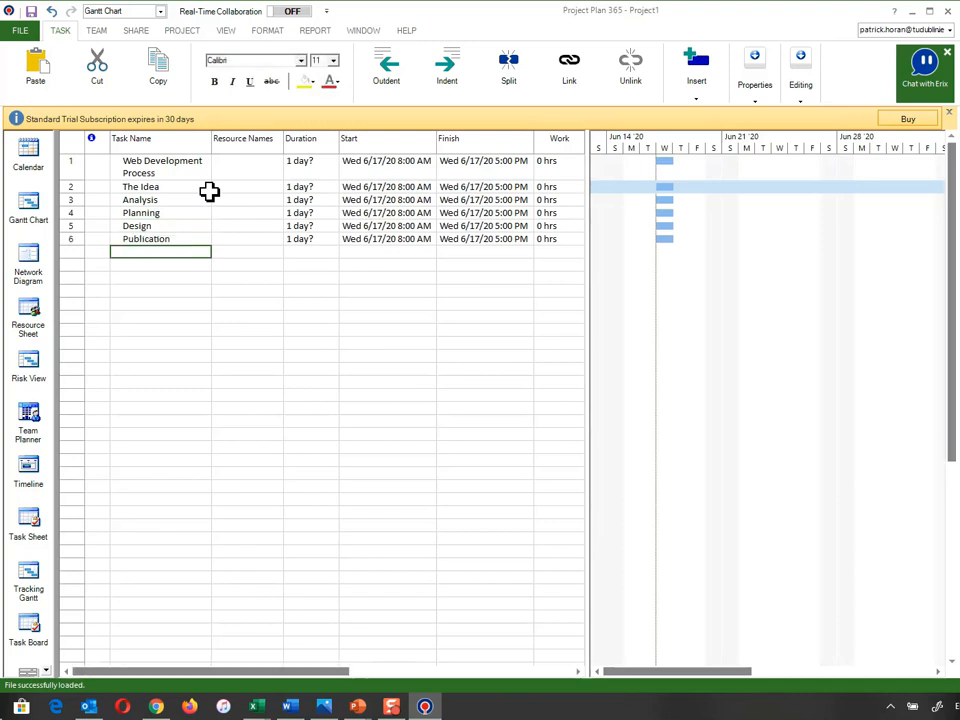
# Add the final tasks Promotion, Innovation and Launch
pyautogui.write('Promotion')
pyautogui.press('Return')
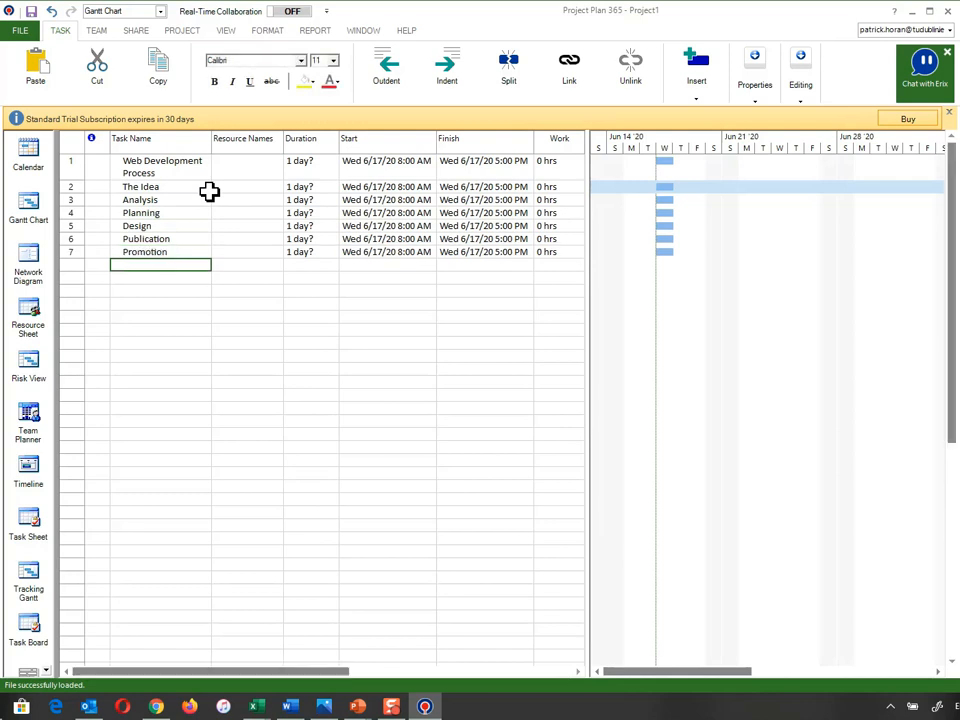
pyautogui.write('Innovation')
pyautogui.press('Return')
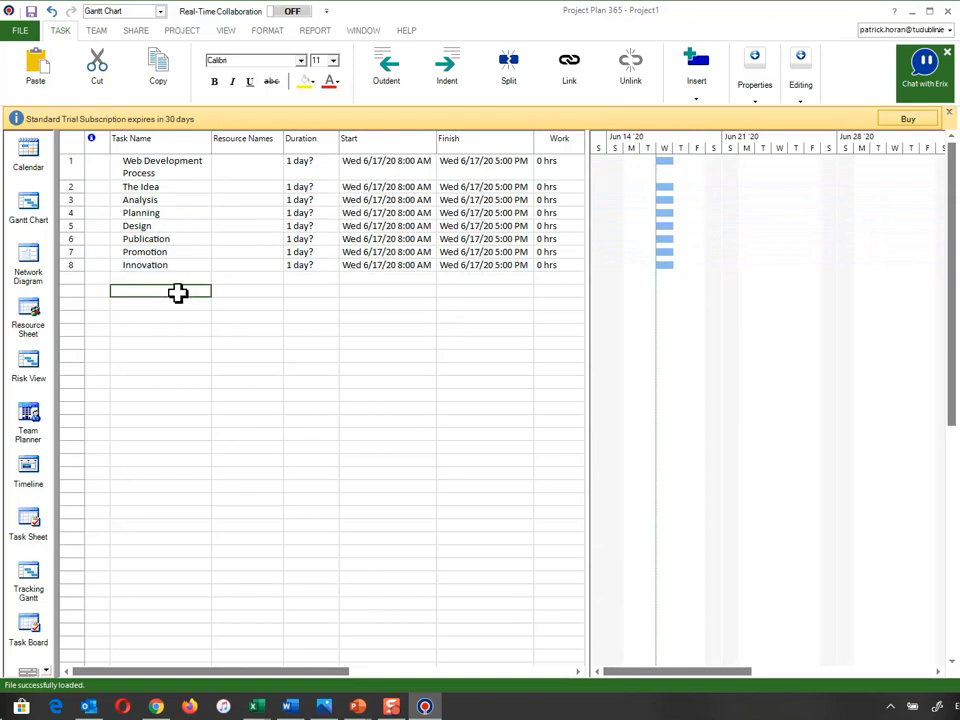
pyautogui.write('Launch')
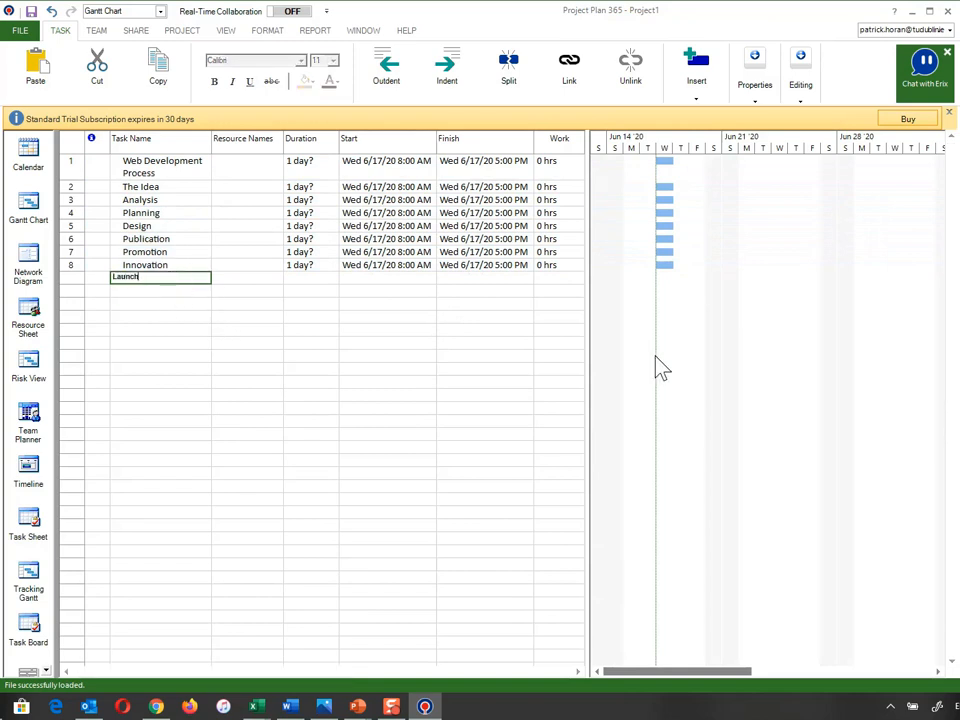
pyautogui.press('Return')
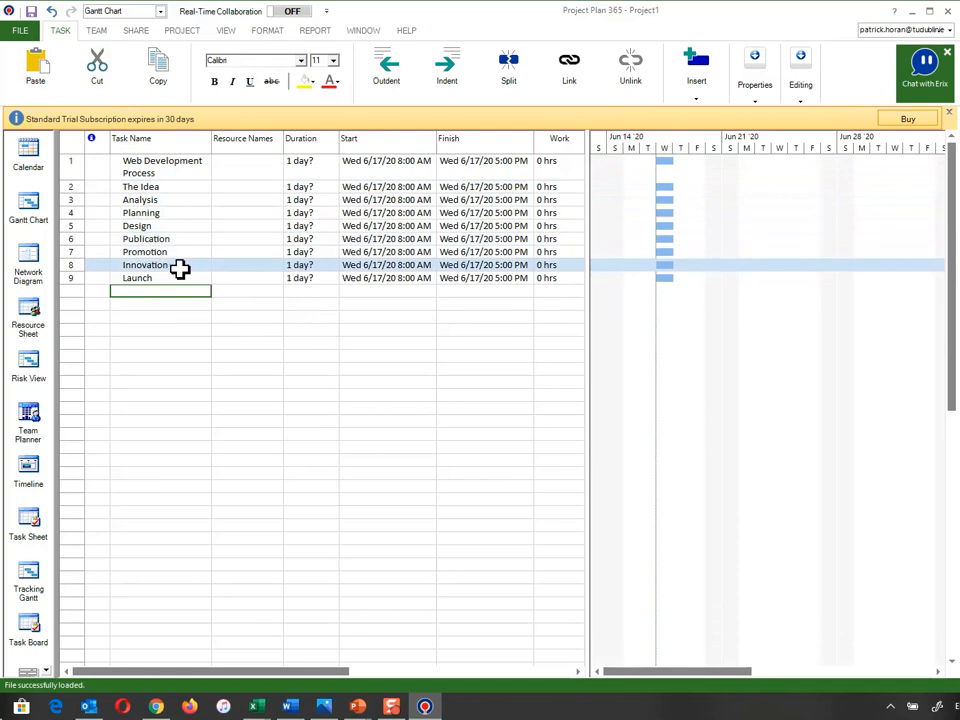
pyautogui.click(183, 31)
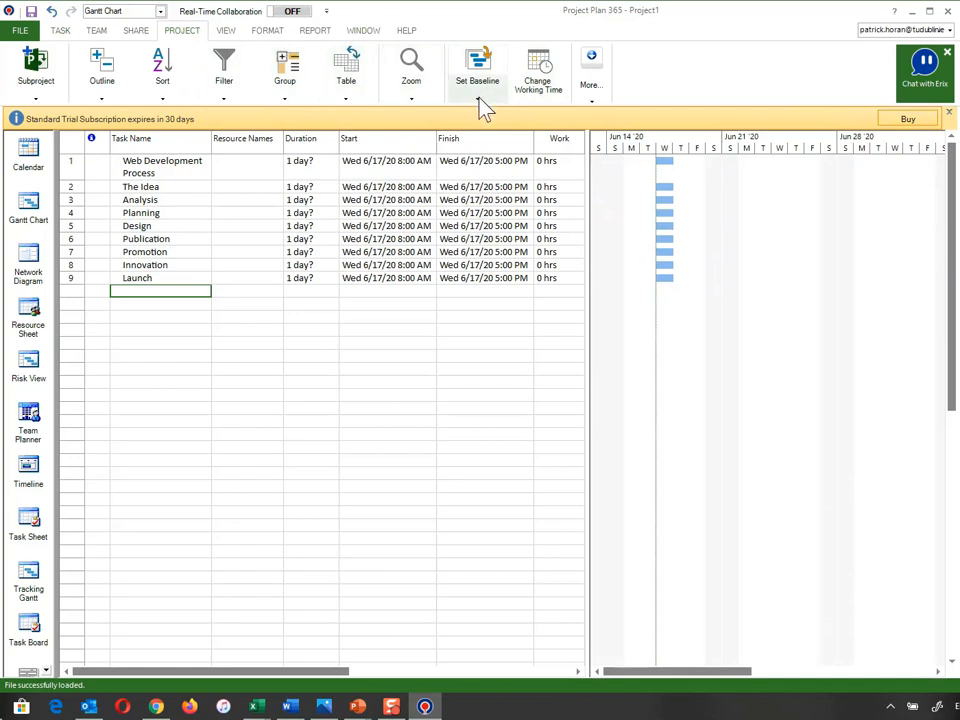
# Set the project start date to Mon 6/22/20 in Project Information
pyautogui.click(595, 102)
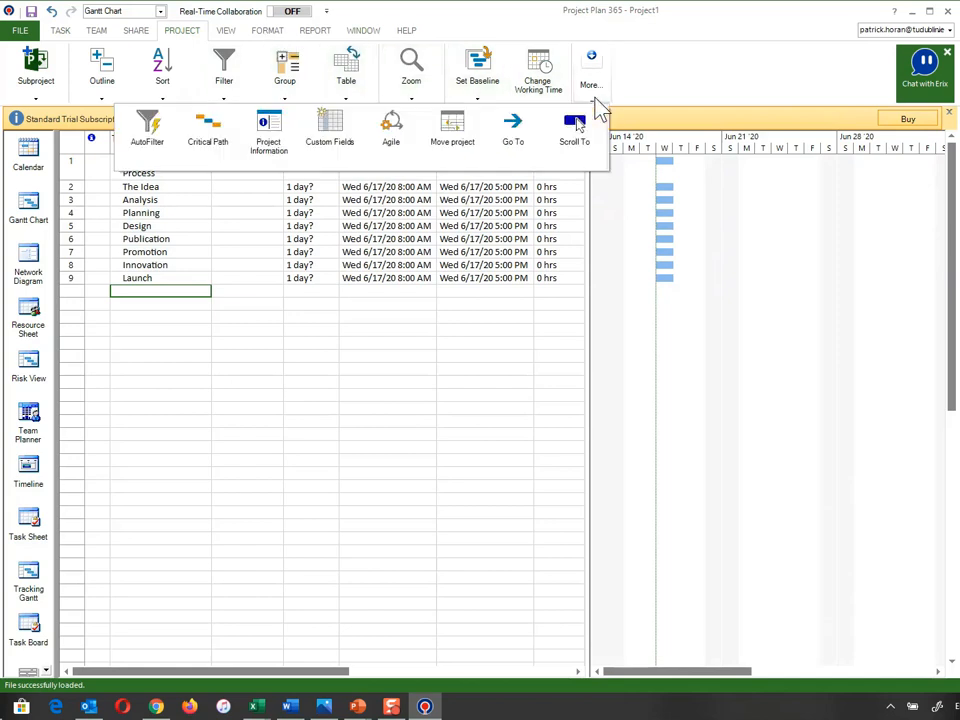
pyautogui.click(283, 130)
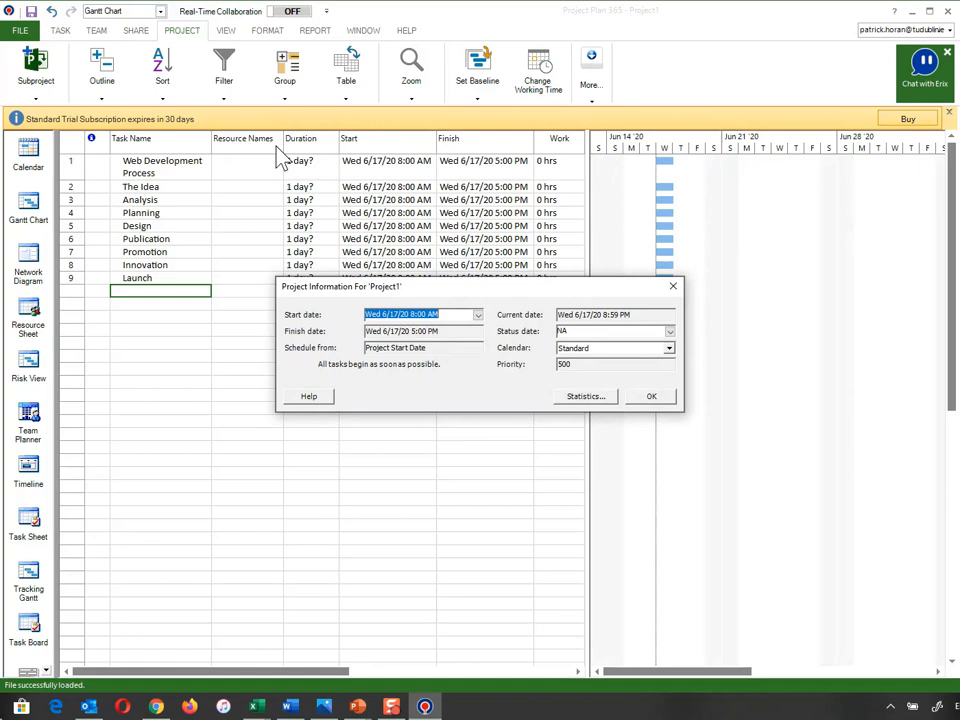
pyautogui.click(477, 315)
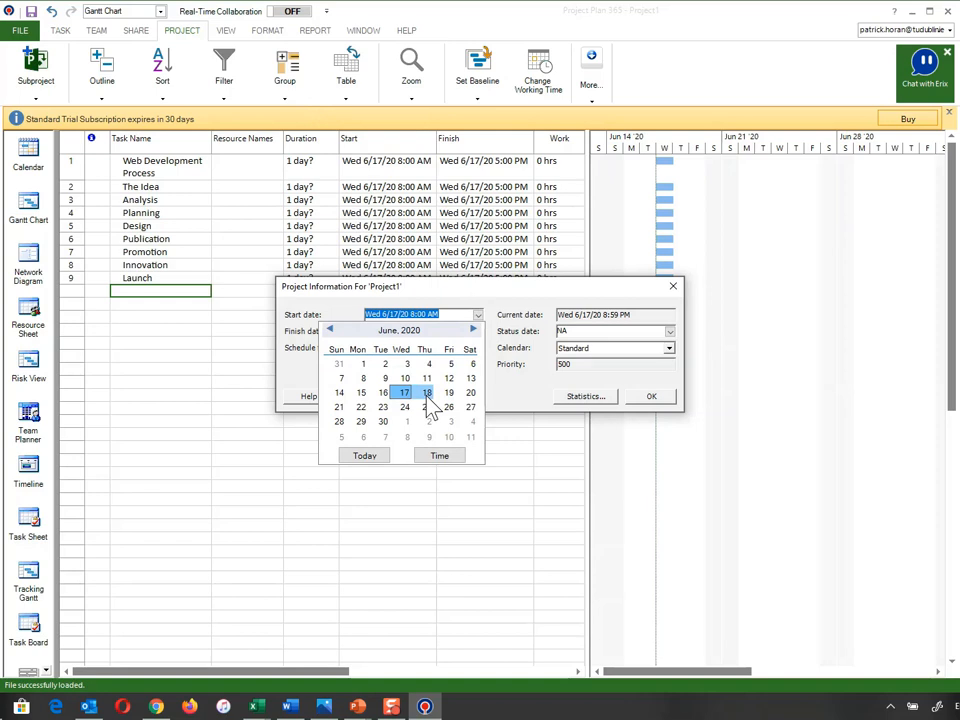
pyautogui.click(363, 409)
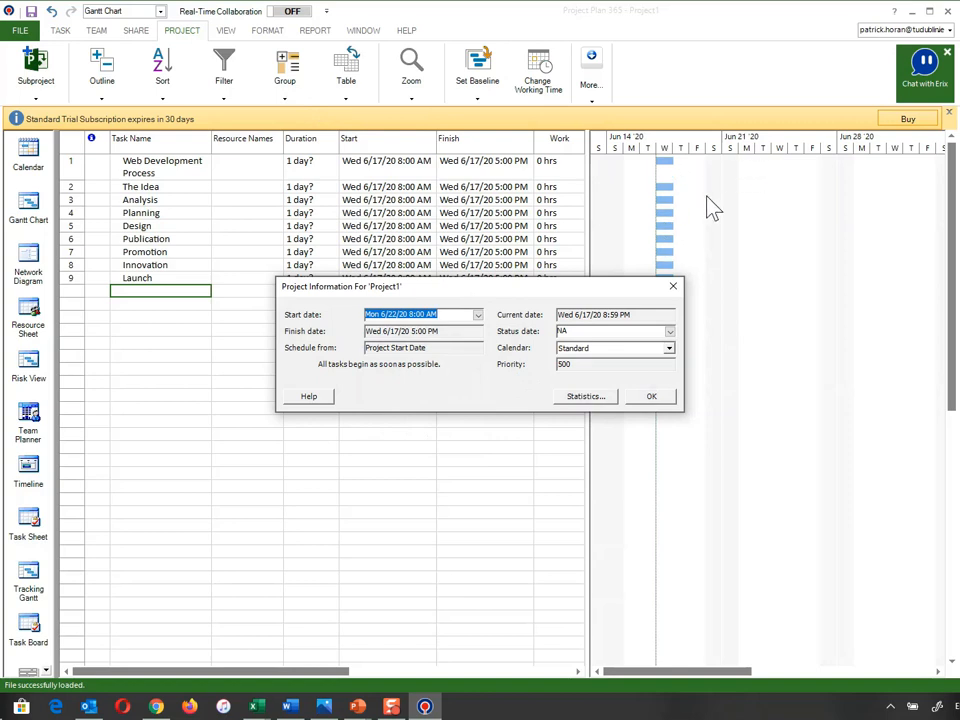
pyautogui.click(648, 397)
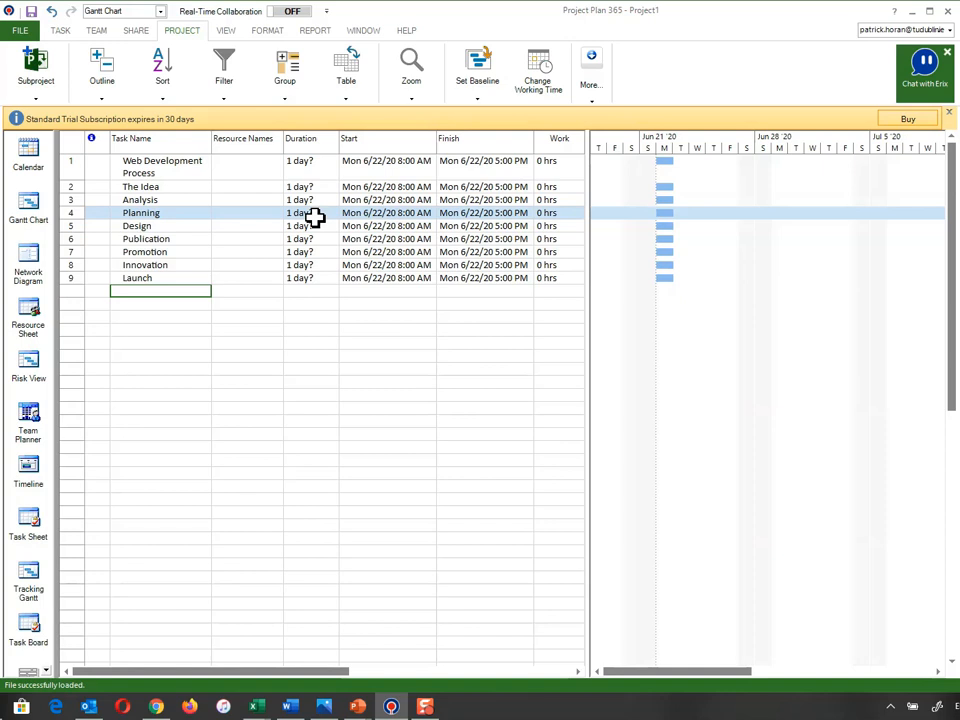
# Check working times for June 1–3 and 7, then open the [Default] work week details
pyautogui.click(538, 72)
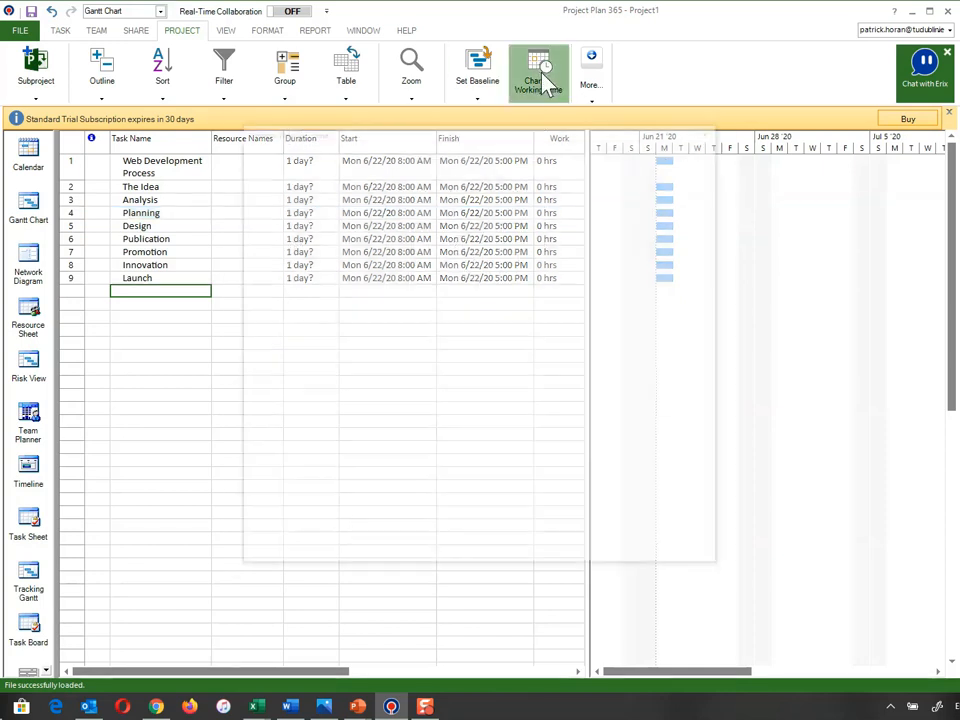
pyautogui.click(438, 246)
pyautogui.click(454, 245)
pyautogui.click(472, 245)
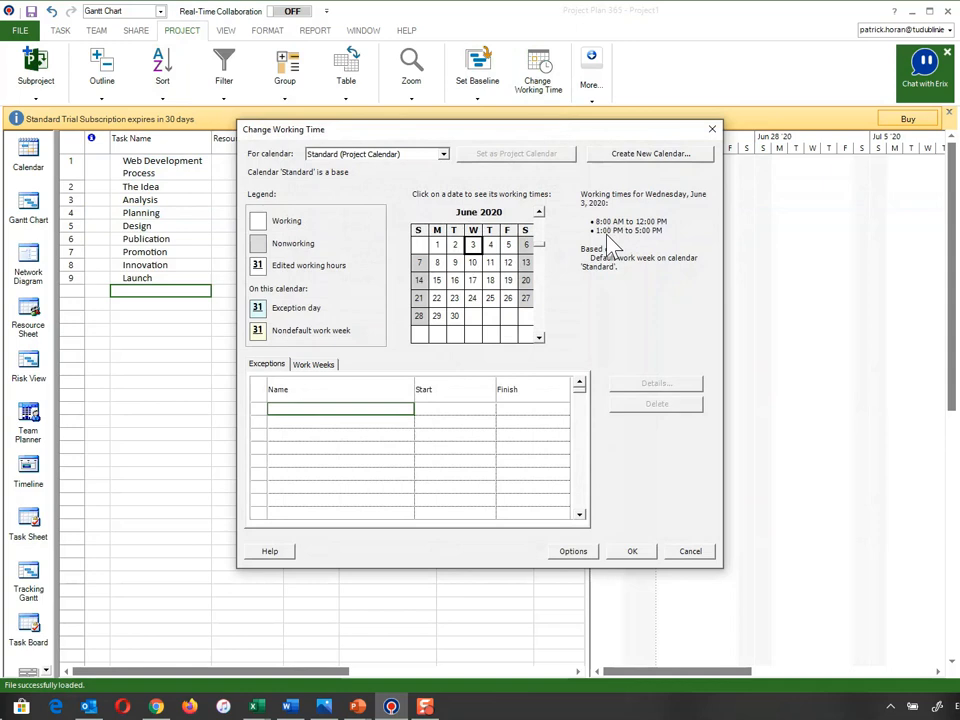
pyautogui.click(421, 264)
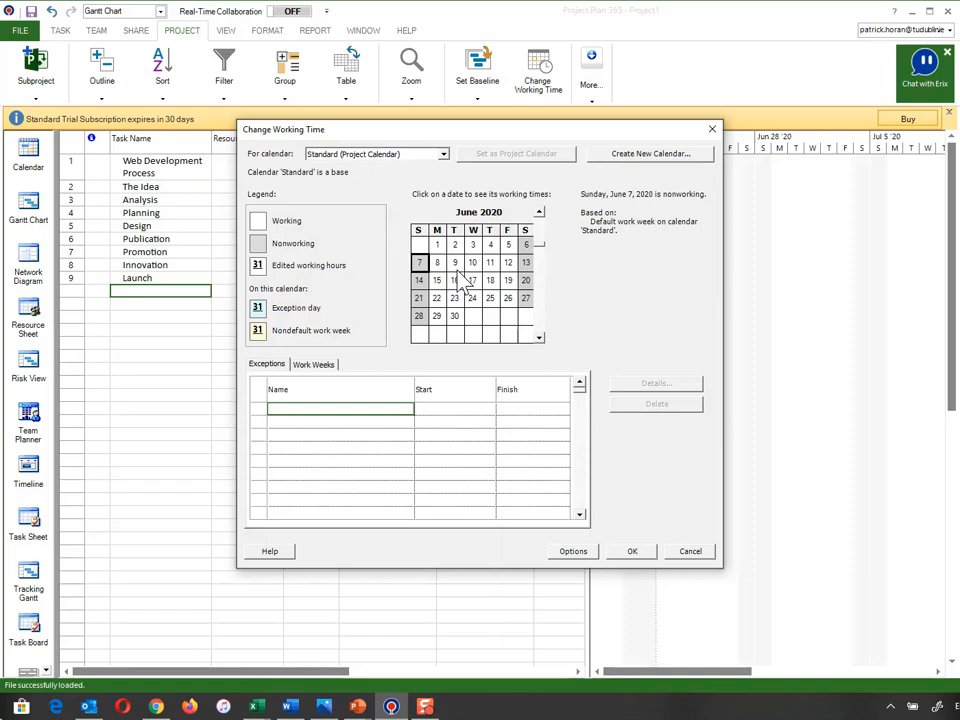
pyautogui.click(312, 367)
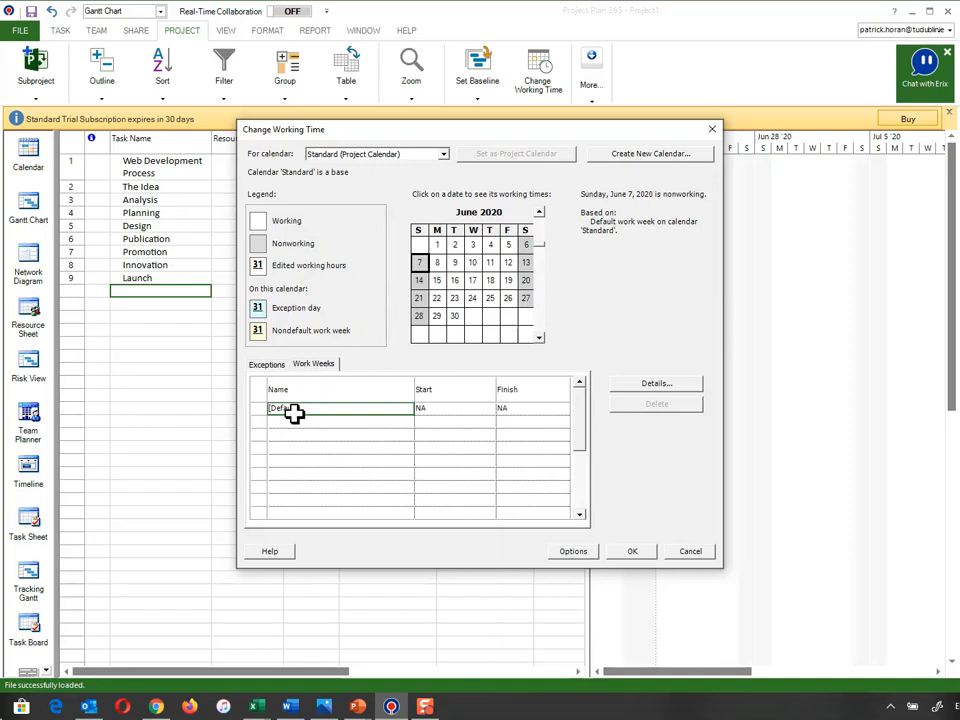
pyautogui.doubleClick(293, 411)
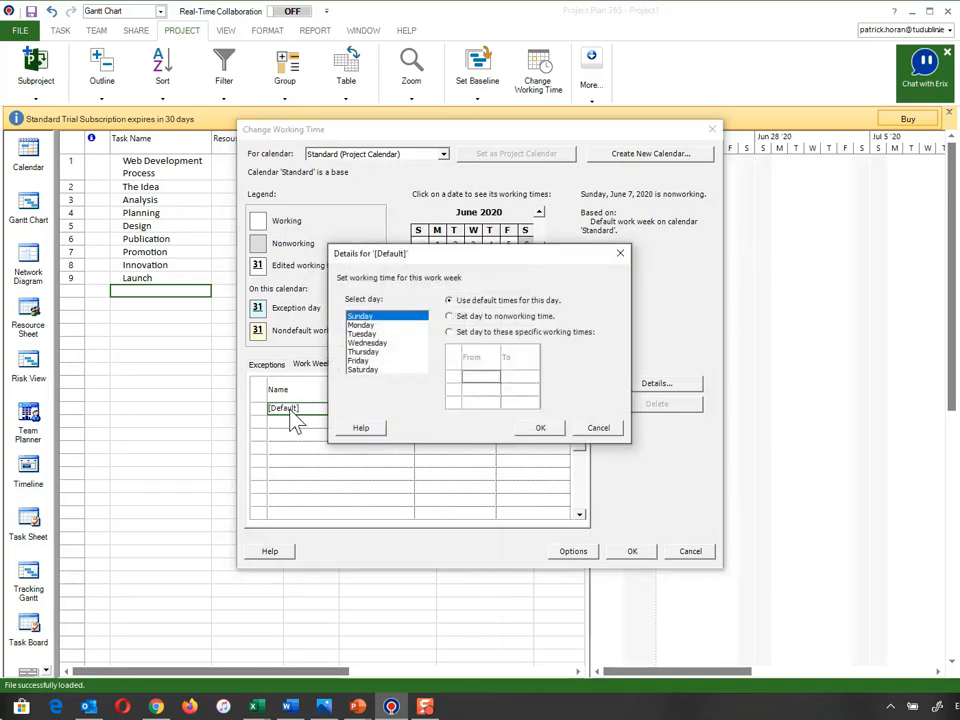
# Set Monday, Wednesday and Friday to nonworking time in the [Default] week
pyautogui.click(364, 326)
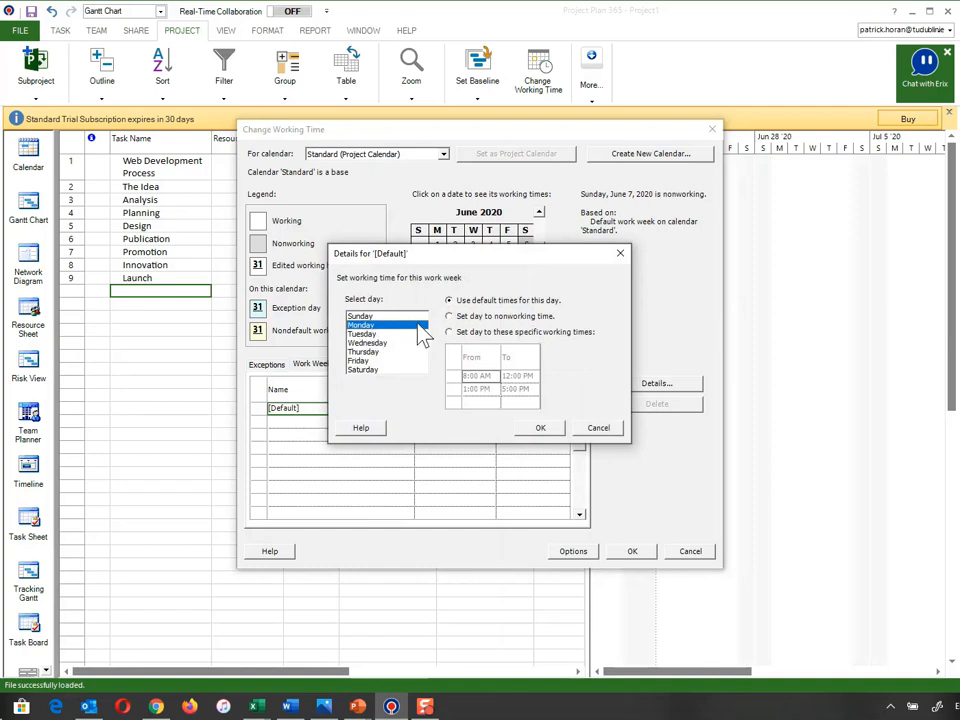
pyautogui.click(449, 316)
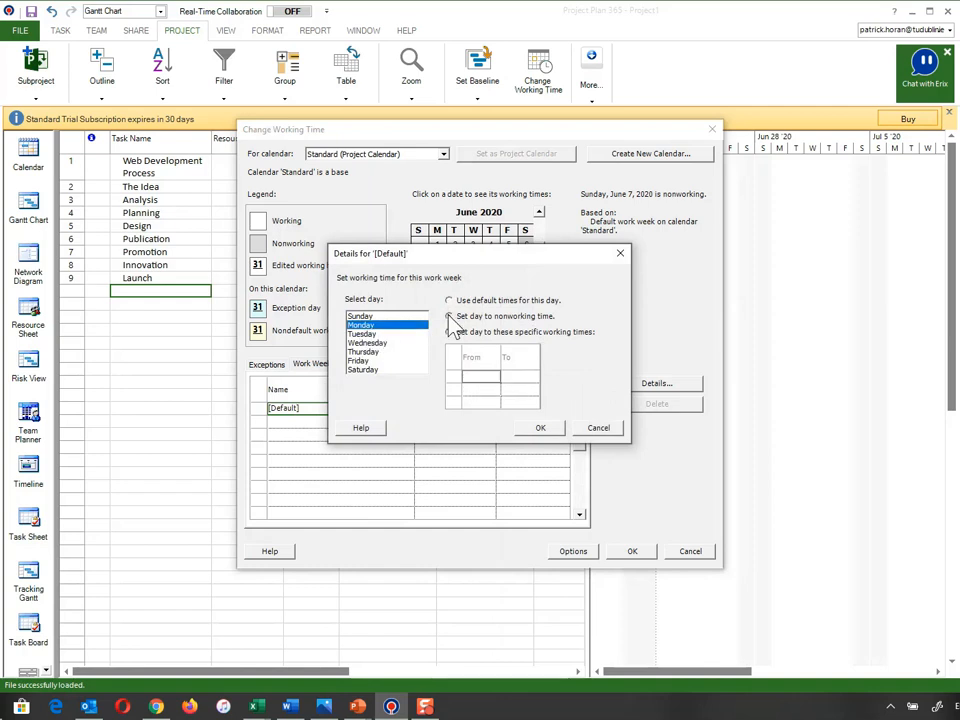
pyautogui.click(375, 343)
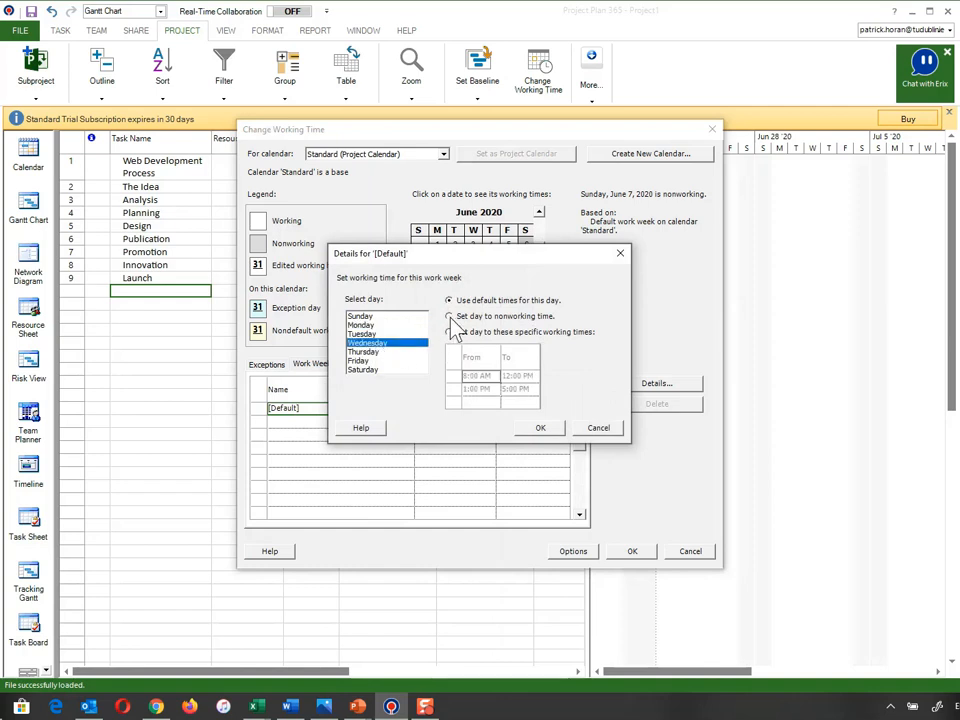
pyautogui.click(450, 318)
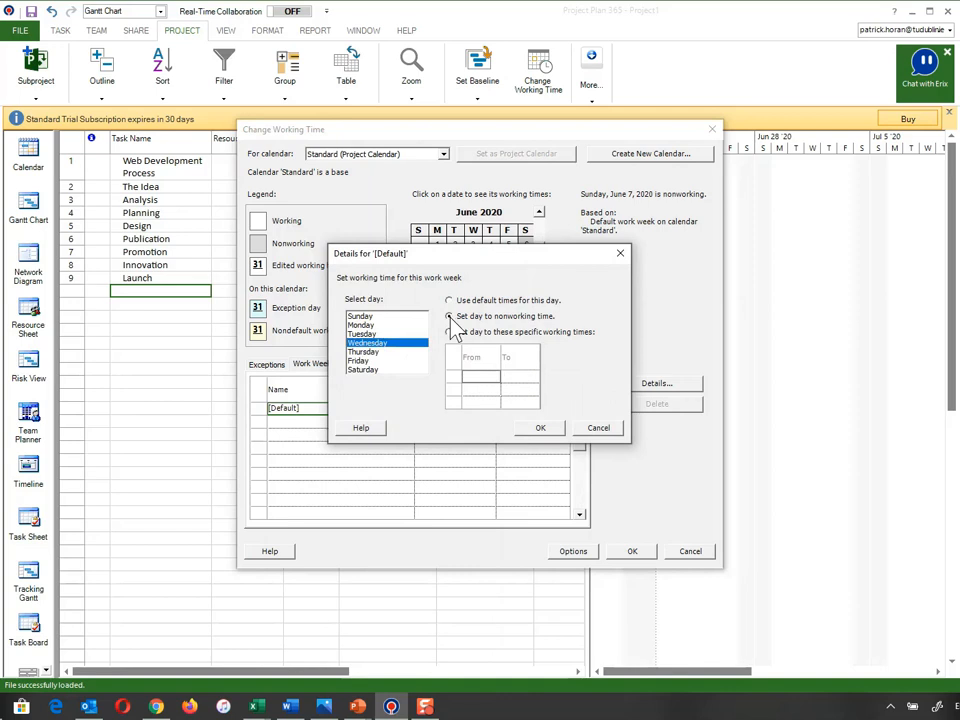
pyautogui.click(376, 361)
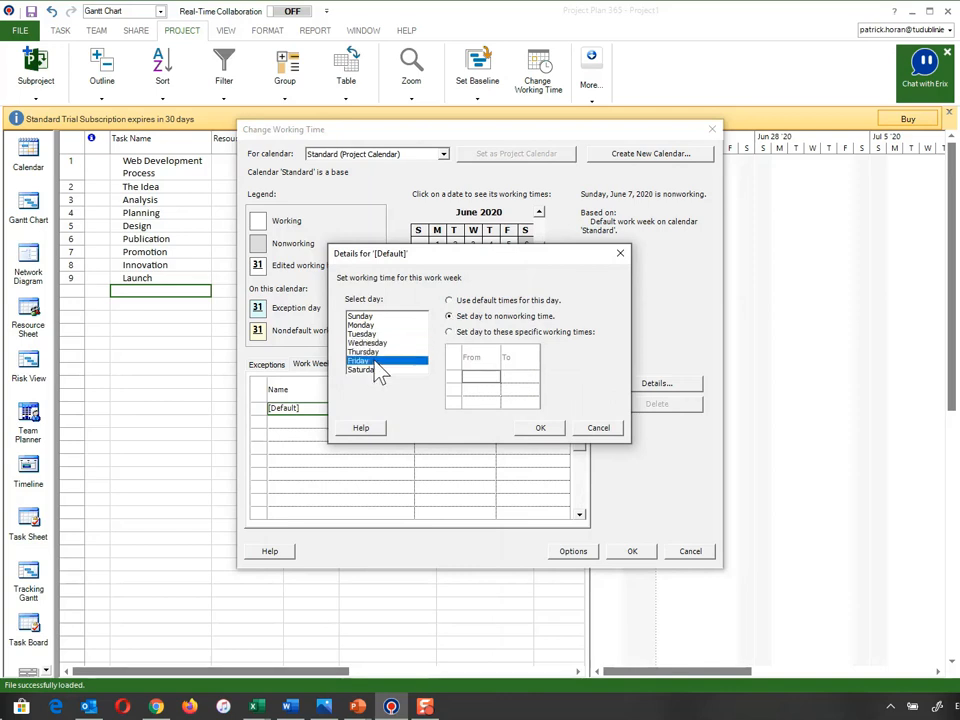
pyautogui.click(450, 318)
# Select Tuesday to review its working times, 8:00 AM–12:00 PM and 1:00 PM–5:00 PM
pyautogui.click(366, 334)
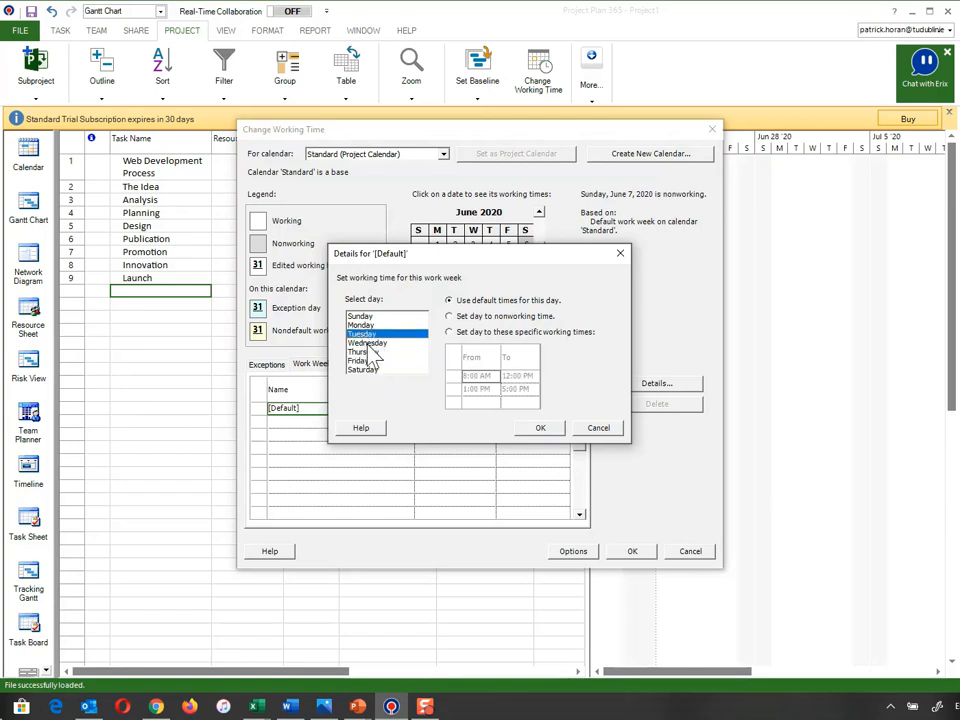
pyautogui.click(367, 354)
pyautogui.click(366, 334)
# Give Tuesday specific working times, with its first shift running 2:00 PM to 4:00 PM
pyautogui.click(449, 332)
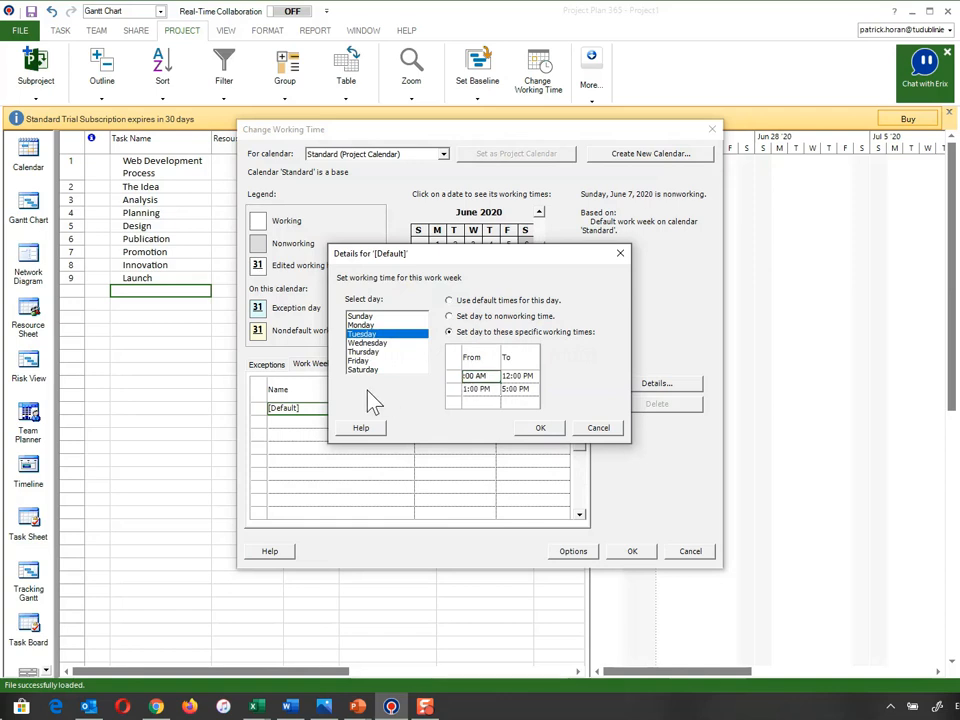
pyautogui.doubleClick(484, 375)
pyautogui.write('PM')
pyautogui.press('BackSpace')
pyautogui.write('P')
pyautogui.click(514, 378)
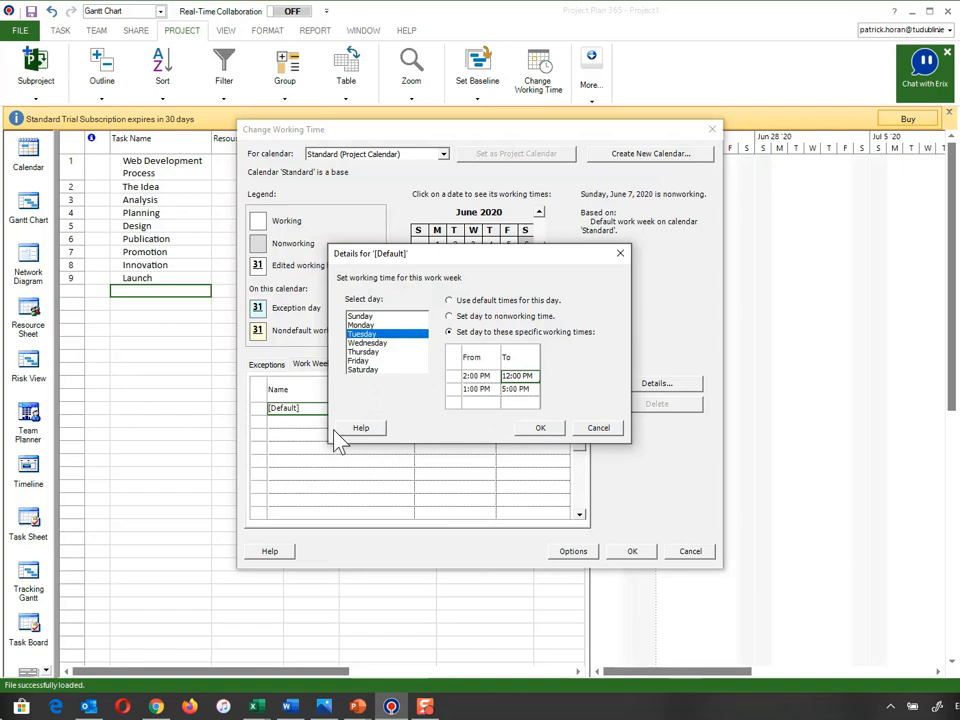
pyautogui.press('BackSpace')
pyautogui.press('BackSpace')
pyautogui.write('4')
# Erase Tuesday's second 1:00–5:00 PM shift so only 2:00–4:00 PM remains
pyautogui.click(516, 388)
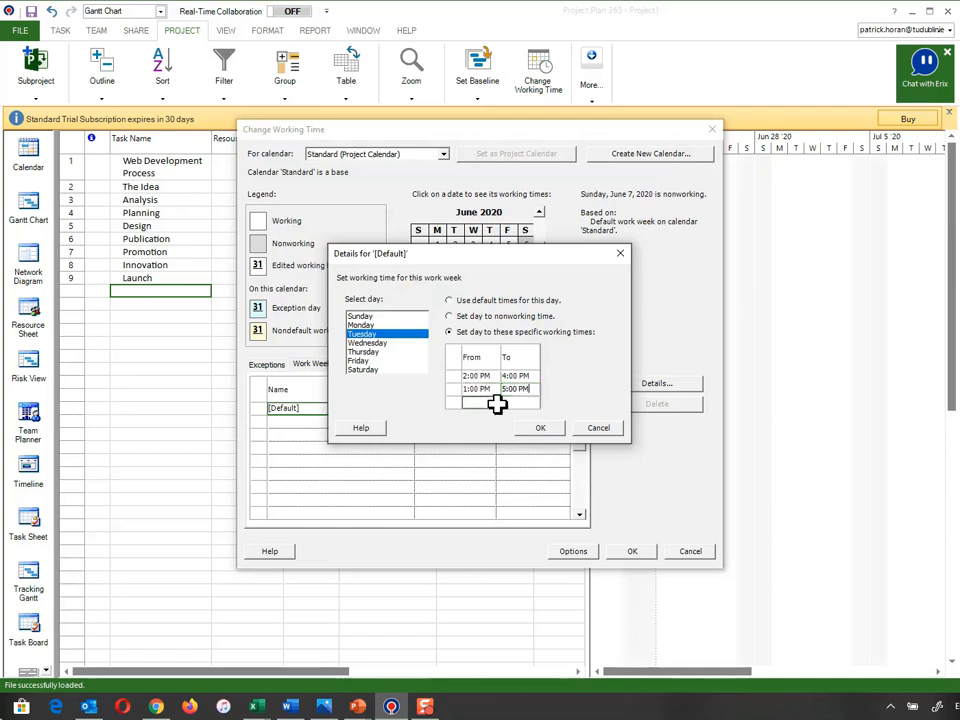
pyautogui.click(516, 394)
pyautogui.press('BackSpace')
pyautogui.press('BackSpace')
pyautogui.press('BackSpace')
pyautogui.press('BackSpace')
pyautogui.press('BackSpace')
pyautogui.press('BackSpace')
pyautogui.press('BackSpace')
pyautogui.click(490, 390)
pyautogui.press('BackSpace')
pyautogui.press('BackSpace')
pyautogui.press('BackSpace')
pyautogui.press('BackSpace')
pyautogui.press('BackSpace')
pyautogui.press('BackSpace')
pyautogui.press('BackSpace')
pyautogui.press('Return')
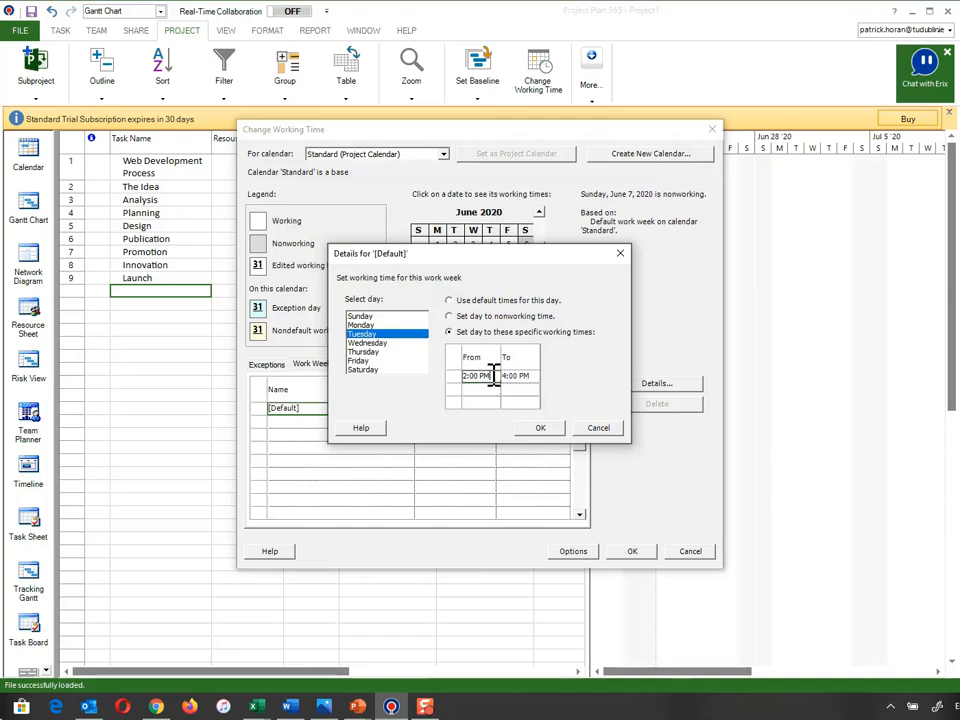
# Select Thursday, switch it to specific working times, and set the first shift's end to 1:00 PM
pyautogui.click(369, 353)
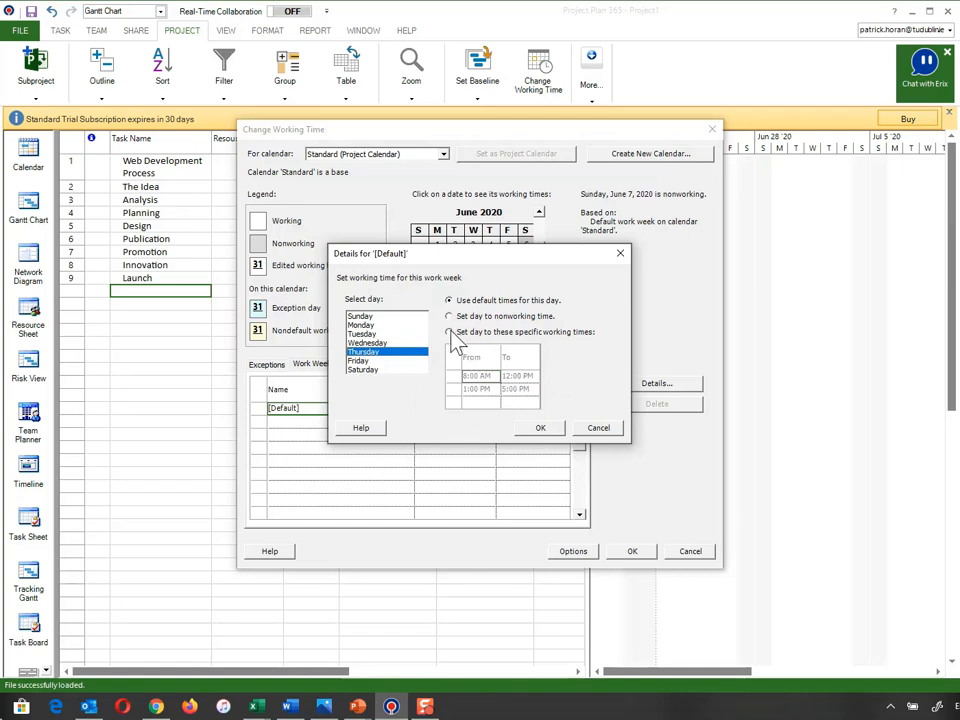
pyautogui.click(450, 332)
pyautogui.click(470, 377)
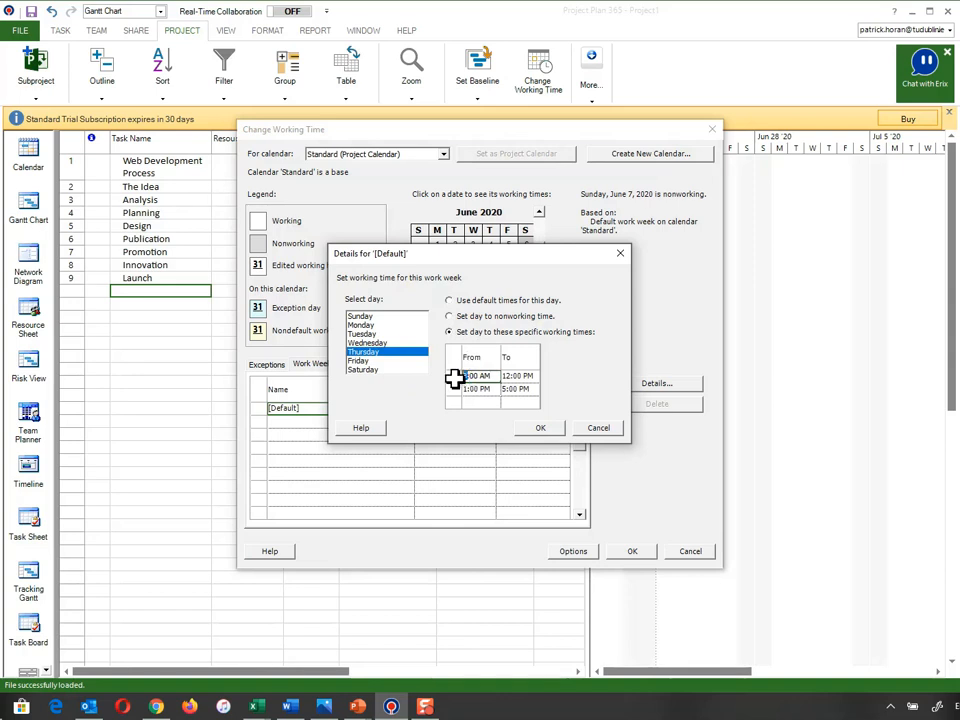
pyautogui.click(508, 376)
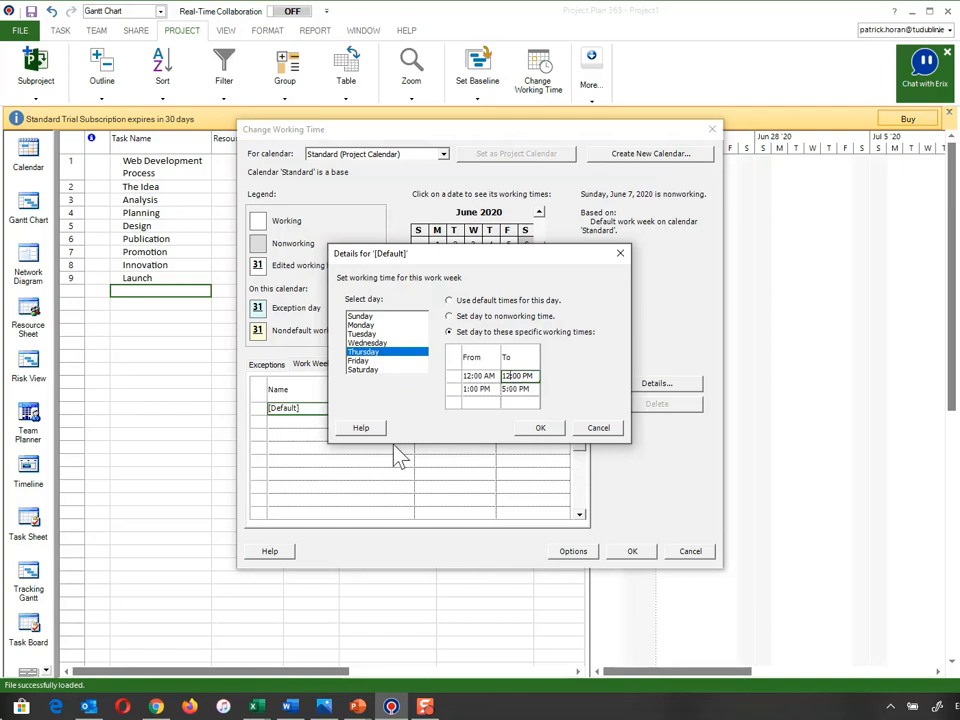
pyautogui.press('BackSpace')
# Delete Thursday's second shift of 1:00 PM to 5:00 PM
pyautogui.click(494, 389)
pyautogui.moveTo(494, 389); pyautogui.dragTo(454, 387)
pyautogui.press('BackSpace')
pyautogui.click(532, 390)
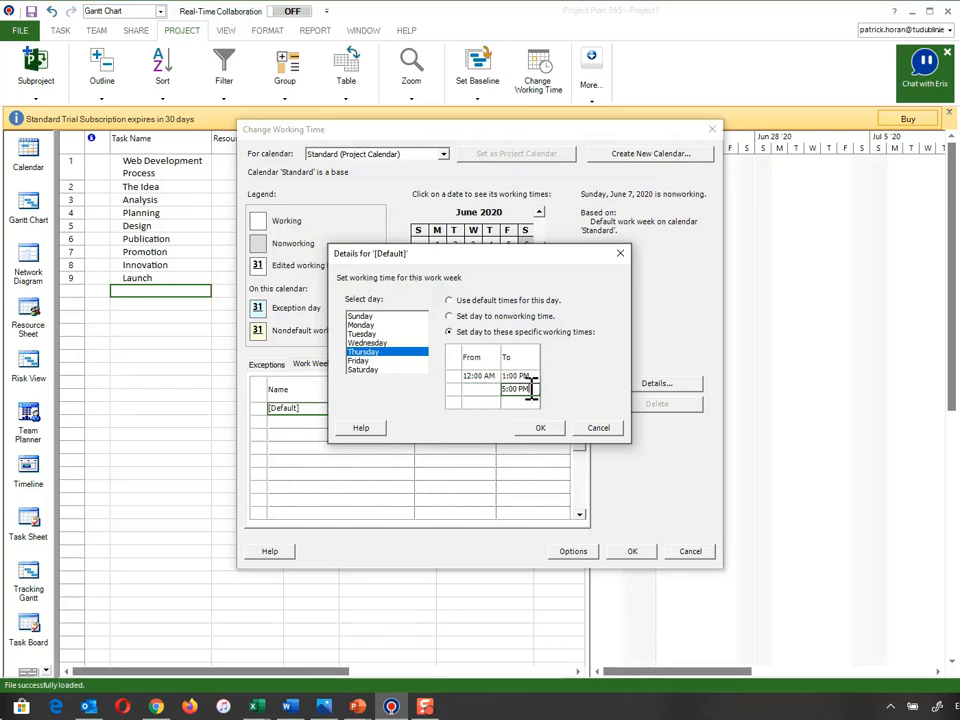
pyautogui.moveTo(532, 390); pyautogui.dragTo(482, 392)
pyautogui.press('BackSpace')
pyautogui.click(479, 393)
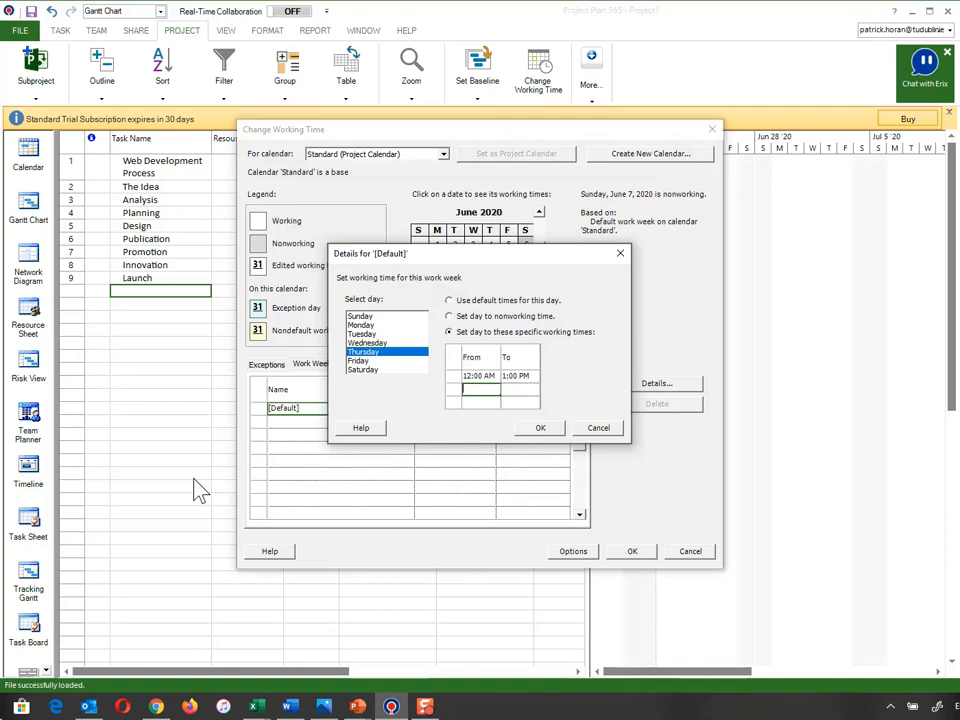
# Change Thursday's start time to 12:00 PM and confirm the work-week details
pyautogui.click(490, 377)
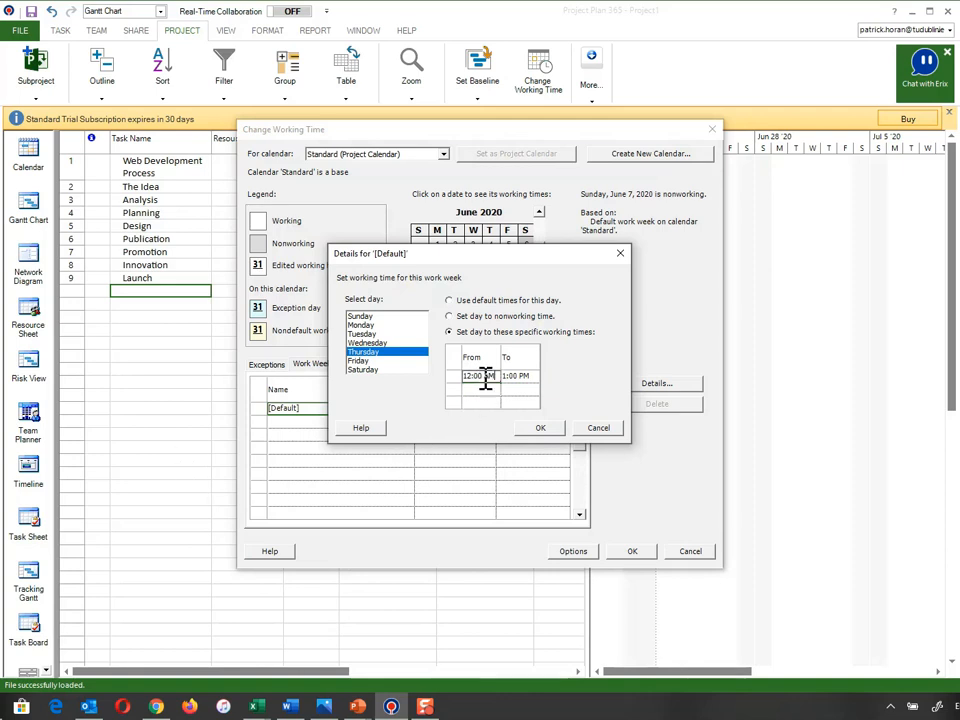
pyautogui.moveTo(486, 376); pyautogui.dragTo(491, 377)
pyautogui.write('P')
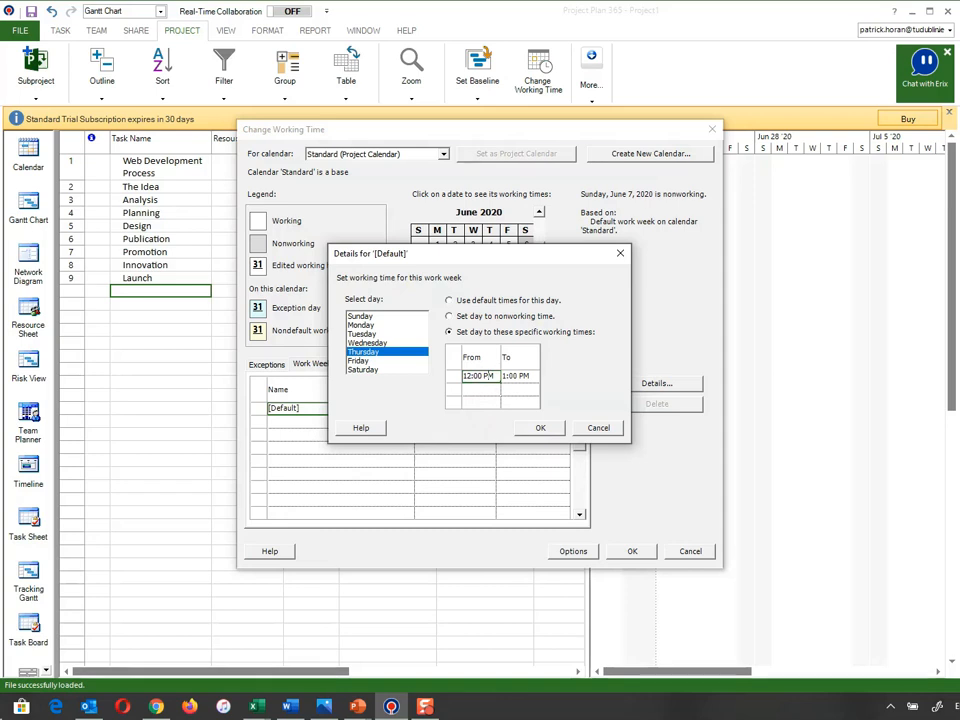
pyautogui.click(541, 427)
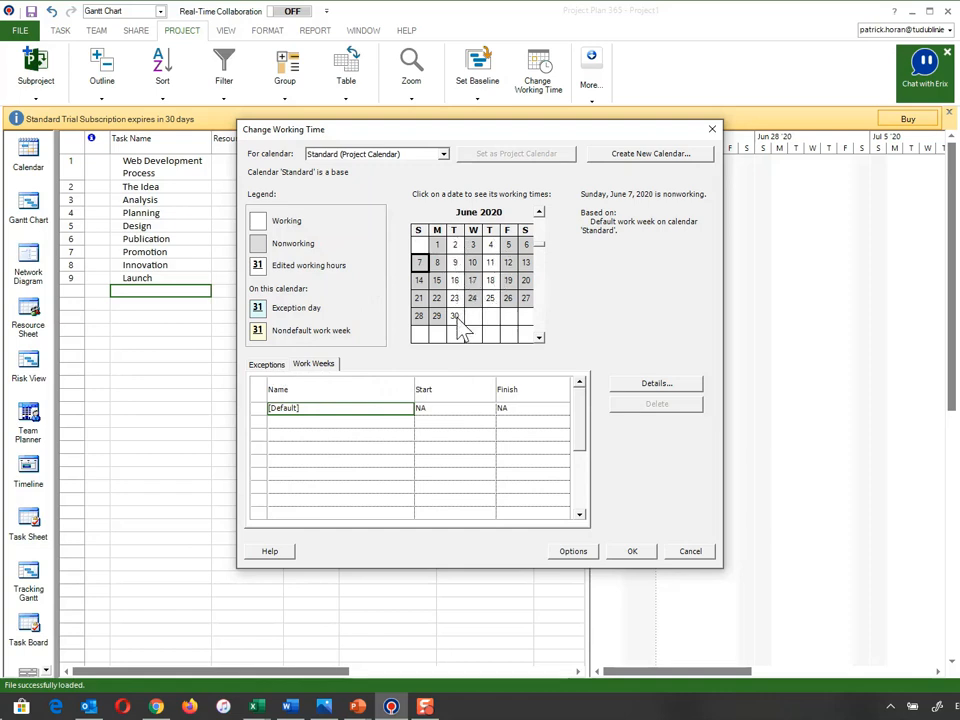
pyautogui.scroll(-10, 543, 262)
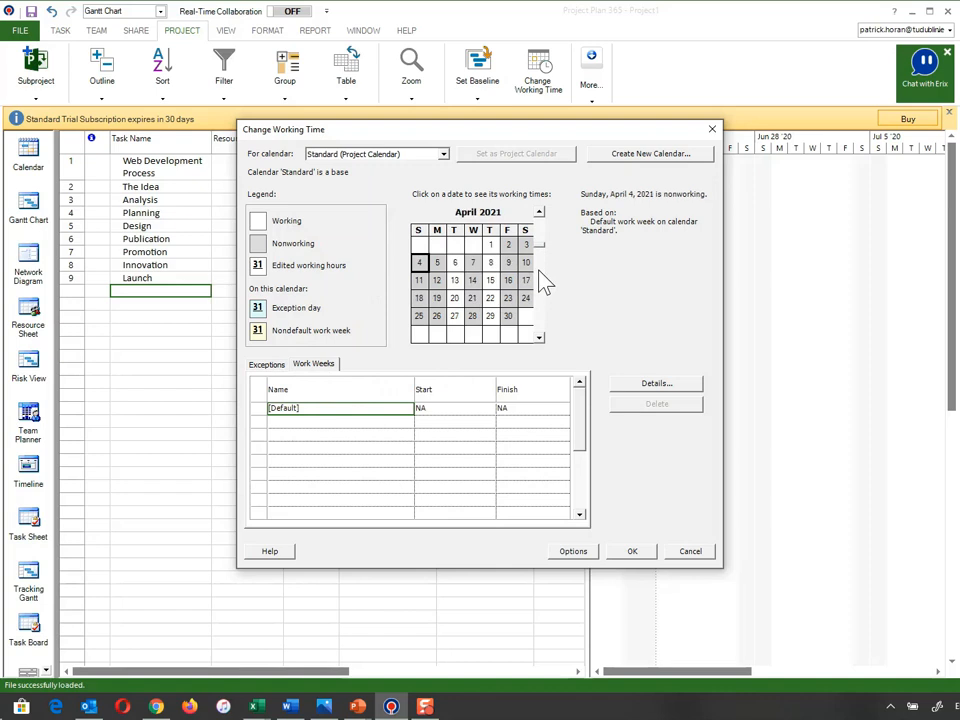
pyautogui.scroll(20, 545, 240)
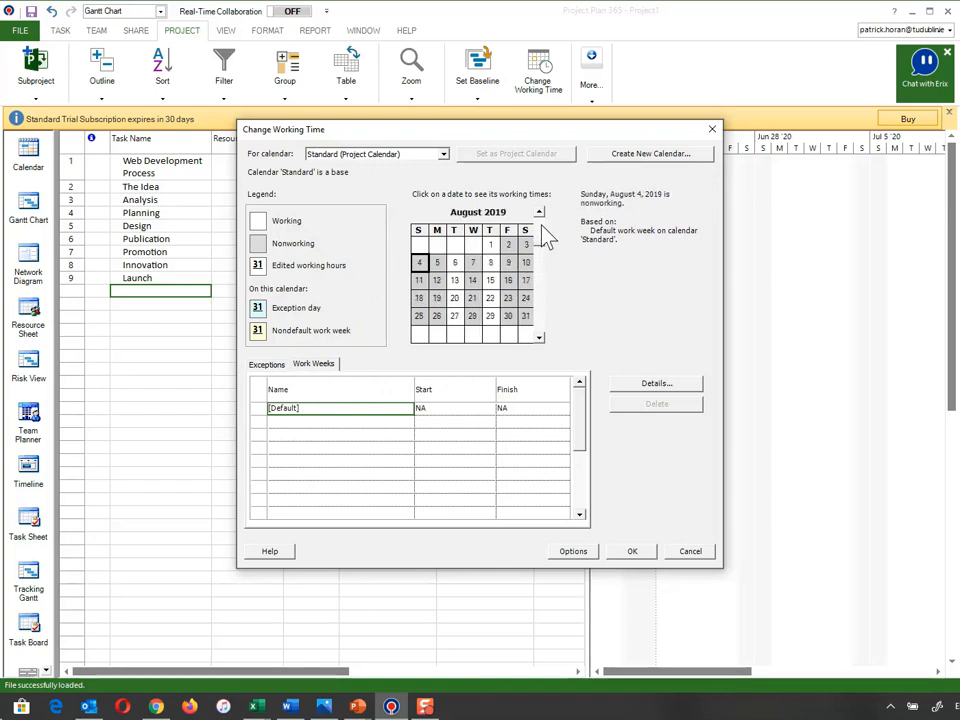
pyautogui.scroll(10, 544, 248)
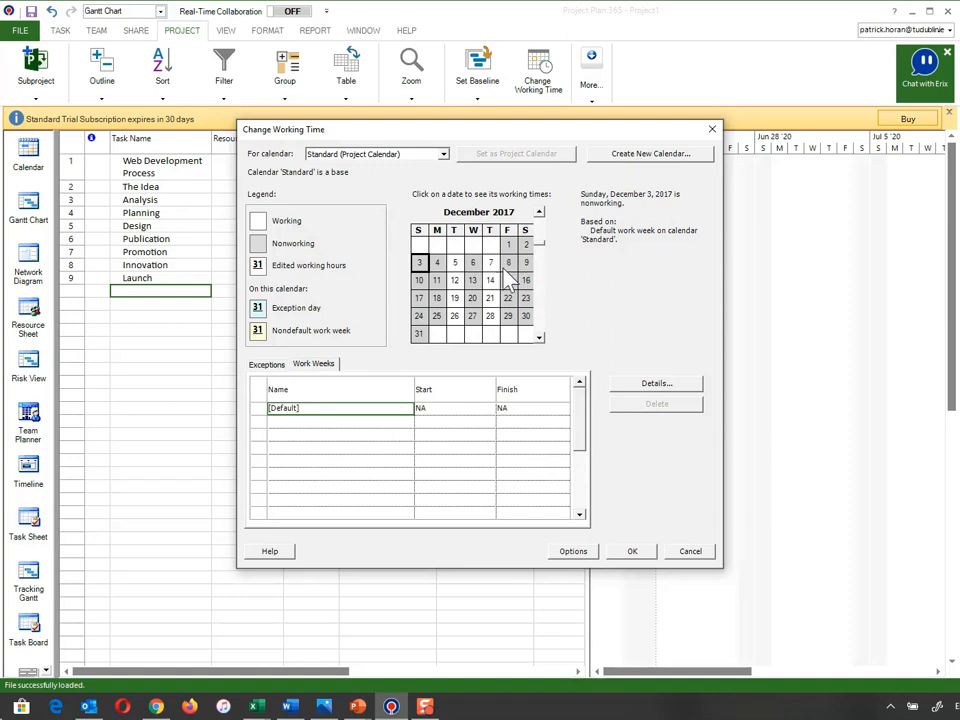
# Review the calendar exceptions list, then confirm the Change Working Time dialog with OK
pyautogui.click(262, 366)
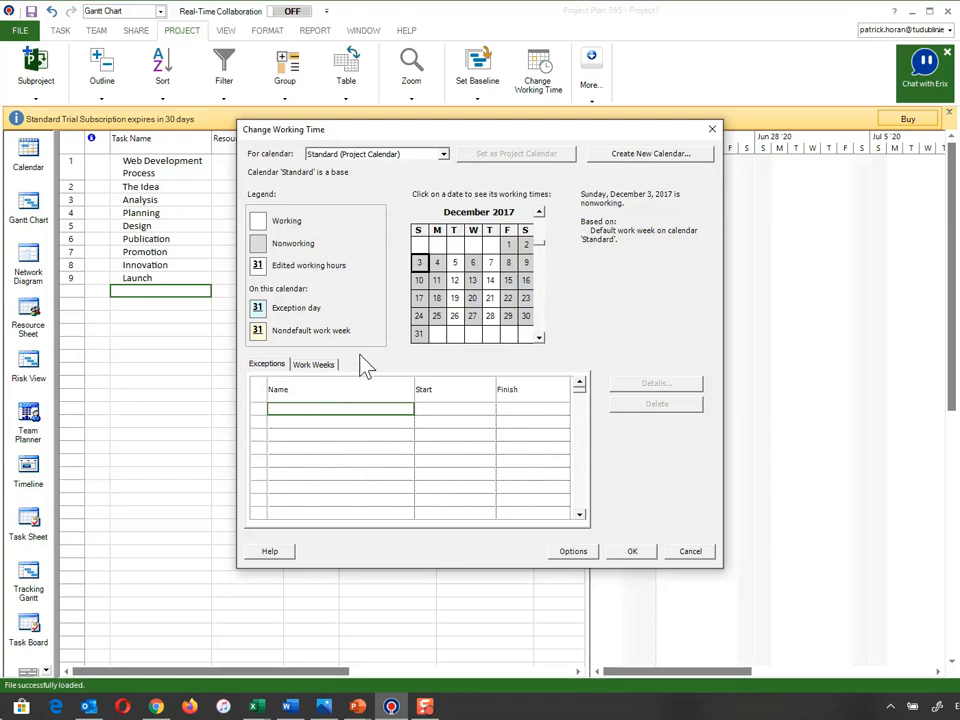
pyautogui.click(631, 552)
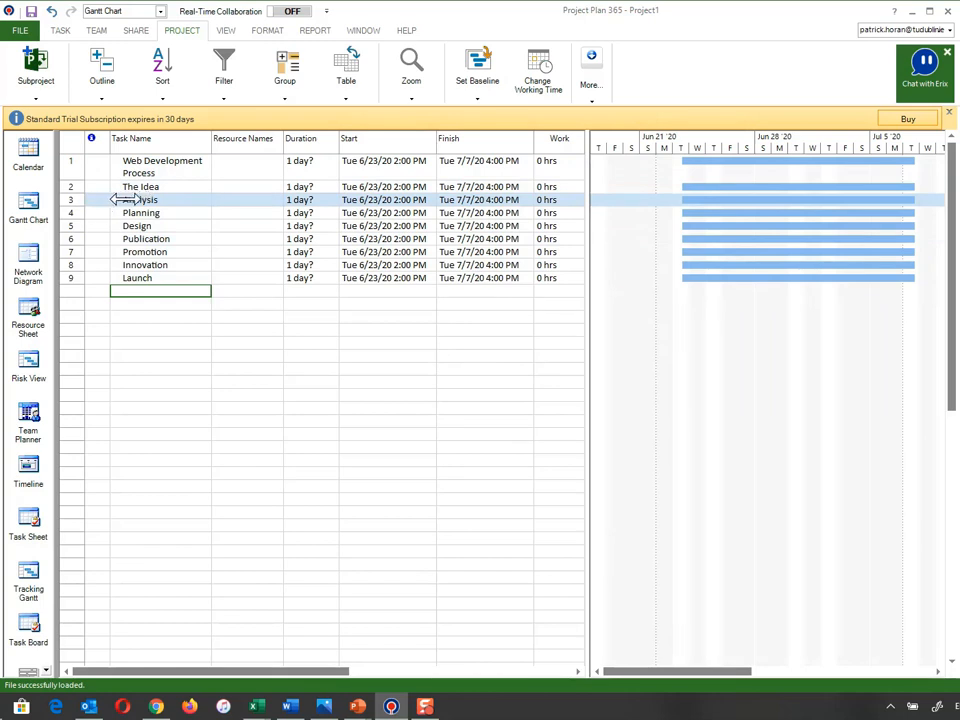
# Drag the selected task rows to indent The Idea under Web Development Process
pyautogui.click(84, 201)
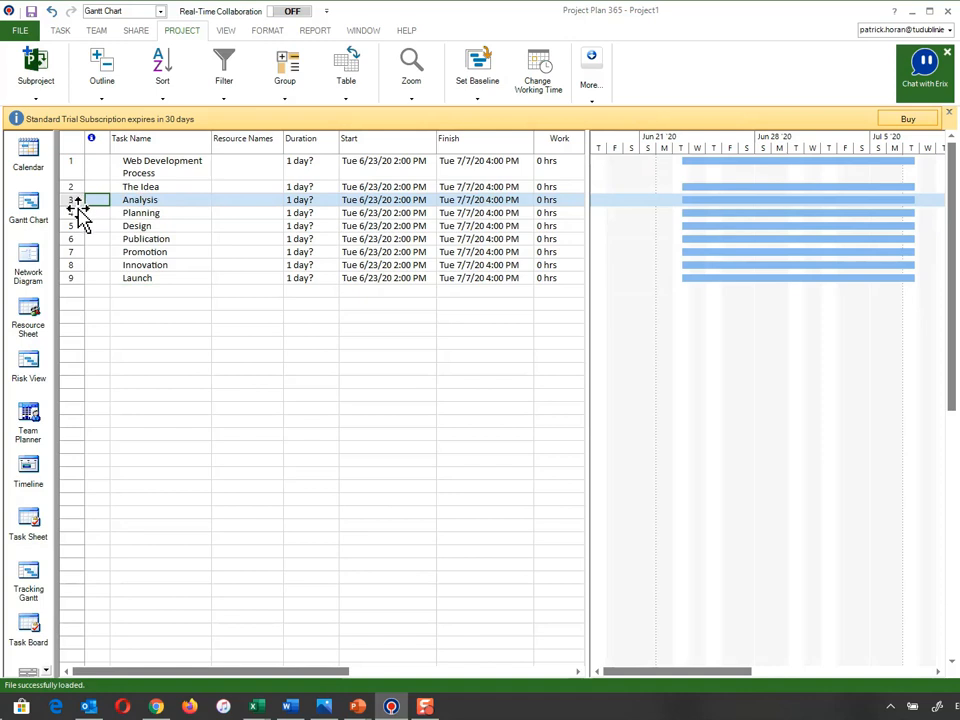
pyautogui.moveTo(79, 207); pyautogui.dragTo(143, 212)
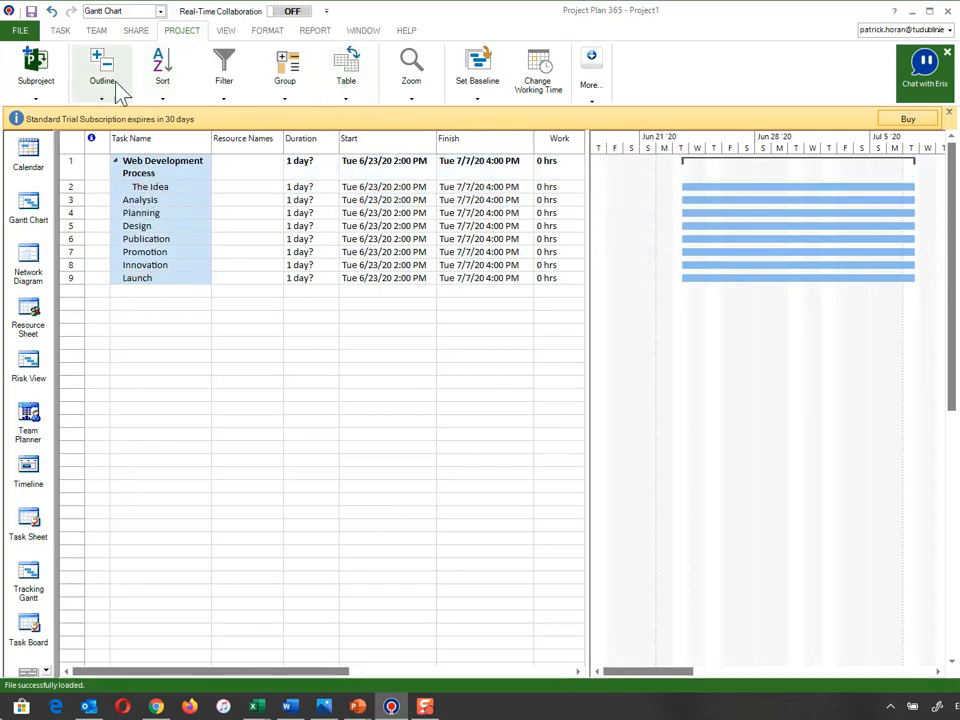
# Undo the indent, then select Analysis and drag to try demoting it one level
pyautogui.click(51, 11)
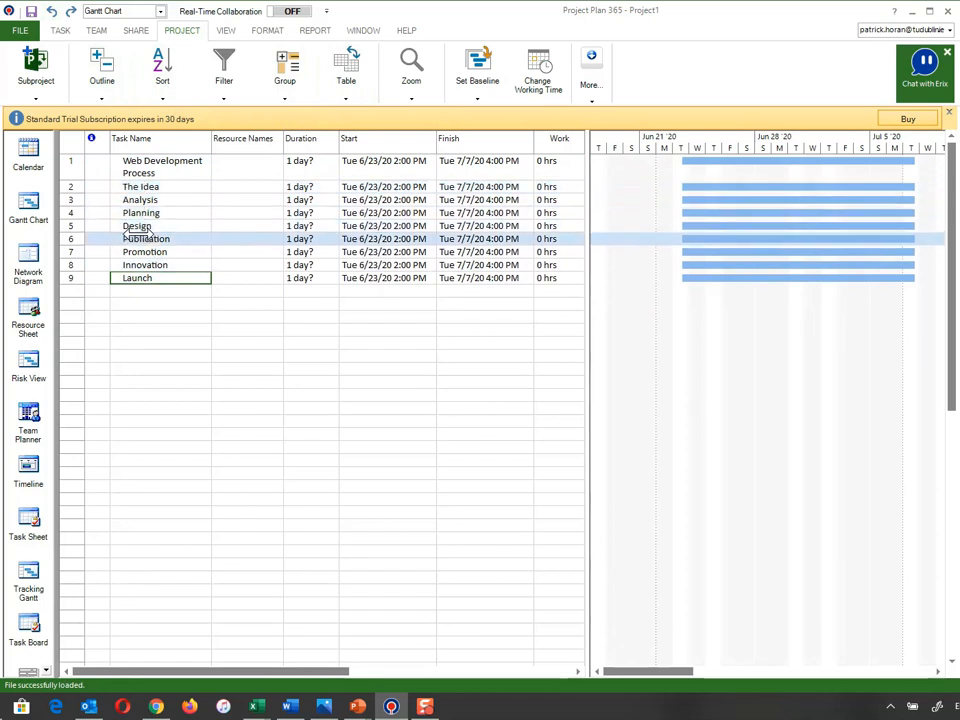
pyautogui.click(76, 201)
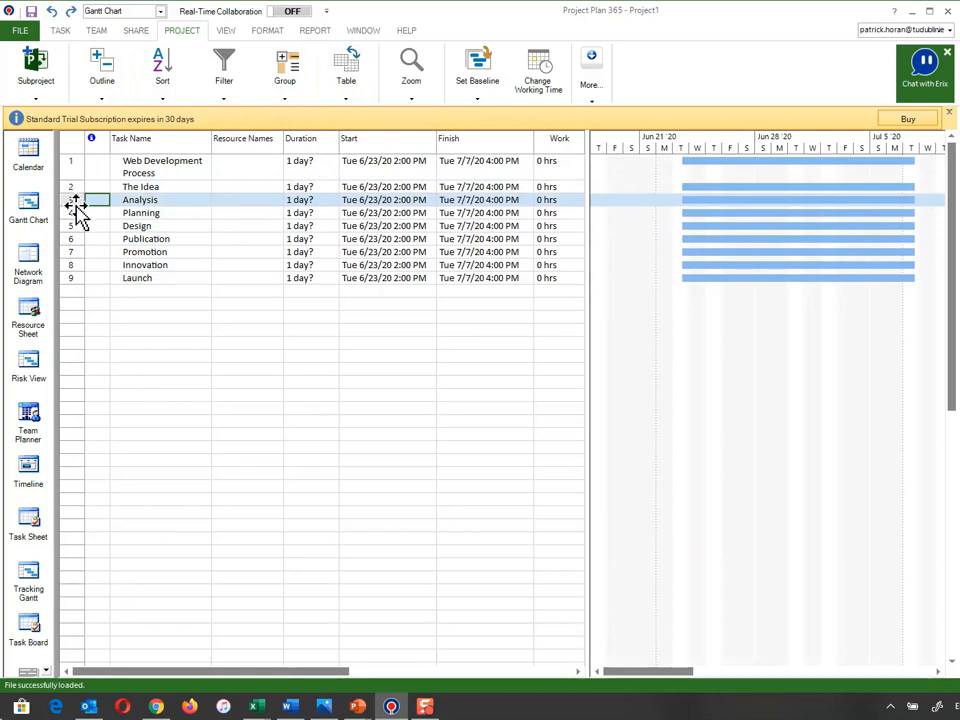
pyautogui.moveTo(77, 203); pyautogui.dragTo(141, 201)
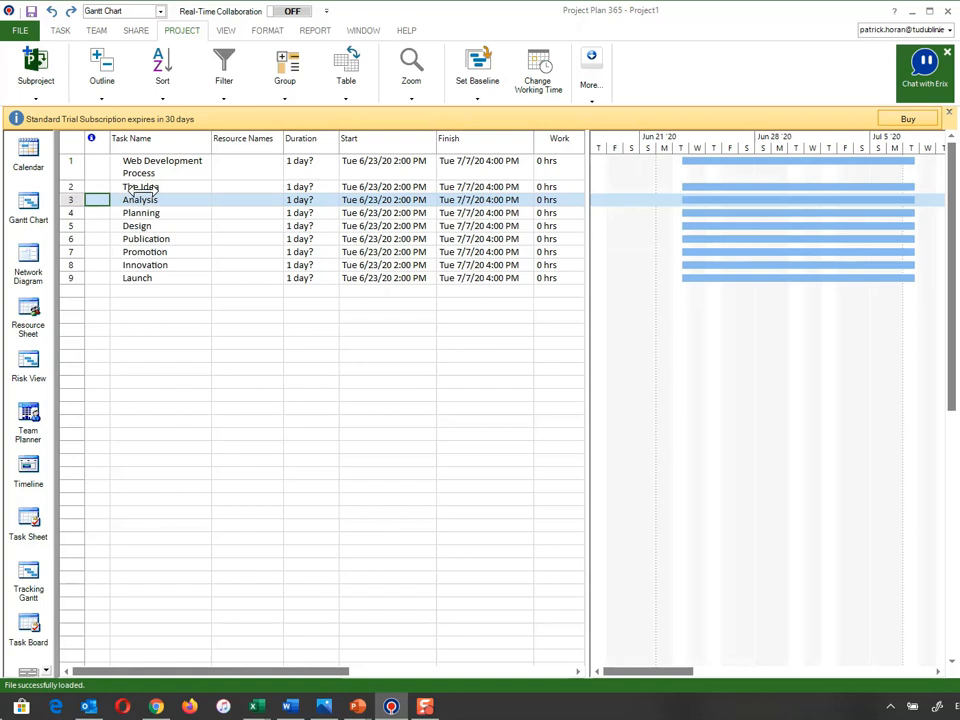
# Insert four blank task rows below The Idea and start typing 'bRAINSTORMING' in the first
pyautogui.hotkey('shift', 'Down')
pyautogui.click(76, 200)
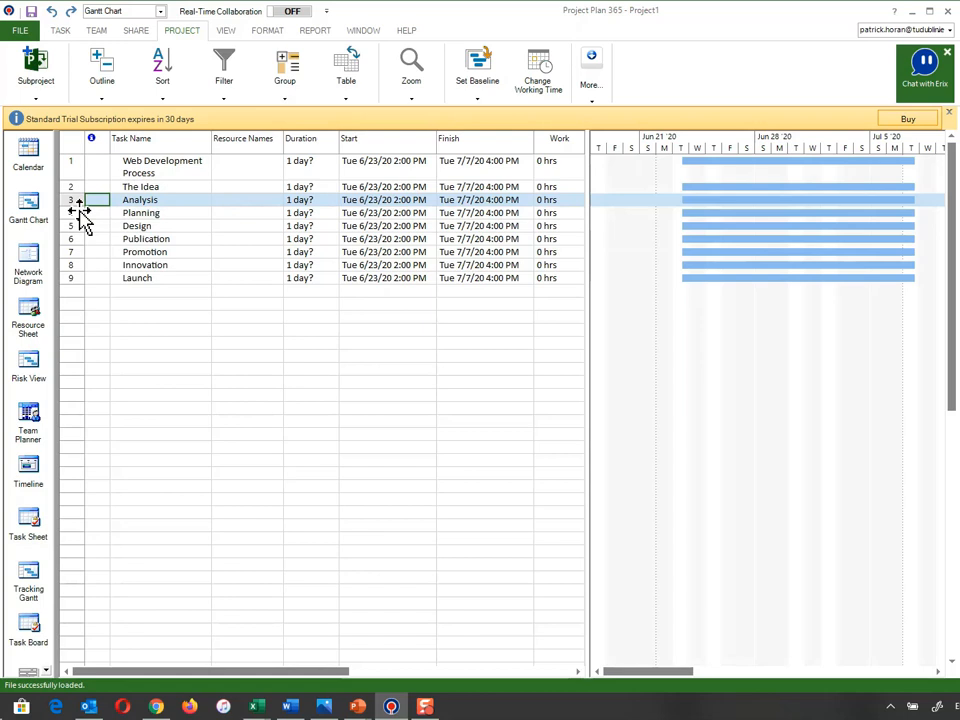
pyautogui.press('Insert')
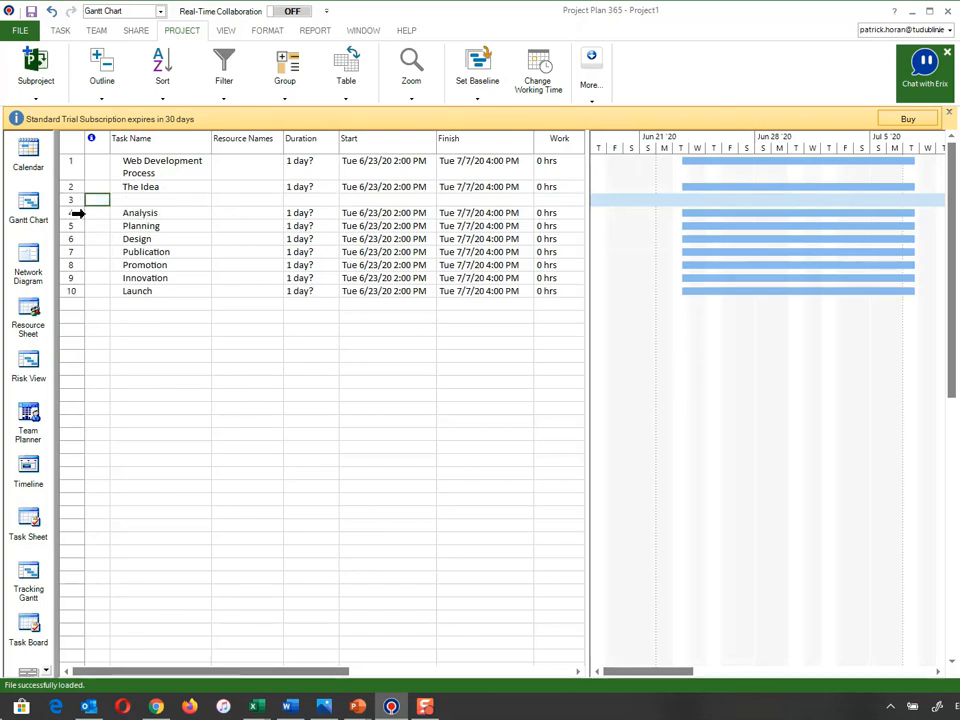
pyautogui.press('Insert')
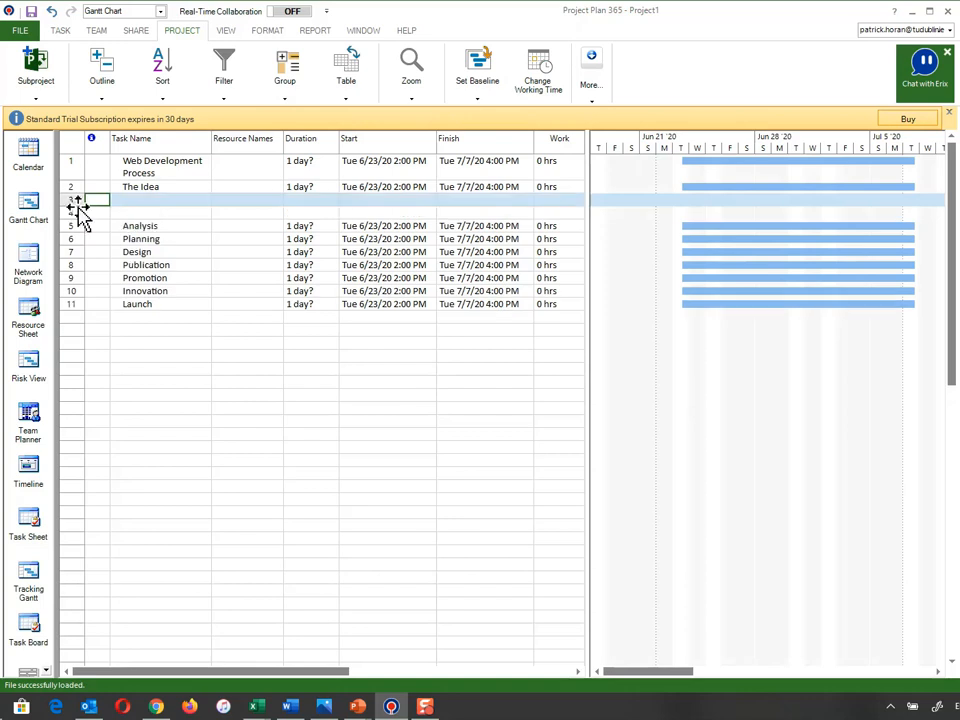
pyautogui.press('Insert')
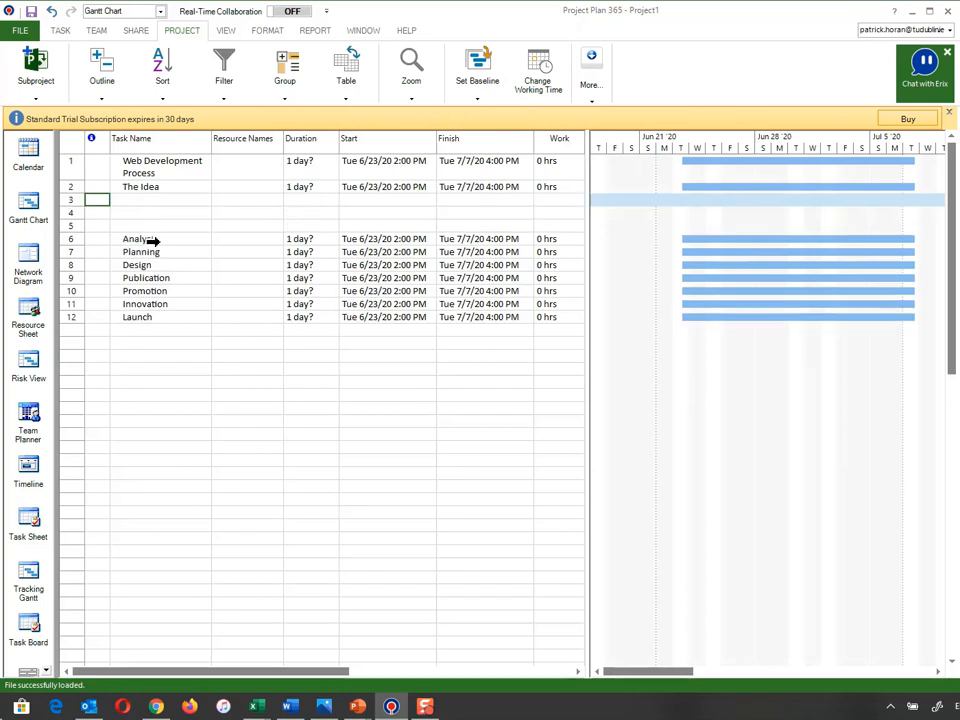
pyautogui.click(75, 202)
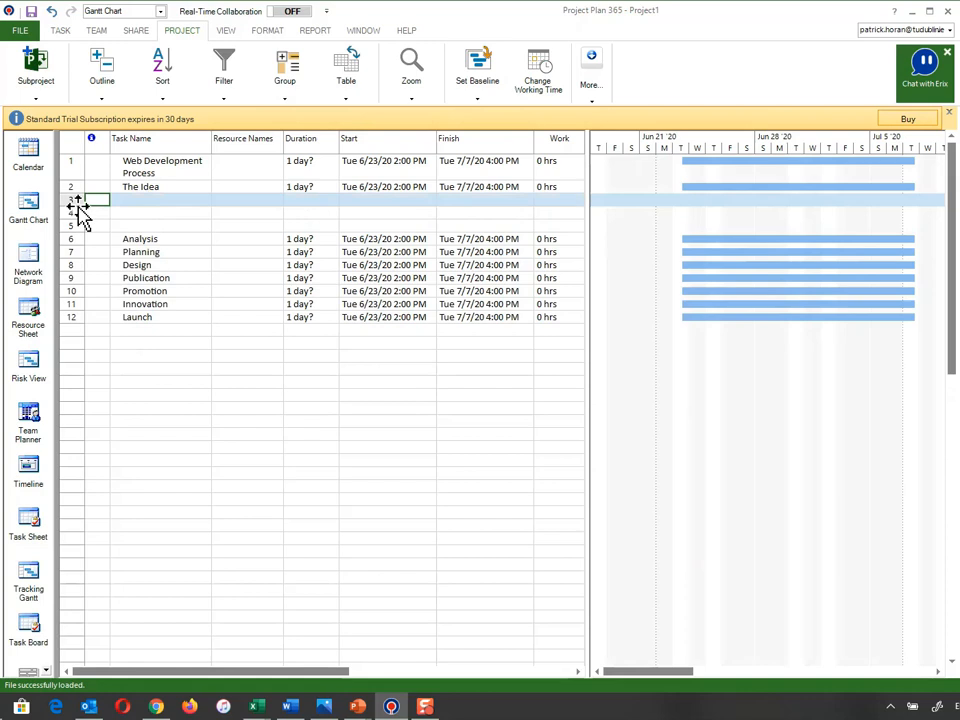
pyautogui.press('Insert')
pyautogui.click(133, 203)
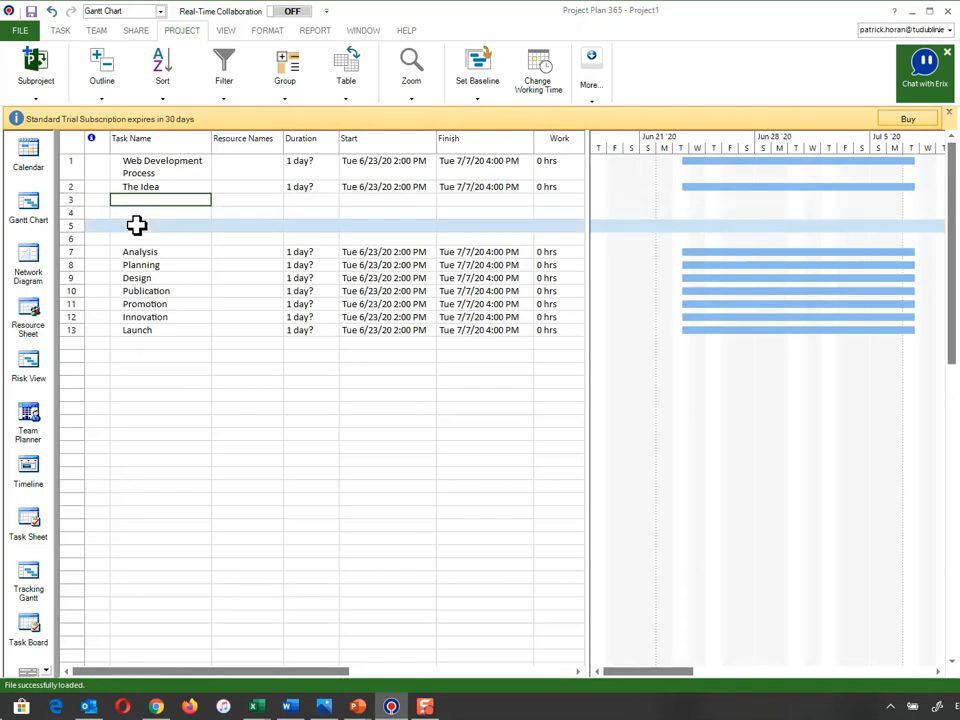
pyautogui.write('bRAINSTORMING')
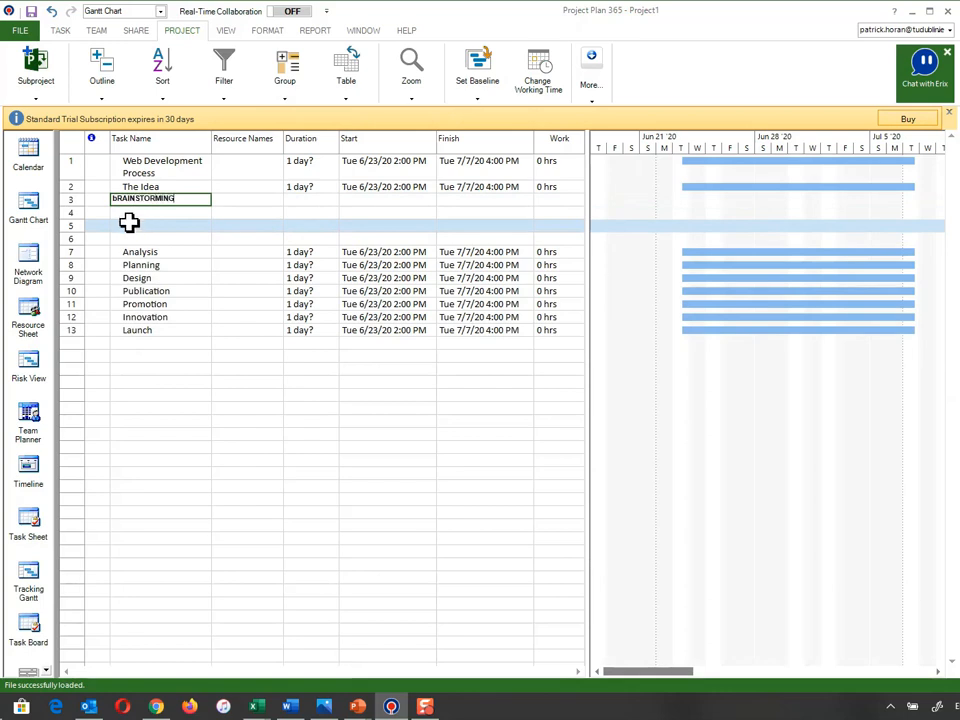
# Name the four blank rows Brainstorming, Research, Secondary and Primary
pyautogui.press('BackSpace')
pyautogui.press('BackSpace')
pyautogui.press('BackSpace')
pyautogui.press('BackSpace')
pyautogui.press('BackSpace')
pyautogui.press('BackSpace')
pyautogui.press('BackSpace')
pyautogui.press('BackSpace')
pyautogui.press('BackSpace')
pyautogui.press('BackSpace')
pyautogui.press('BackSpace')
pyautogui.press('BackSpace')
pyautogui.press('BackSpace')
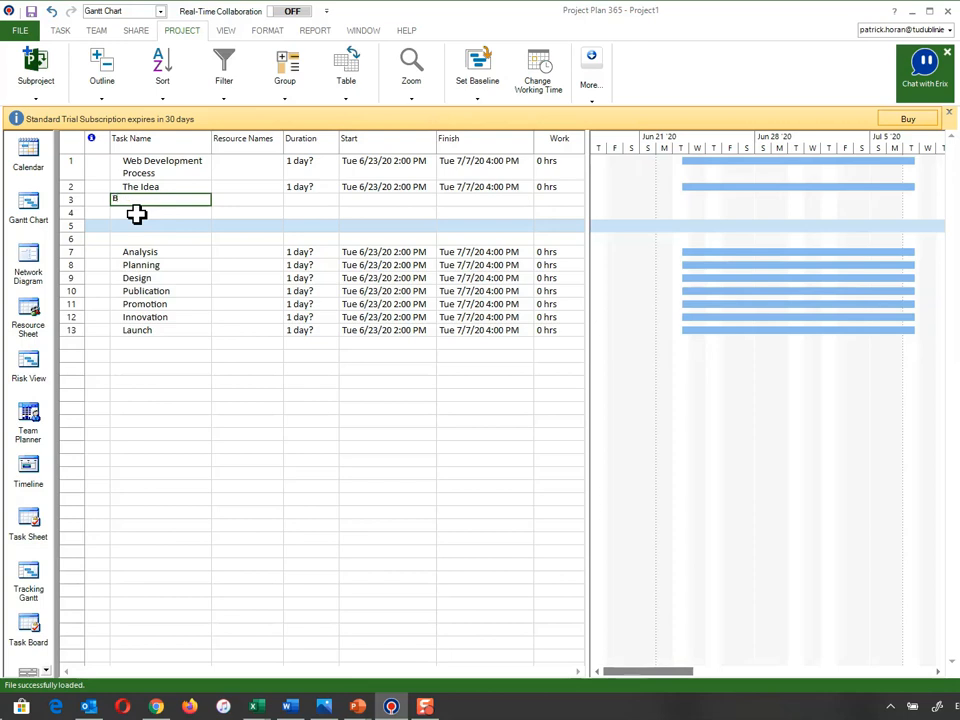
pyautogui.write('Brainstorming')
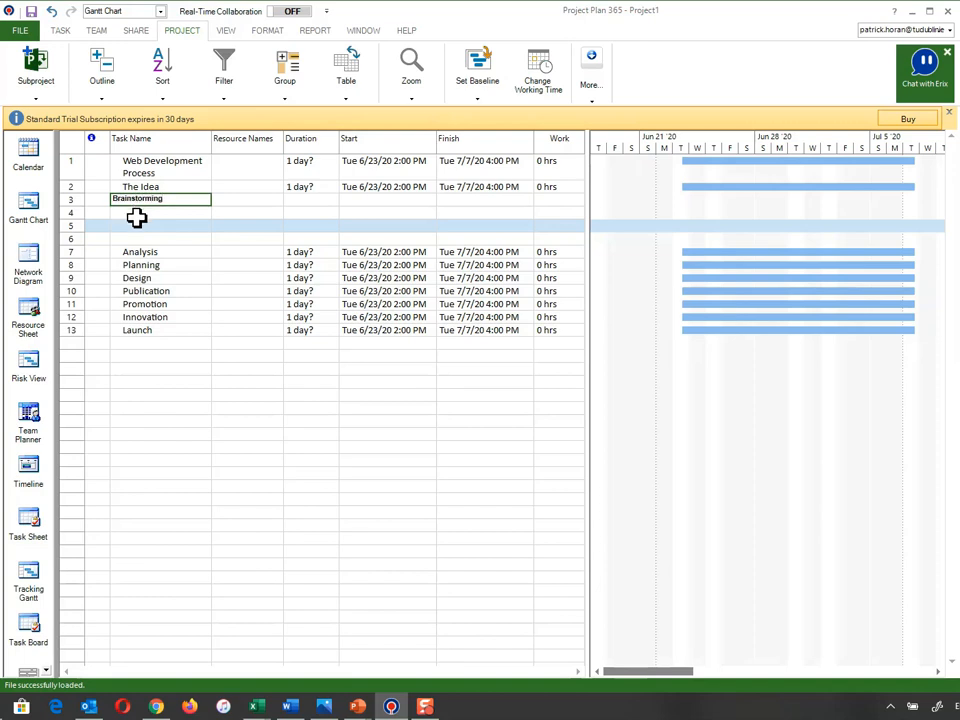
pyautogui.press('Return')
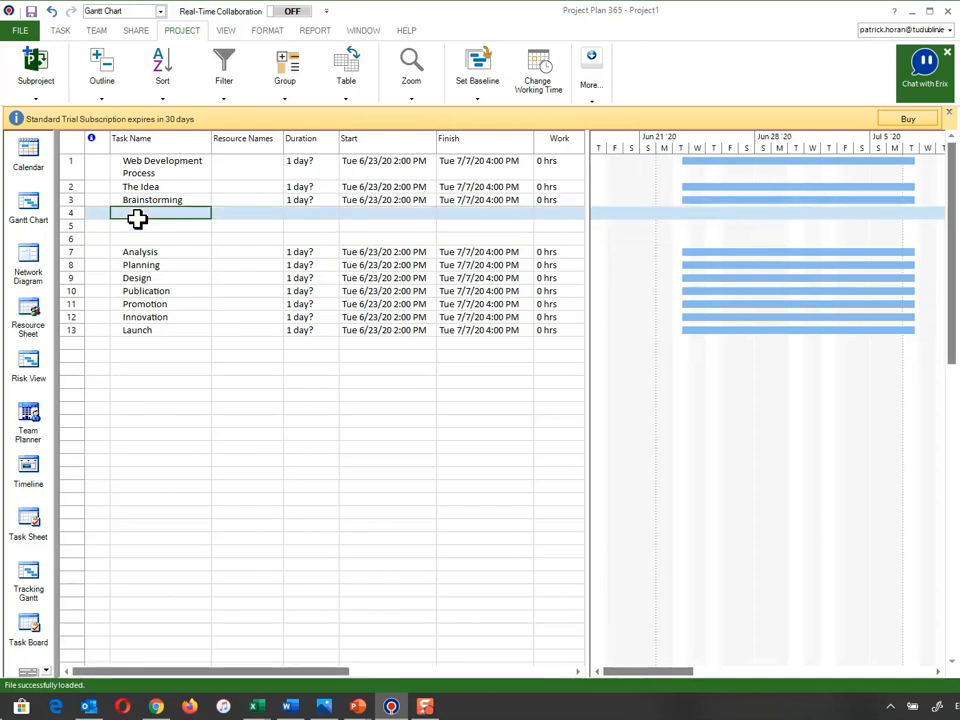
pyautogui.write('Research')
pyautogui.press('Return')
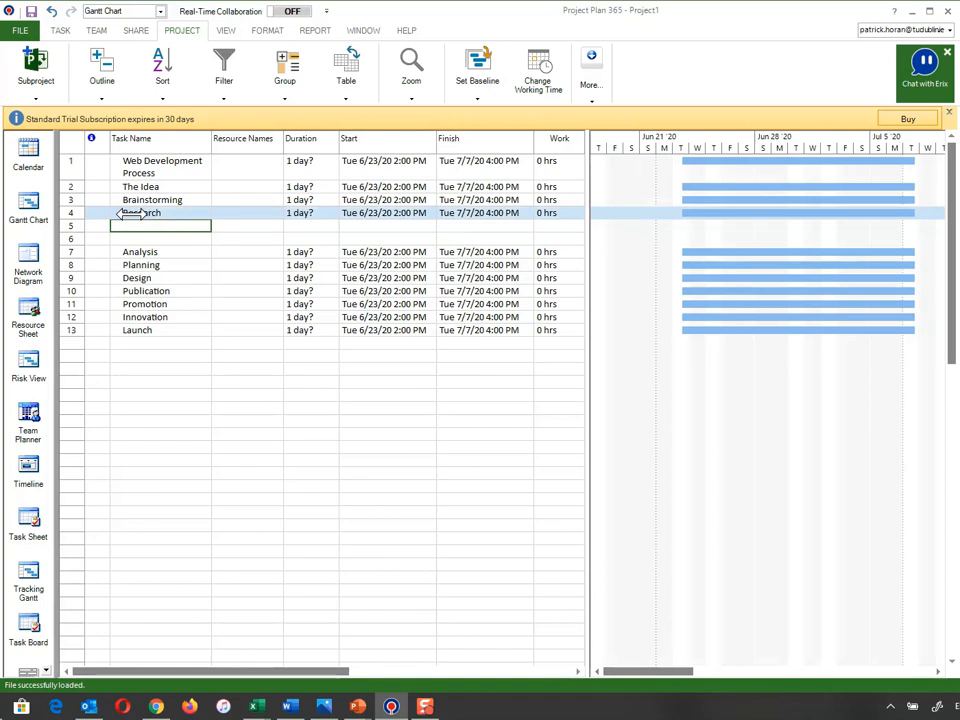
pyautogui.write('Secondary')
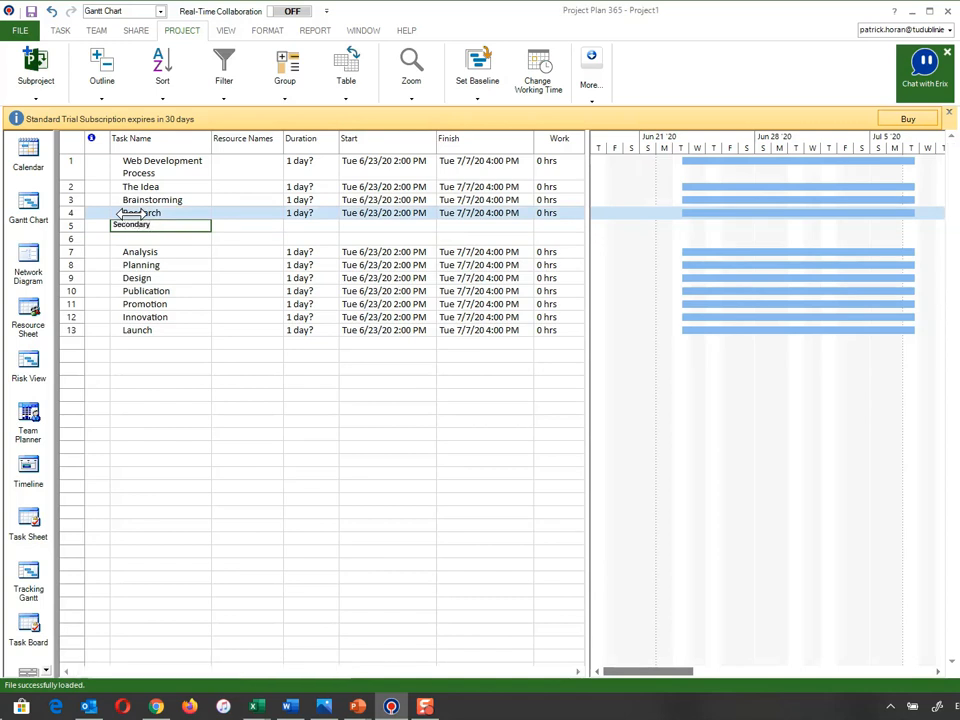
pyautogui.press('Return')
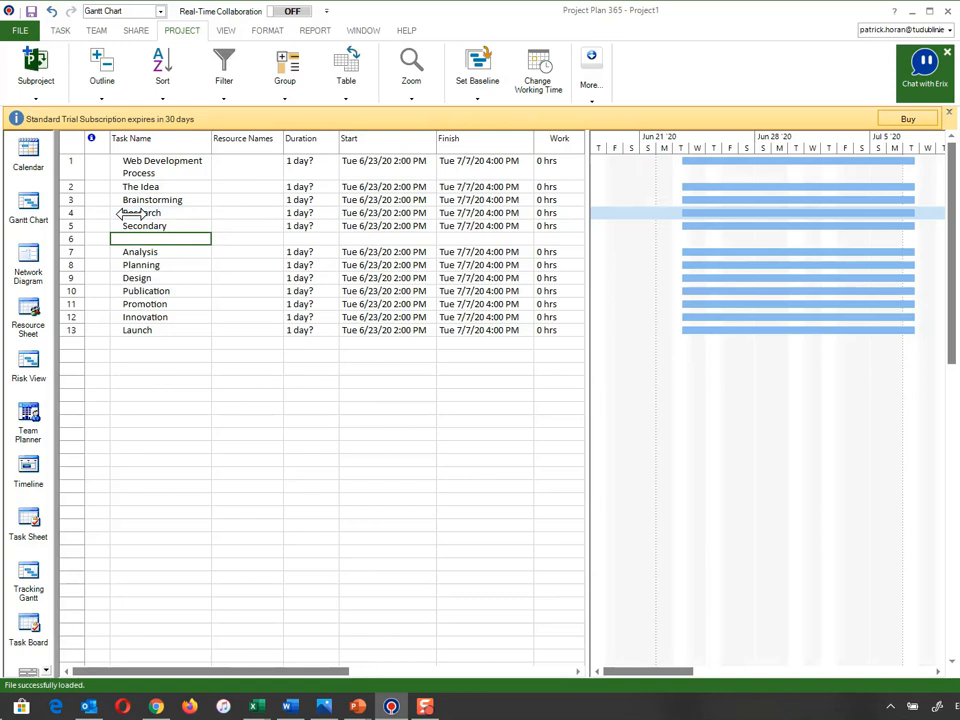
pyautogui.write('Primary')
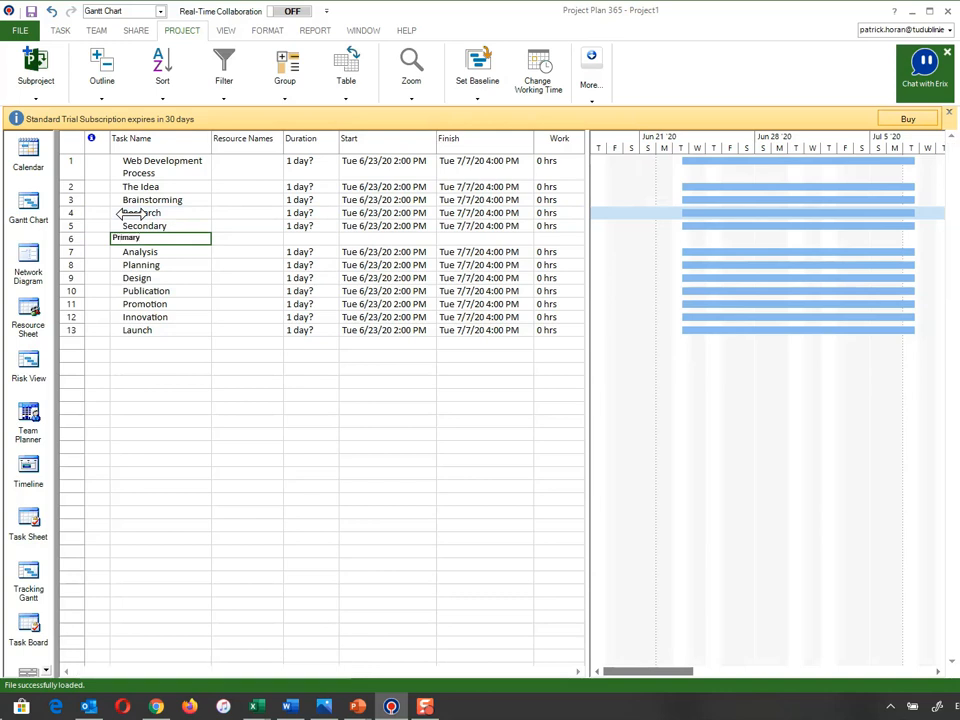
pyautogui.press('Return')
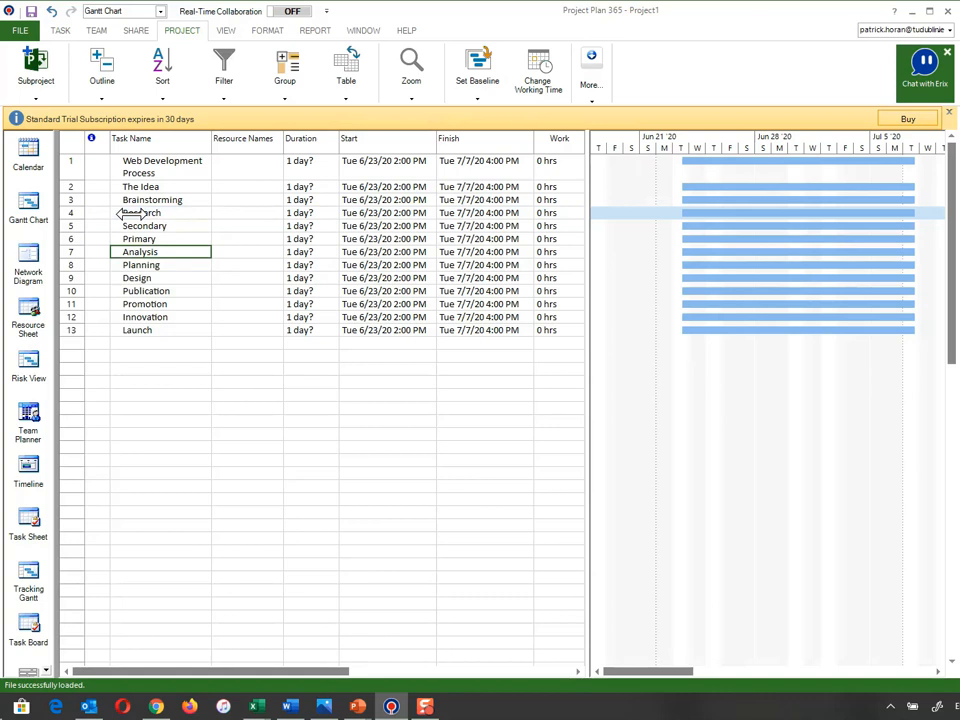
# Select the Research through Primary rows, then select the Planning row
pyautogui.click(135, 210)
pyautogui.moveTo(141, 210); pyautogui.dragTo(140, 252)
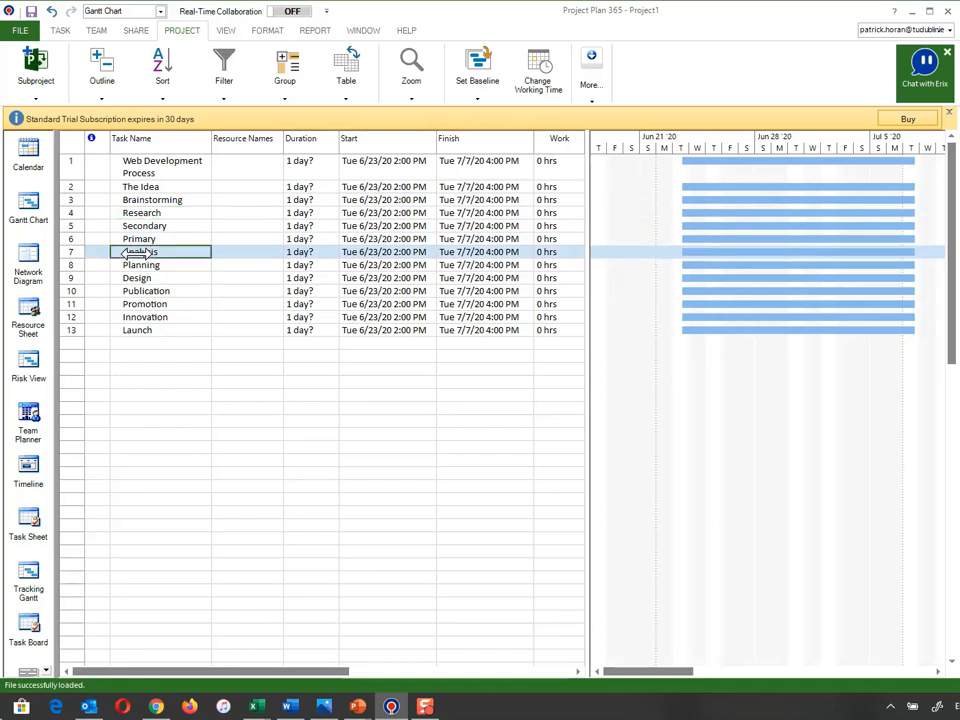
pyautogui.click(84, 266)
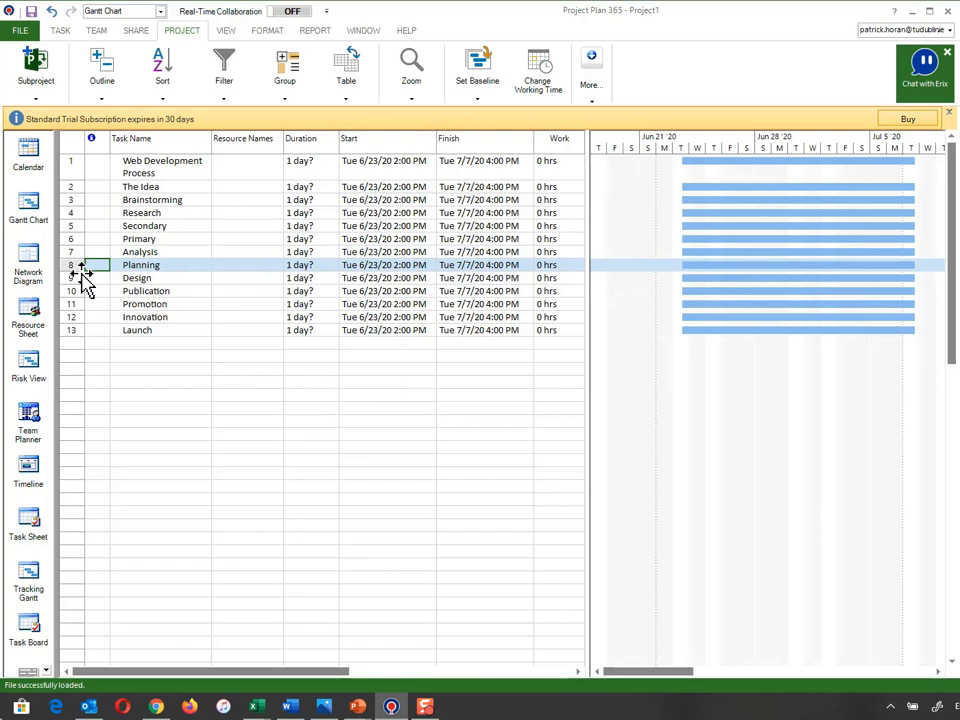
# Insert blank rows above Planning and add tasks Aims and Objectives
pyautogui.press('Insert')
pyautogui.press('Insert')
pyautogui.press('Insert')
pyautogui.press('Insert')
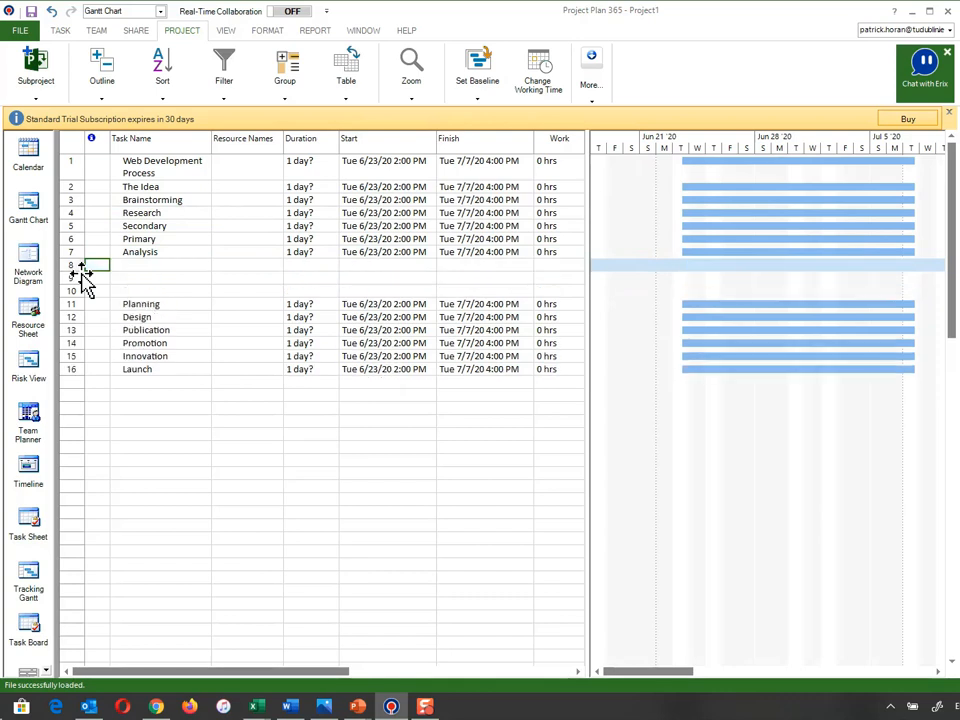
pyautogui.press('Insert')
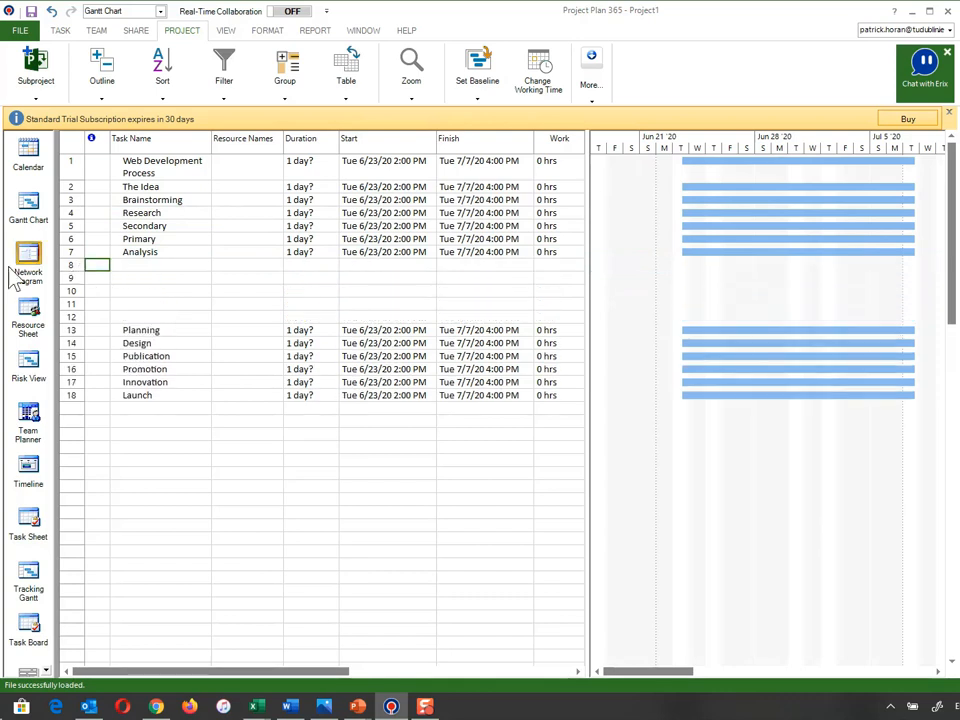
pyautogui.click(122, 269)
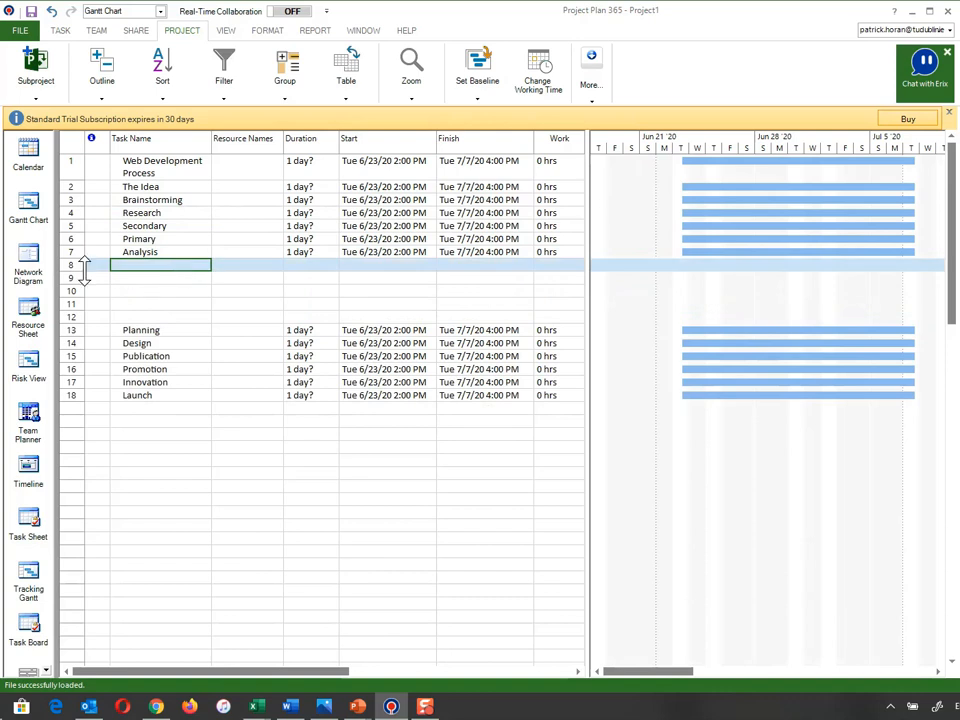
pyautogui.write('Aims')
pyautogui.press('Return')
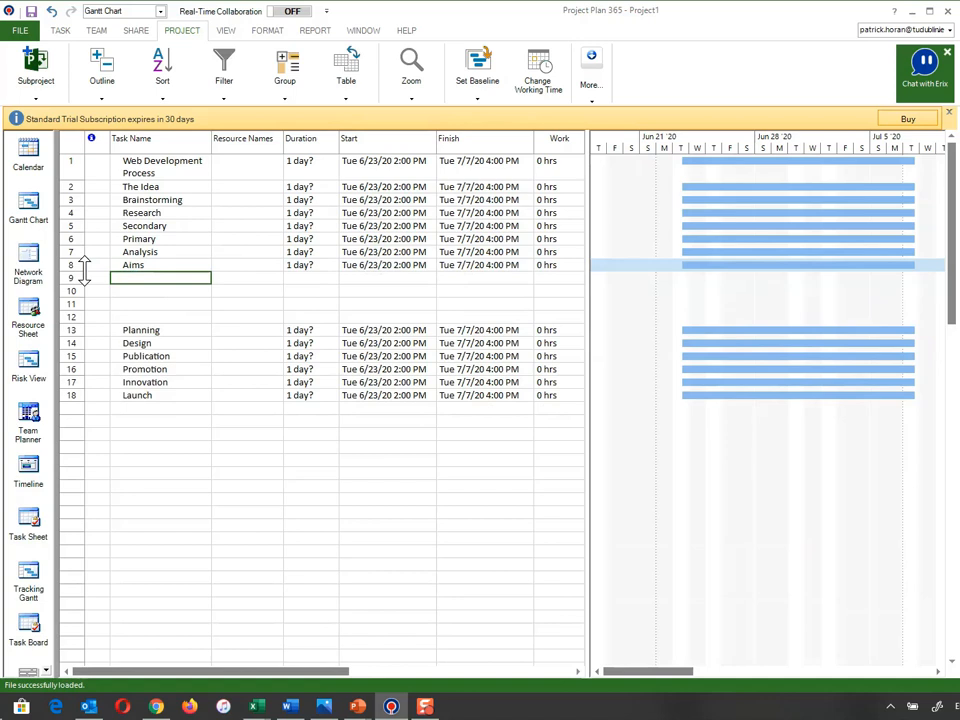
pyautogui.write('Objectives')
pyautogui.press('Return')
# Add tasks Audience Analysis, Project Information and Time Cost Analysis below Objectives
pyautogui.write('Au')
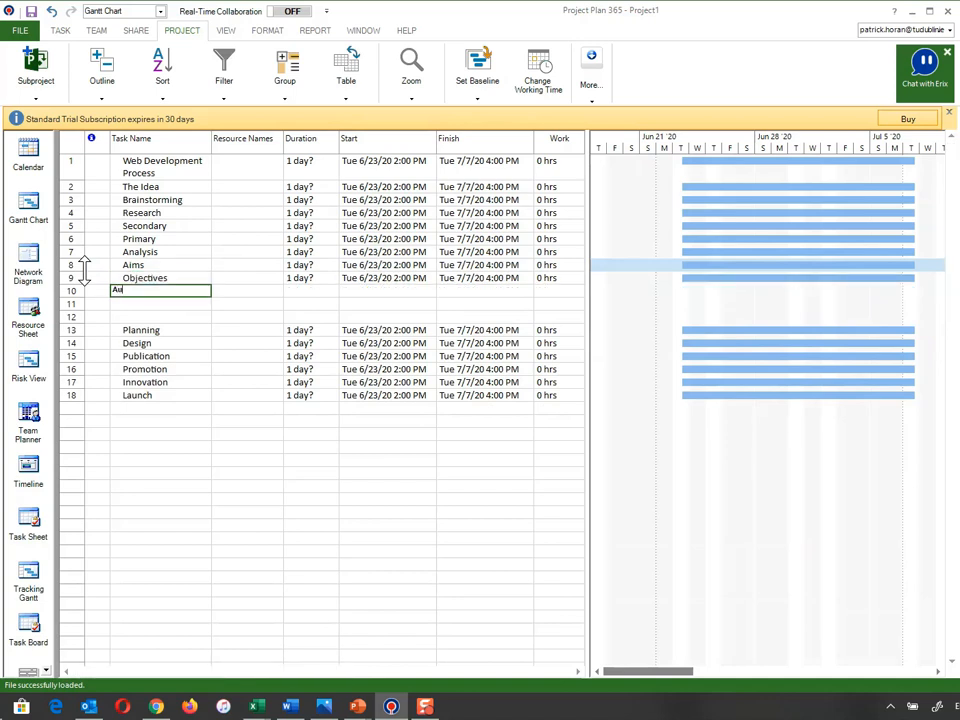
pyautogui.write('dience')
pyautogui.press('BackSpace')
pyautogui.press('BackSpace')
pyautogui.write('ce ')
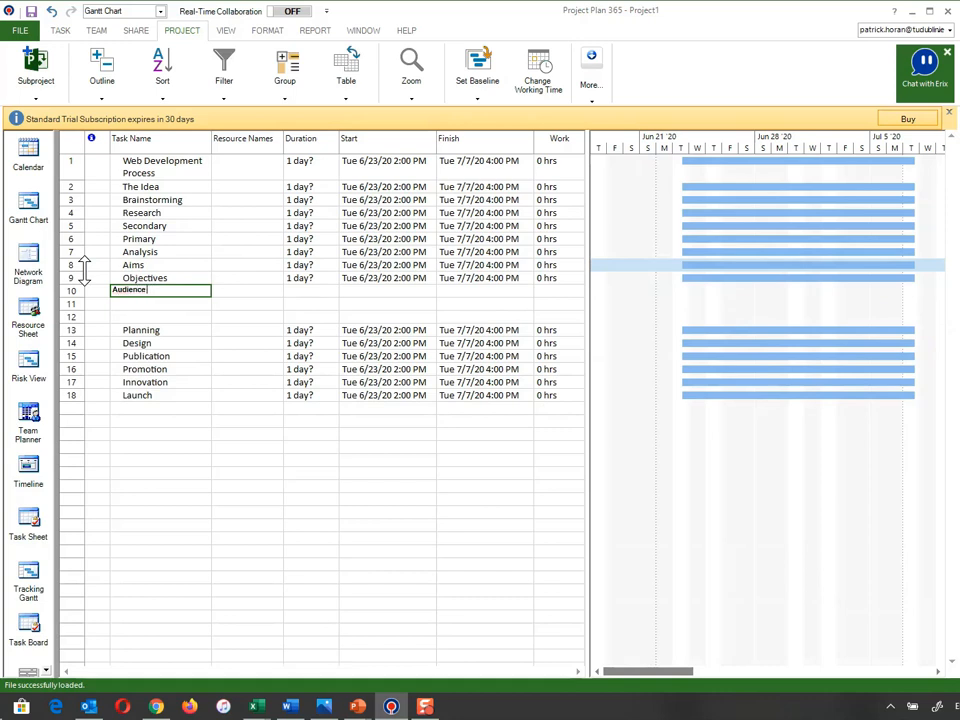
pyautogui.write('Analysis')
pyautogui.press('Return')
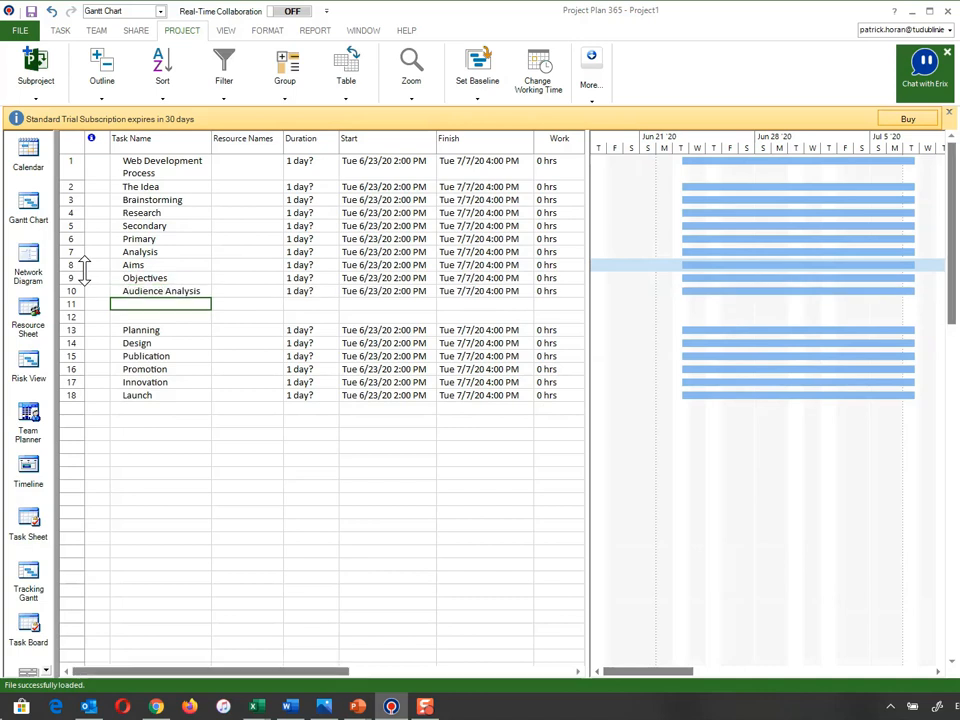
pyautogui.write('Project Inf')
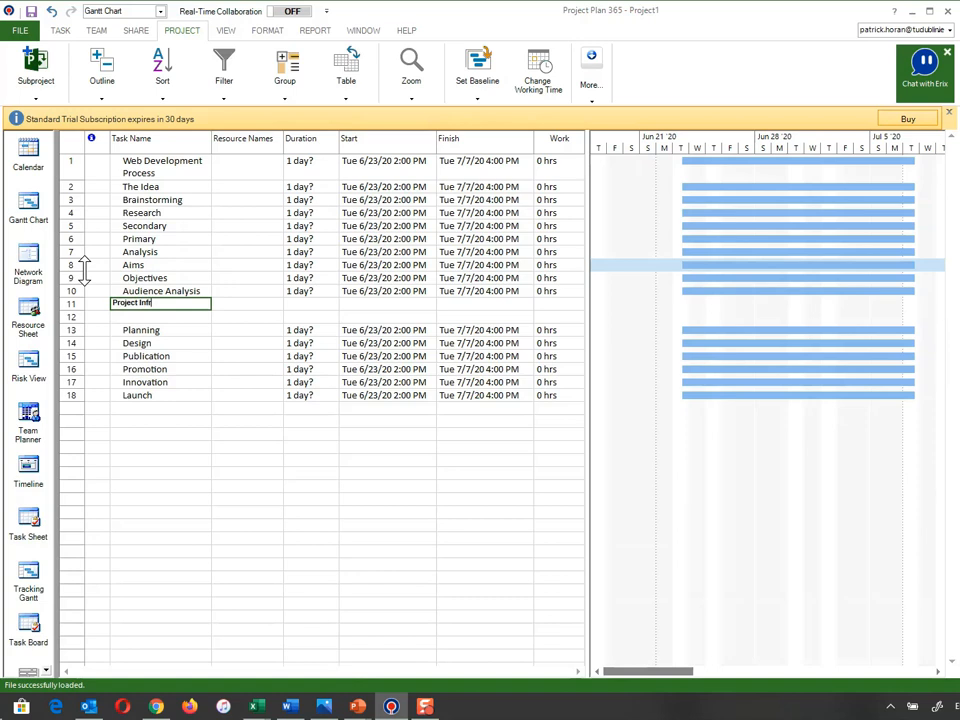
pyautogui.write('ormation')
pyautogui.press('Return')
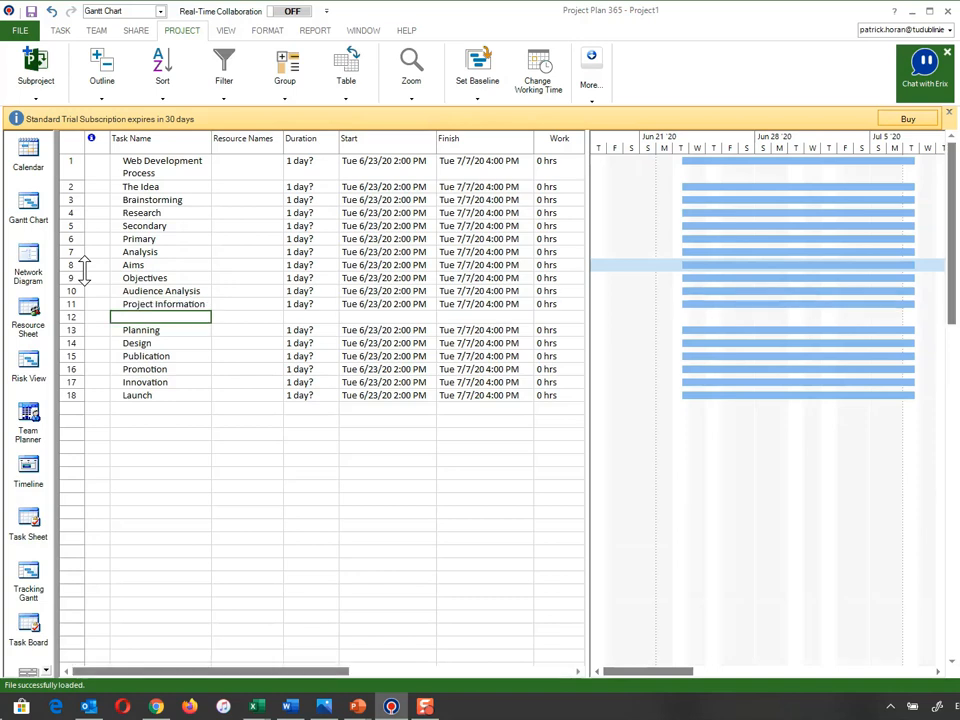
pyautogui.write('Time C')
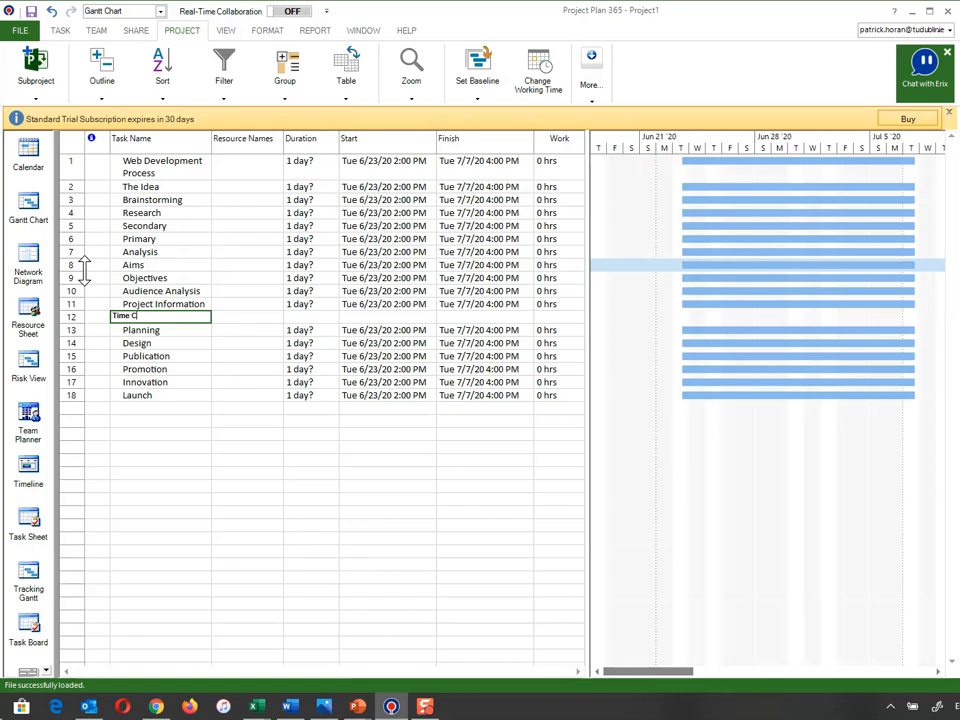
pyautogui.write('ost Analysis')
pyautogui.press('Return')
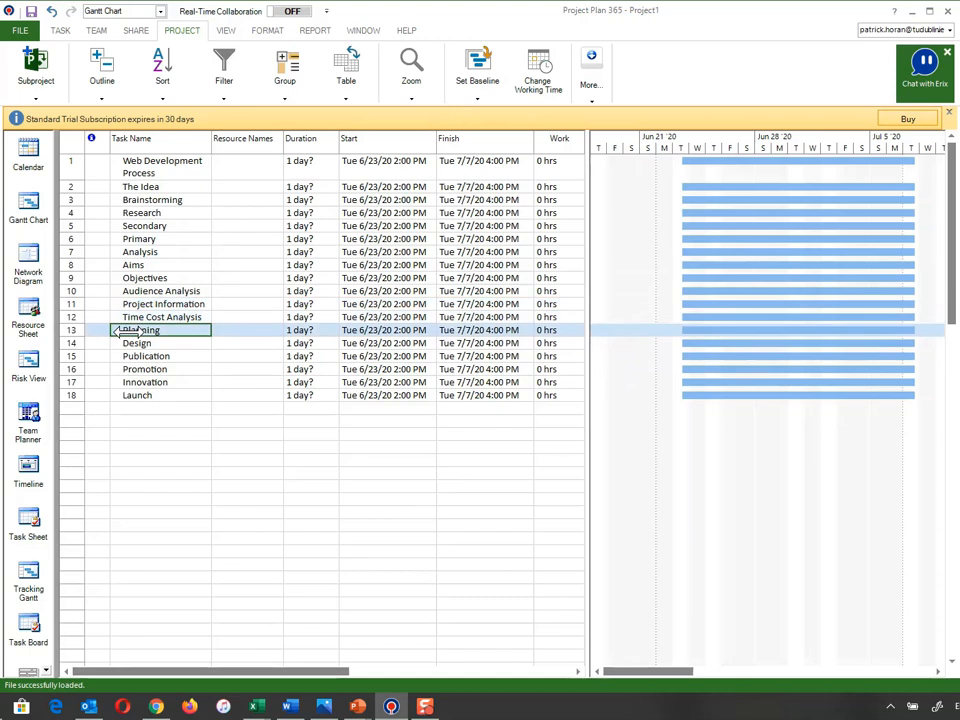
# Add System Analysis, Content Analysis and Publication Promotion Information above Design, and widen the Task Name column
pyautogui.click(77, 344)
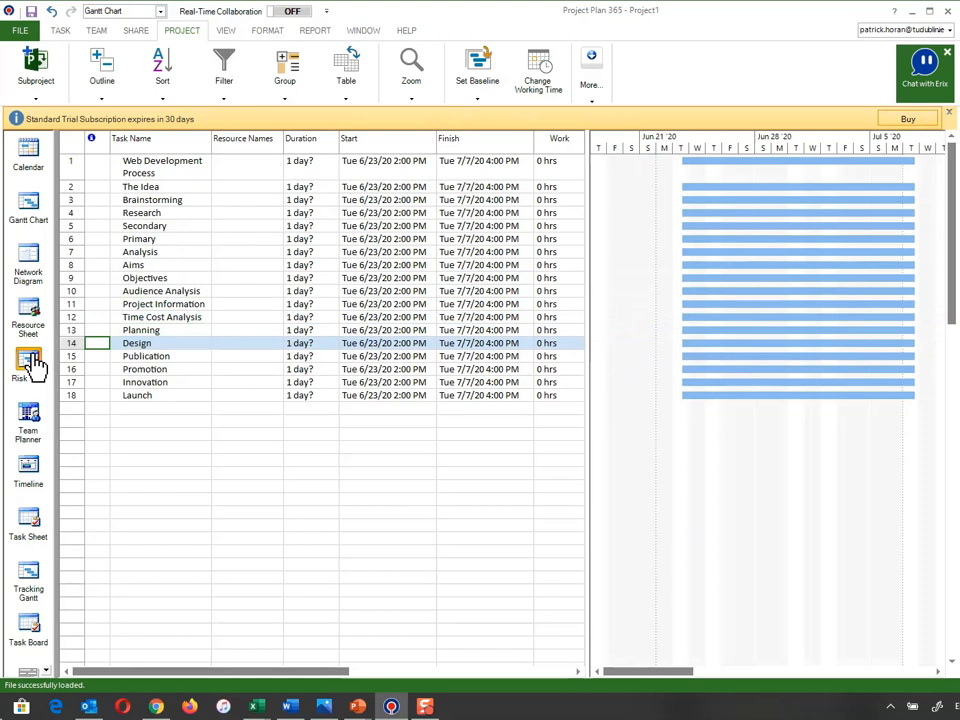
pyautogui.press('Insert')
pyautogui.press('Insert')
pyautogui.press('Insert')
pyautogui.press('Insert')
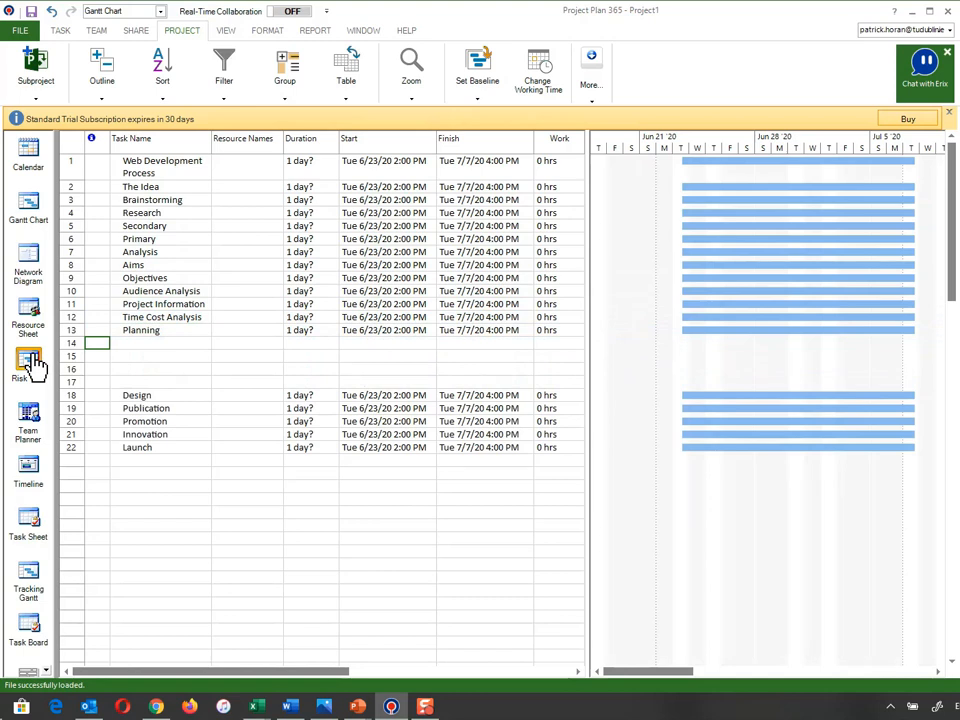
pyautogui.press('Insert')
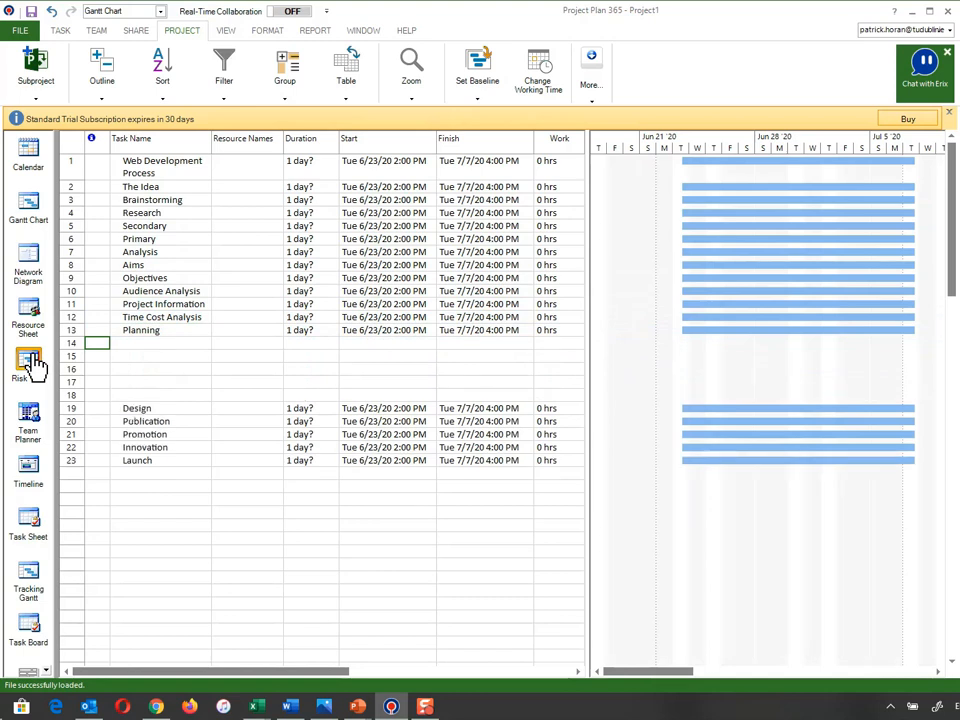
pyautogui.press('Right')
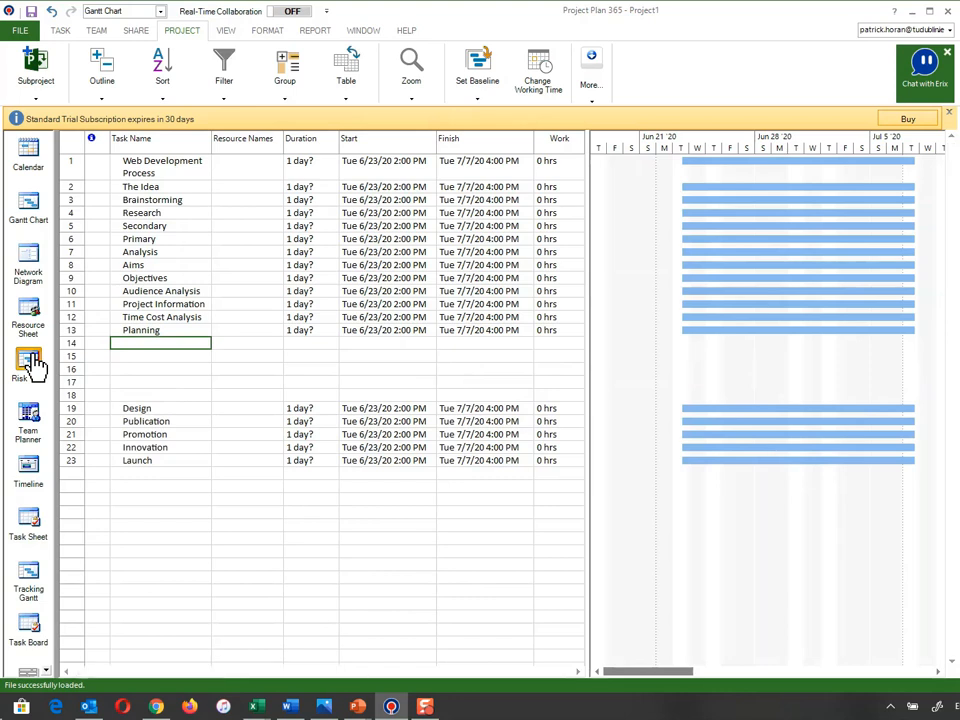
pyautogui.write('System Analysis')
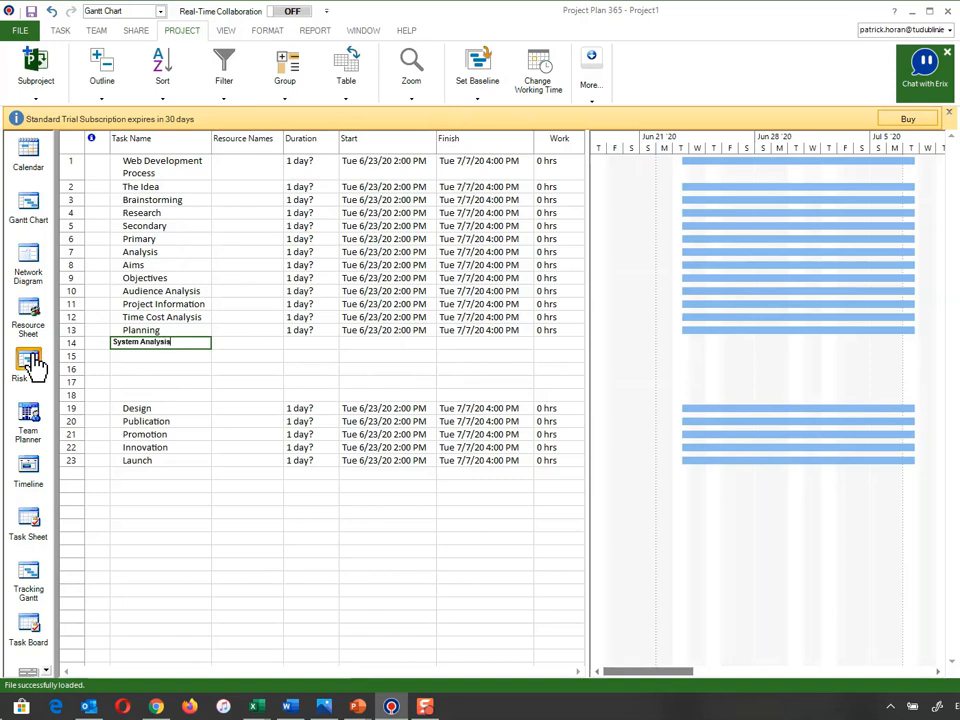
pyautogui.press('Return')
pyautogui.write('Content Ana')
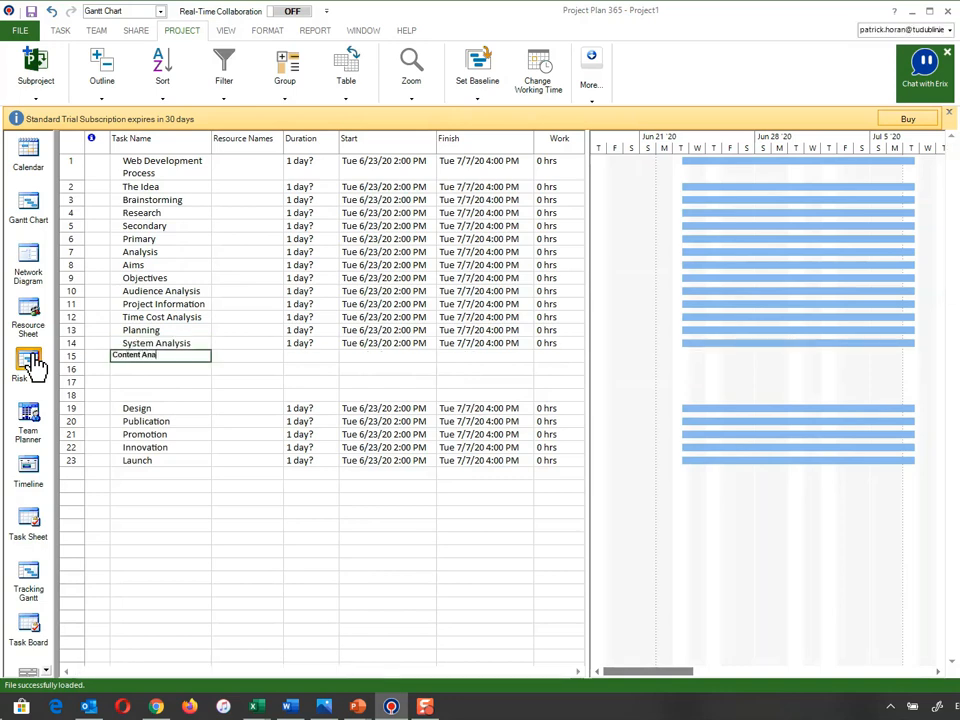
pyautogui.write('lysis')
pyautogui.press('Return')
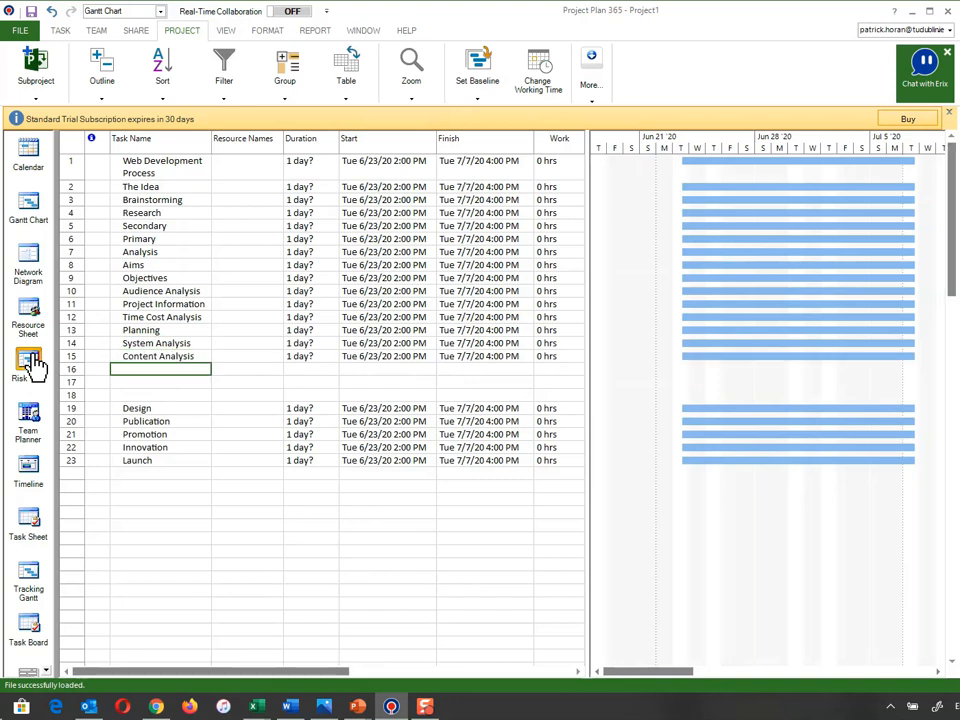
pyautogui.write('Publ')
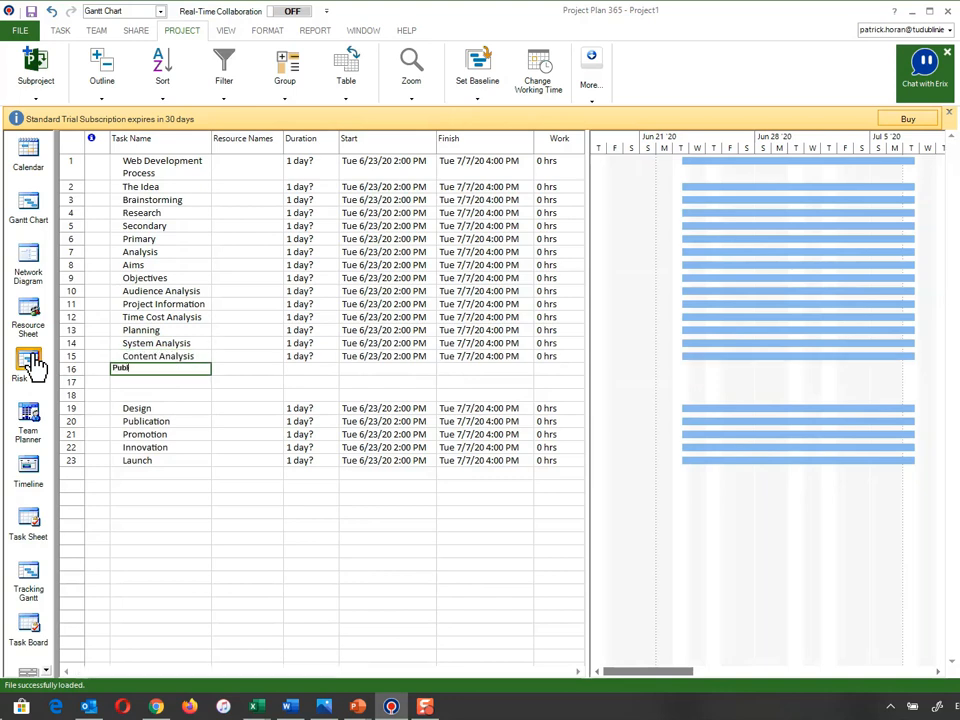
pyautogui.write('icati')
pyautogui.write('on')
pyautogui.write(' Promotion')
pyautogui.write(' Information')
pyautogui.press('Return')
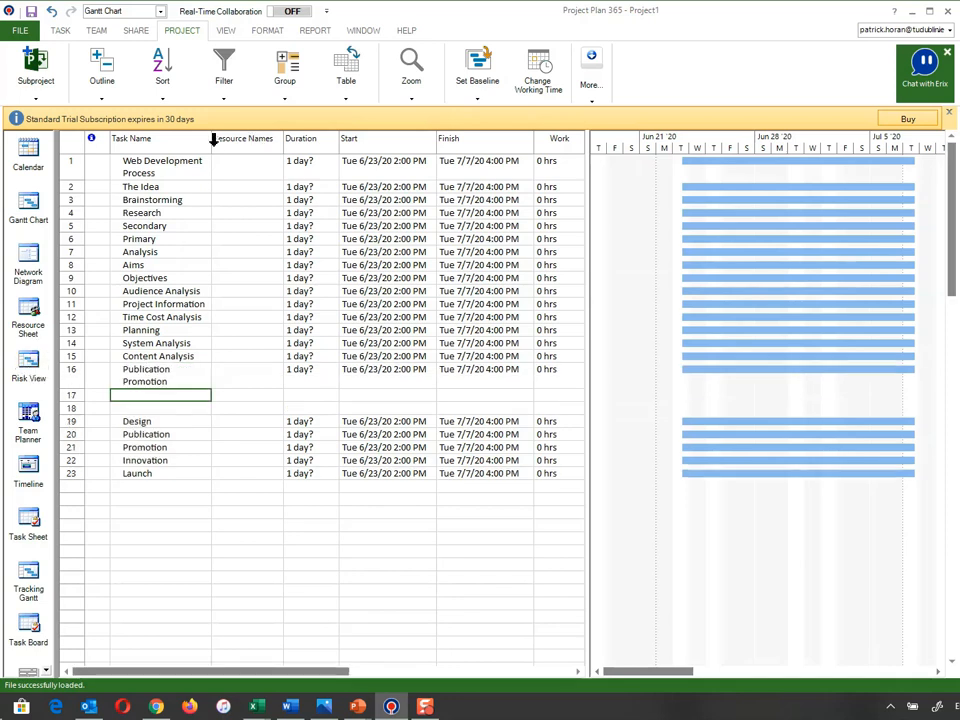
pyautogui.moveTo(218, 147); pyautogui.dragTo(253, 146)
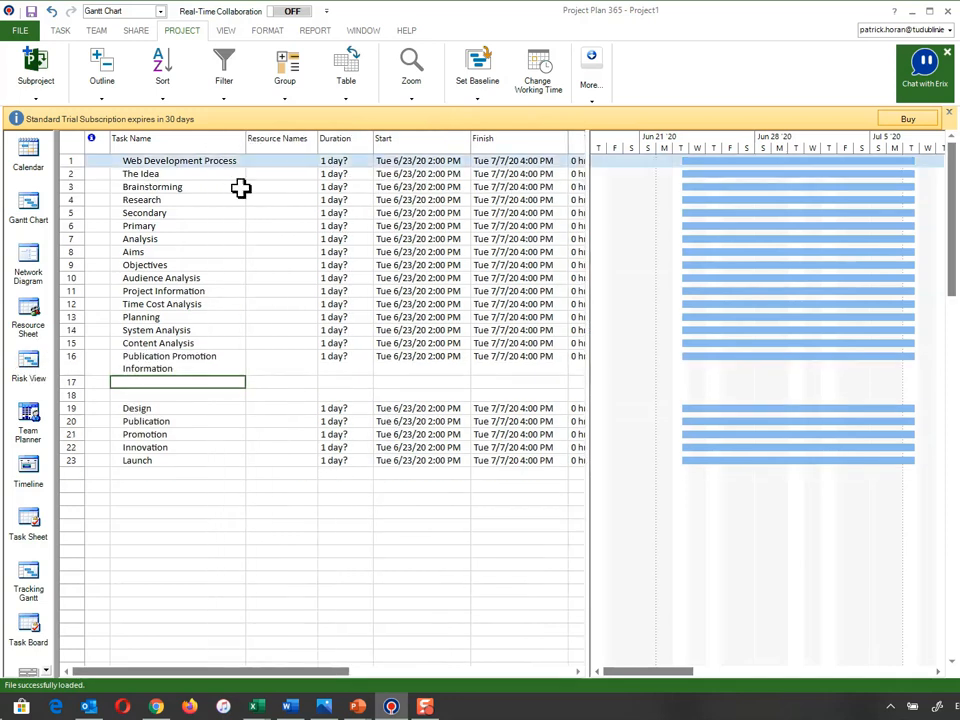
# Widen the Task Name column further and add tasks Storyboard and Flowchart before Design
pyautogui.moveTo(247, 142); pyautogui.dragTo(266, 142)
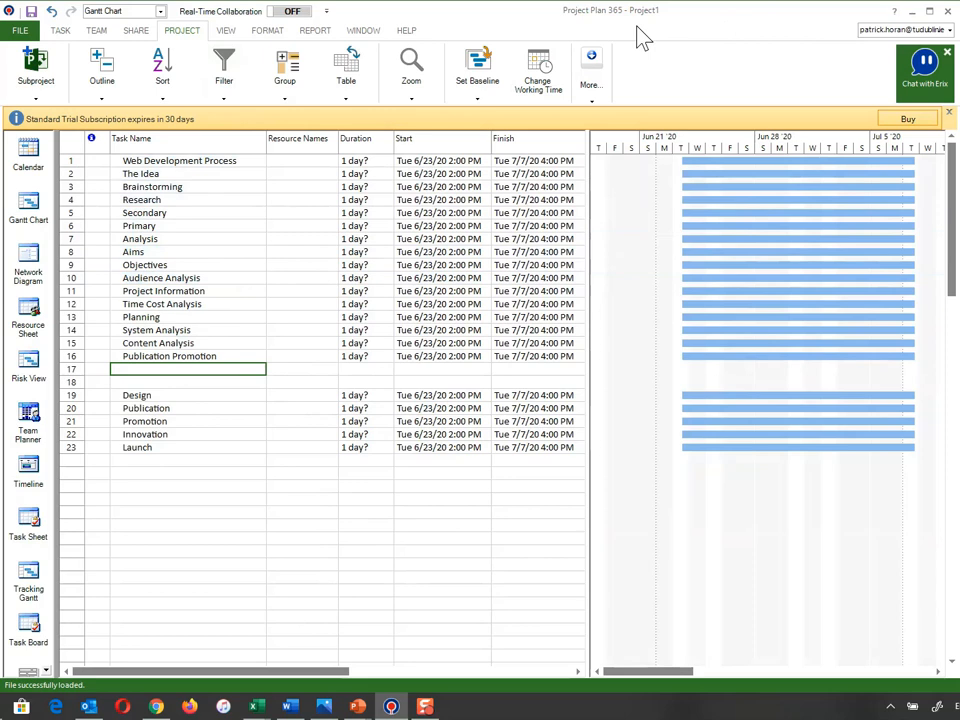
pyautogui.write('oryb')
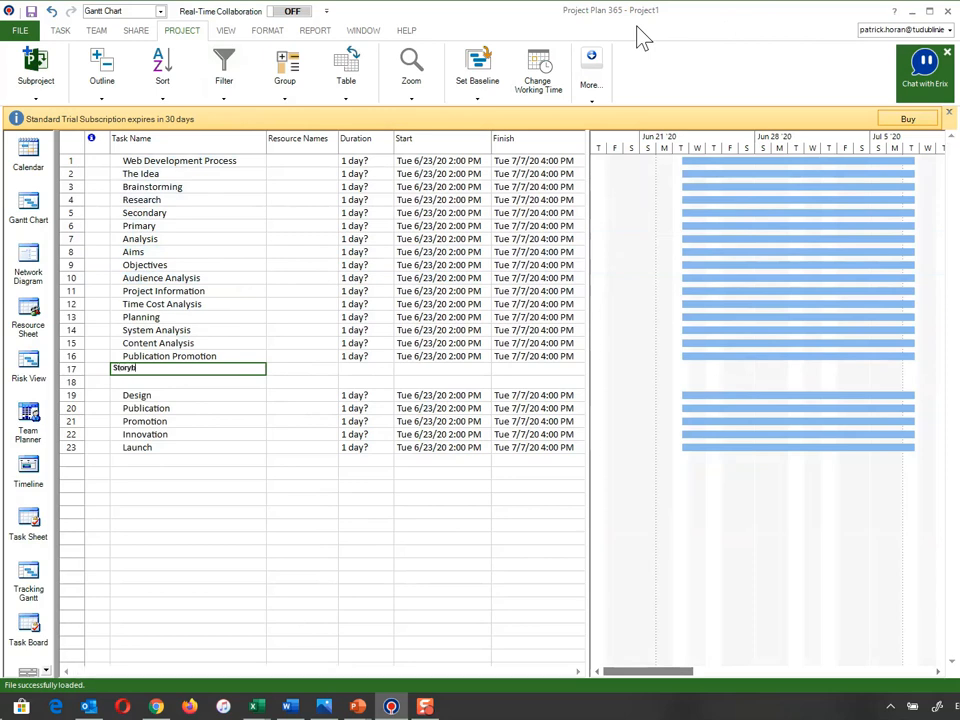
pyautogui.write('oards')
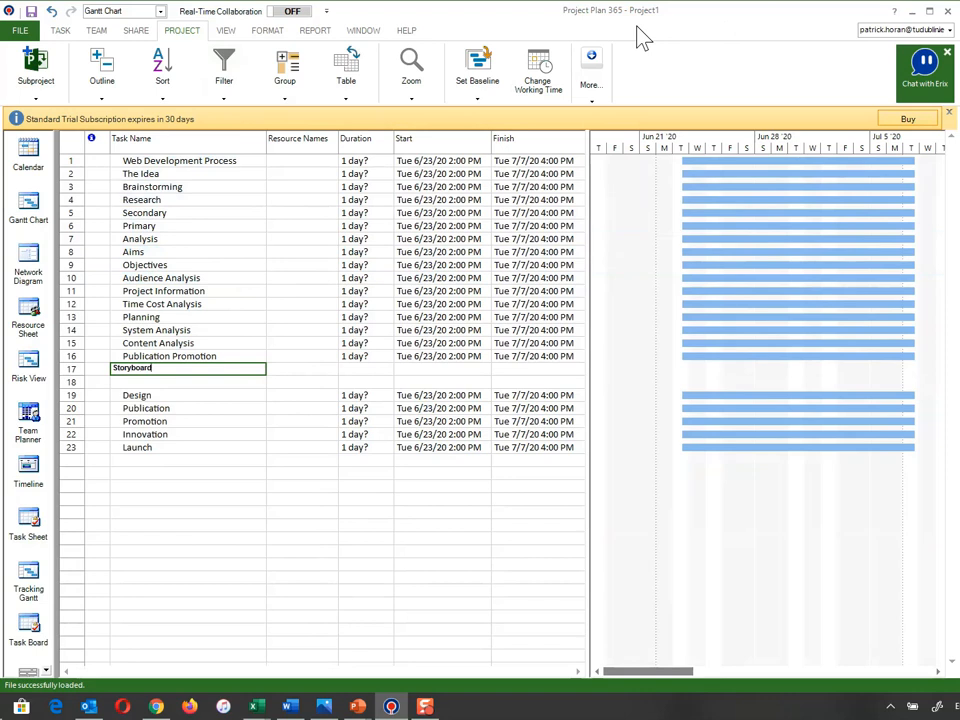
pyautogui.press('Return')
pyautogui.write('Flowcha')
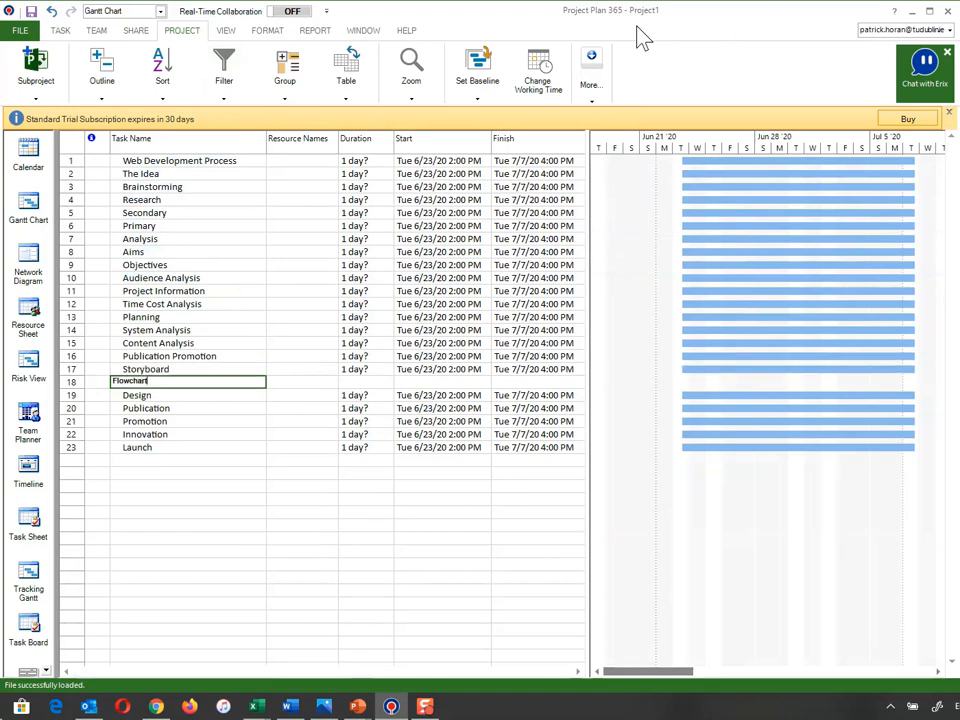
pyautogui.write('rt')
pyautogui.press('Return')
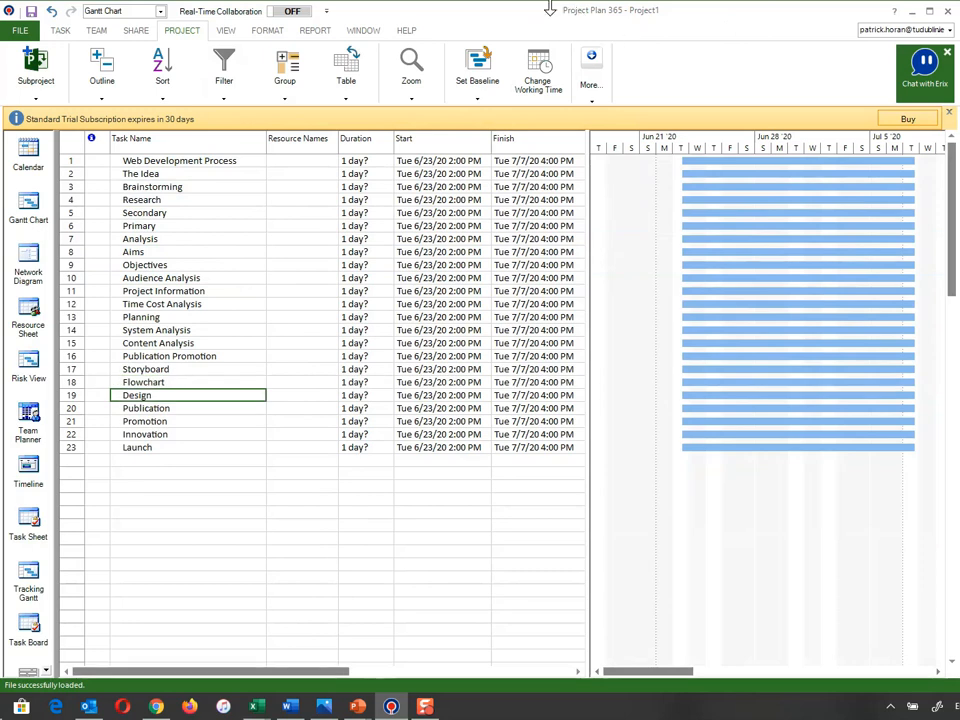
# Insert two rows above Publication named Content Creation and Content Implementation, then select Innovation
pyautogui.click(80, 408)
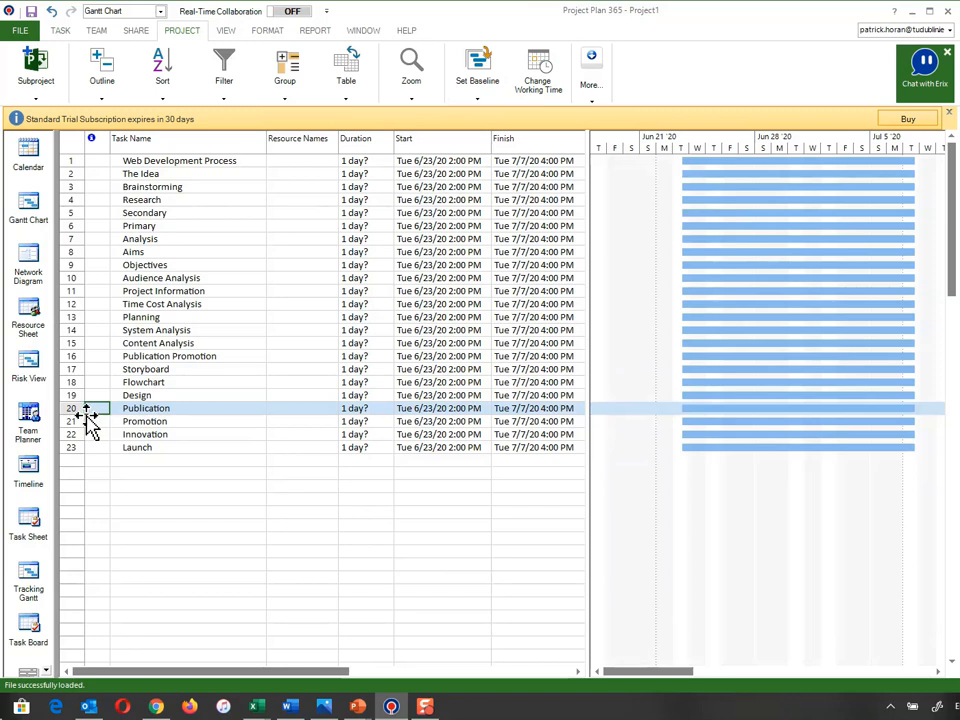
pyautogui.press('Insert')
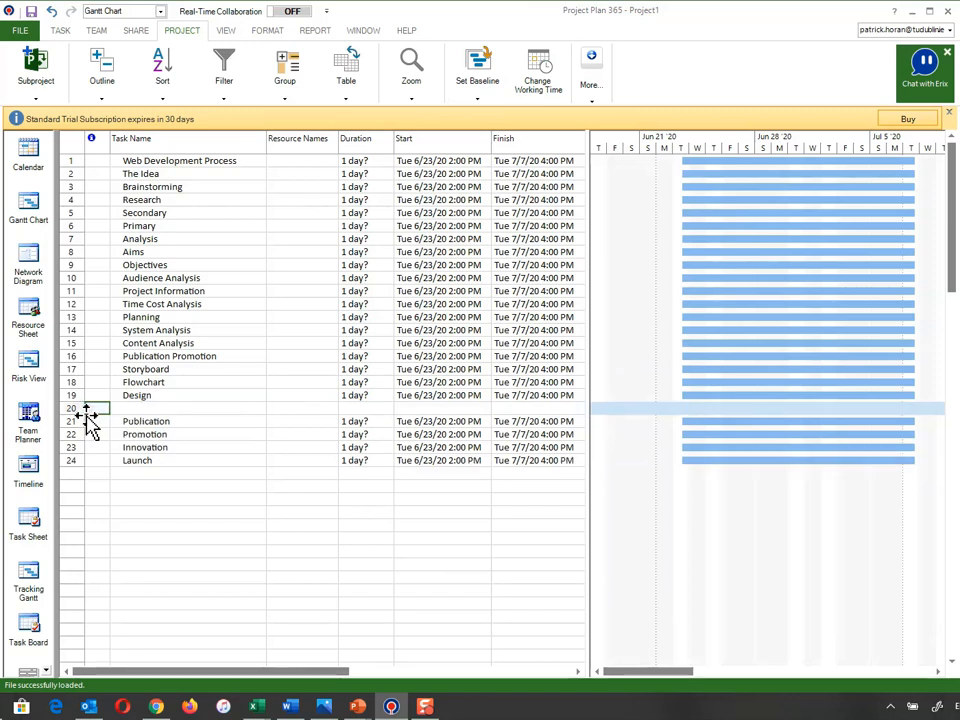
pyautogui.press('Insert')
pyautogui.click(143, 412)
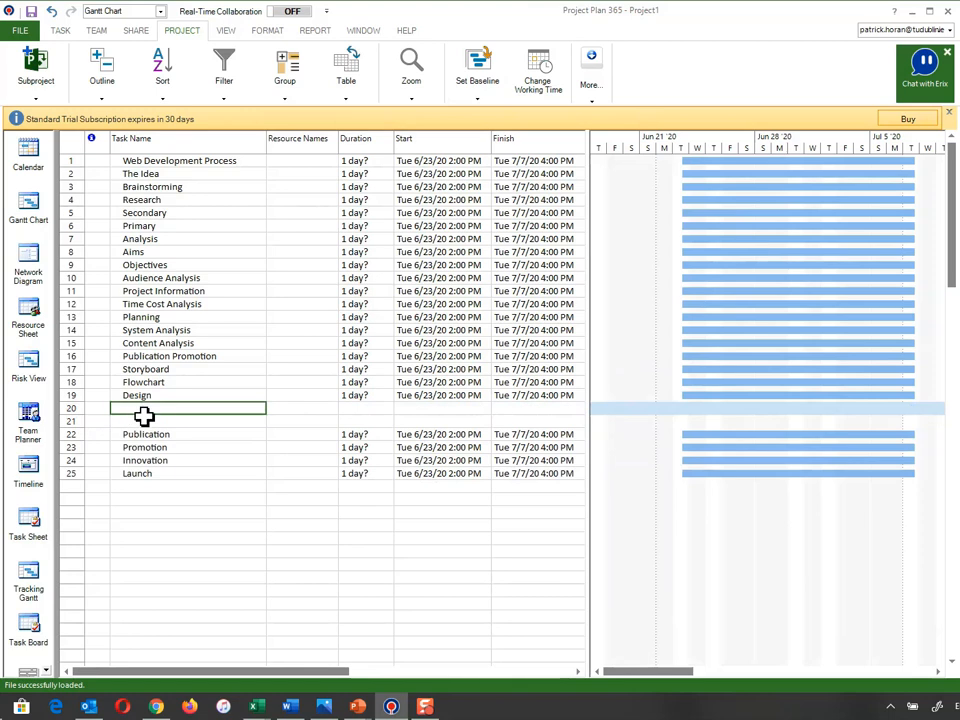
pyautogui.write('Content Creatio')
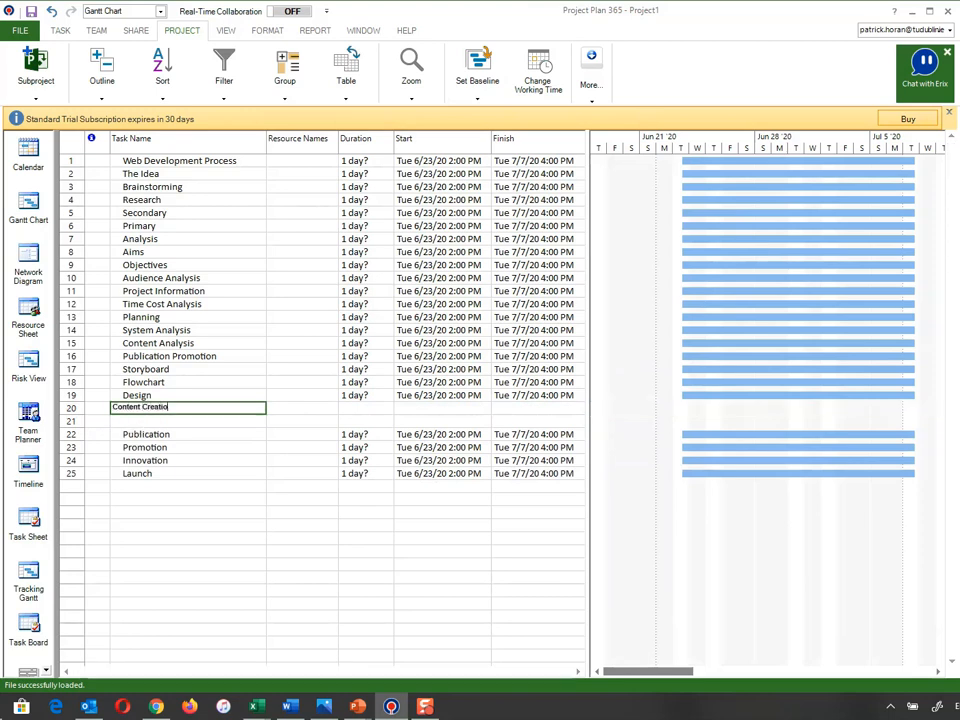
pyautogui.write('n')
pyautogui.press('Return')
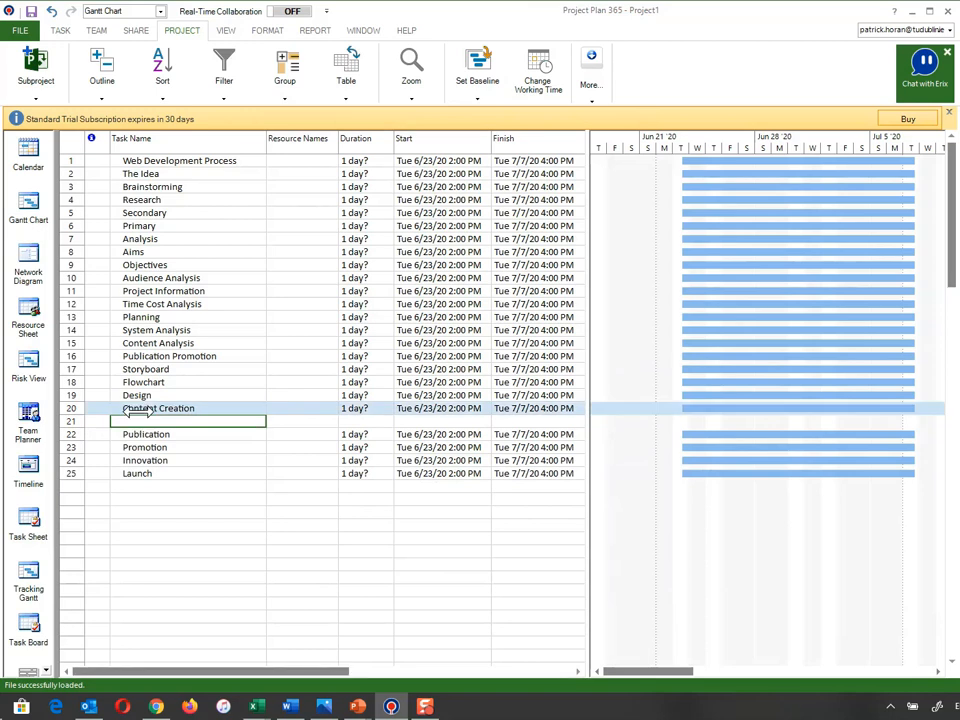
pyautogui.write('Content Im')
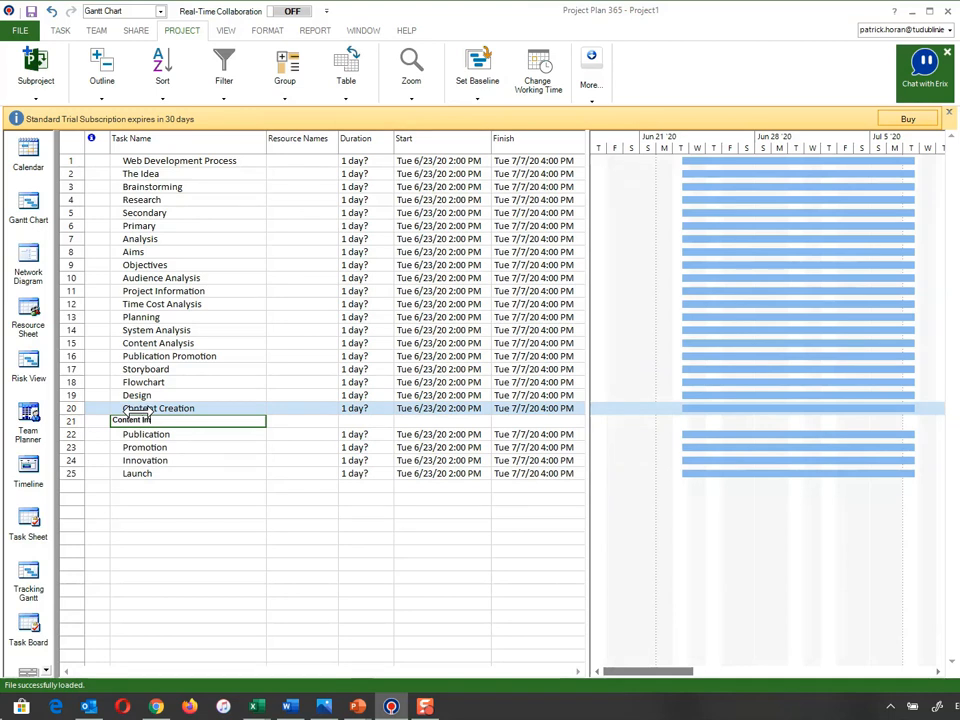
pyautogui.write('plementation')
pyautogui.press('Return')
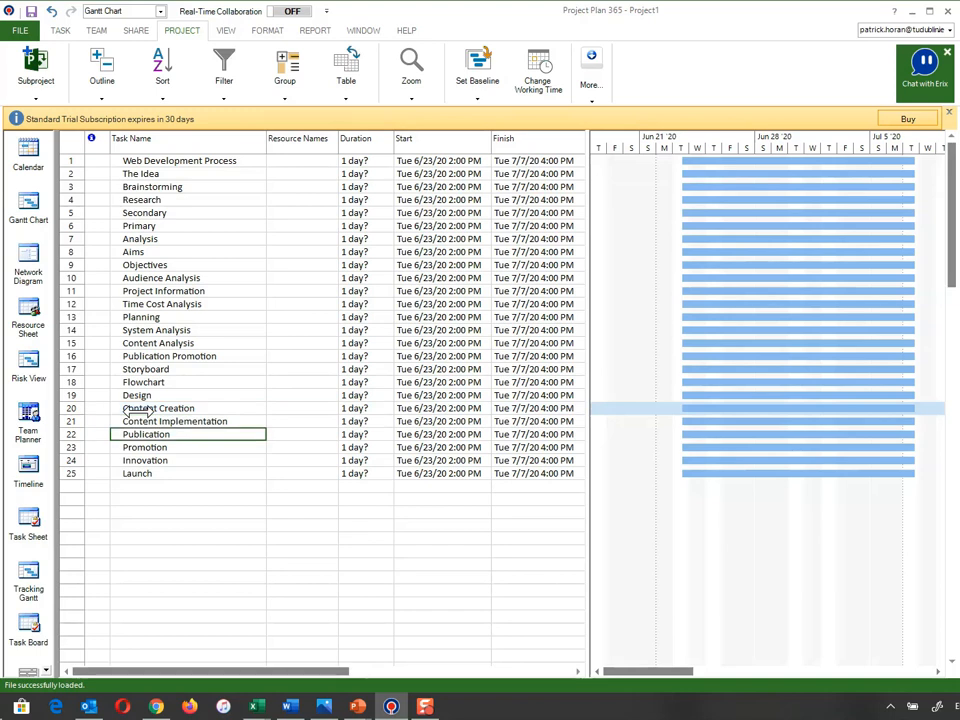
pyautogui.click(113, 447)
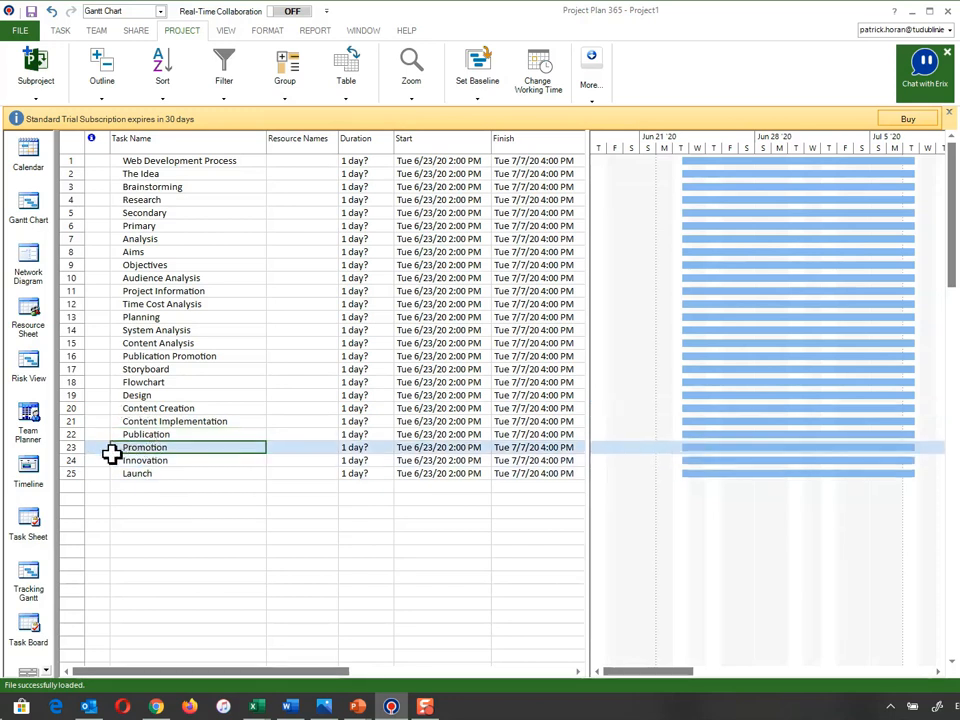
pyautogui.click(90, 462)
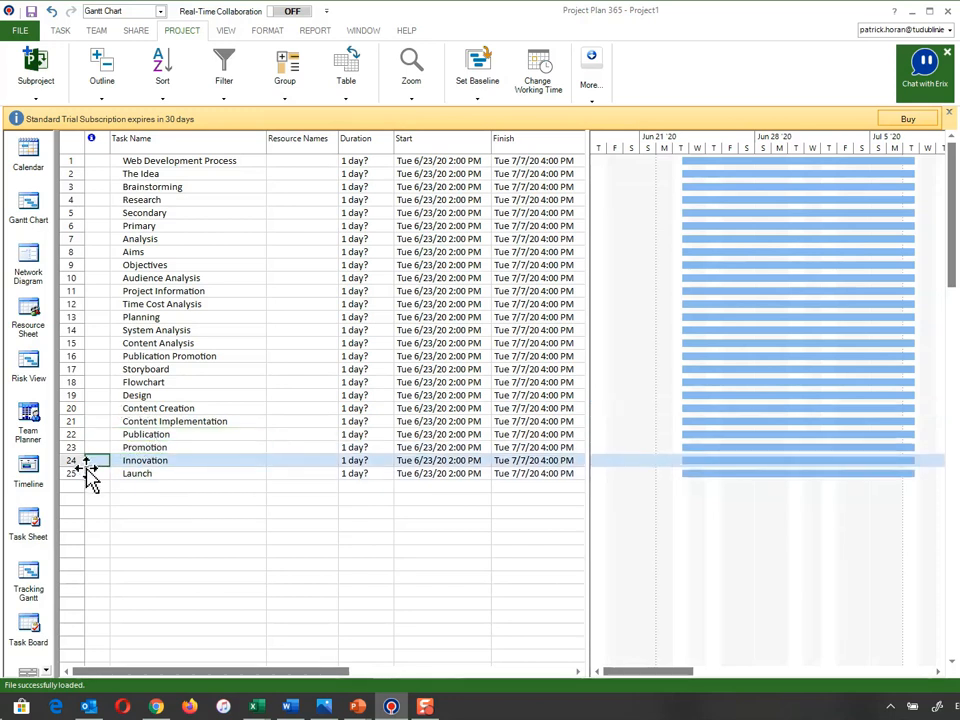
# Insert new tasks named Traditional and Digital above Innovation, after Promotion
pyautogui.press('Insert')
pyautogui.press('Insert')
pyautogui.click(140, 463)
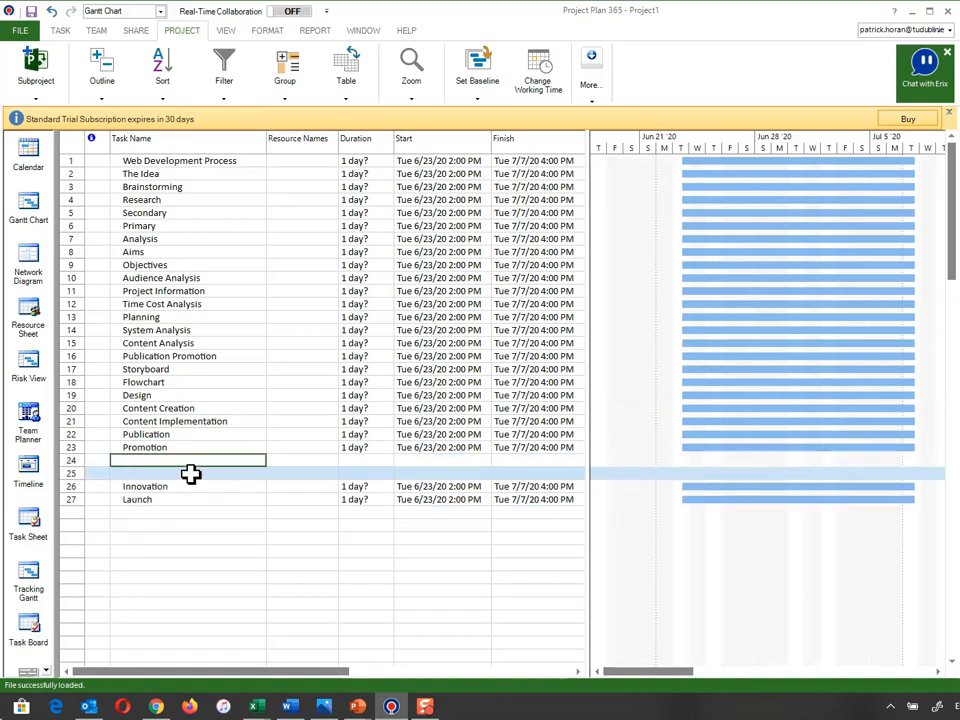
pyautogui.write('Traditional')
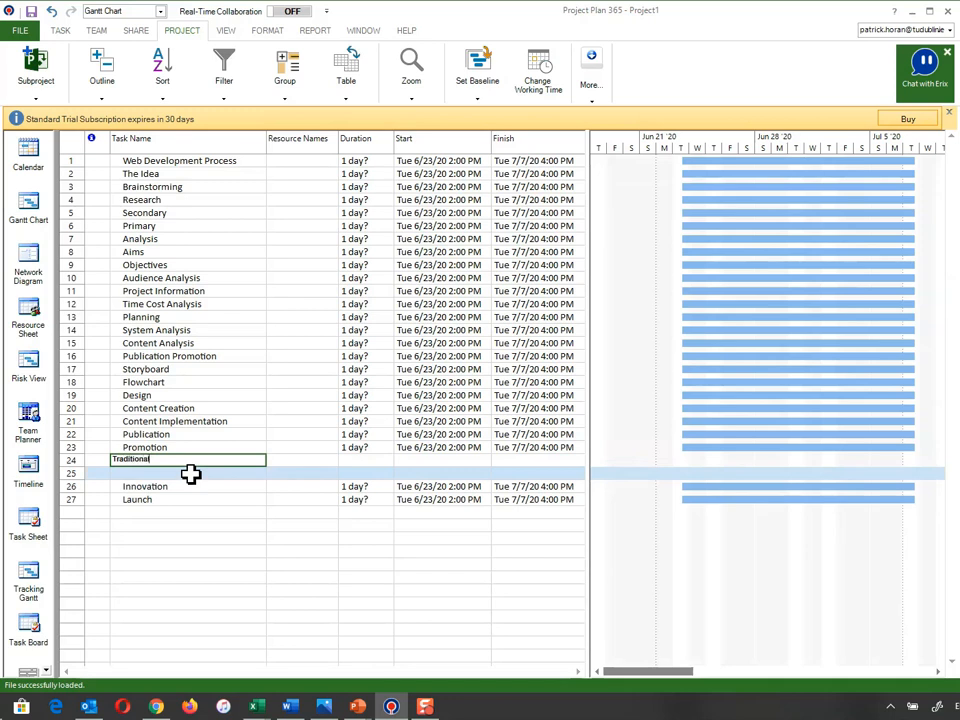
pyautogui.press('Return')
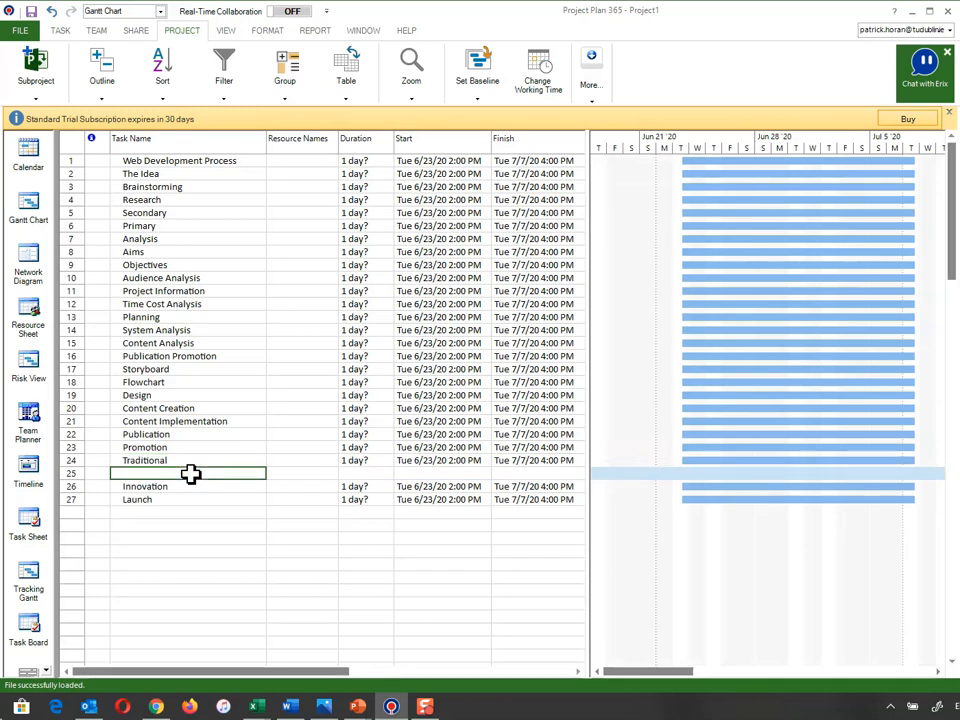
pyautogui.write('Digital')
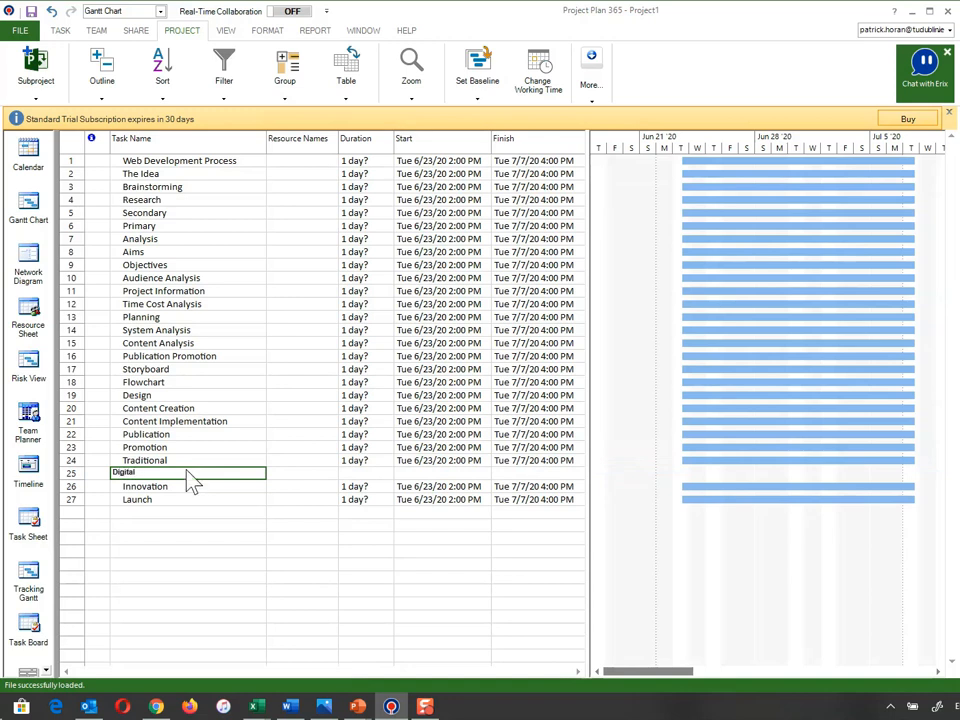
pyautogui.press('Return')
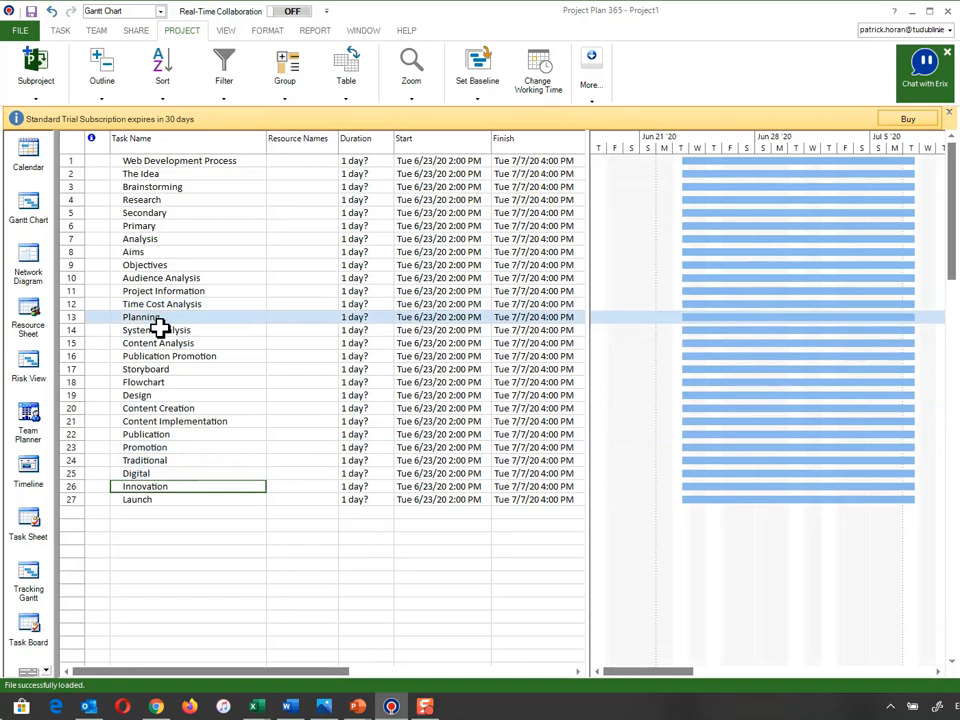
pyautogui.click(141, 499)
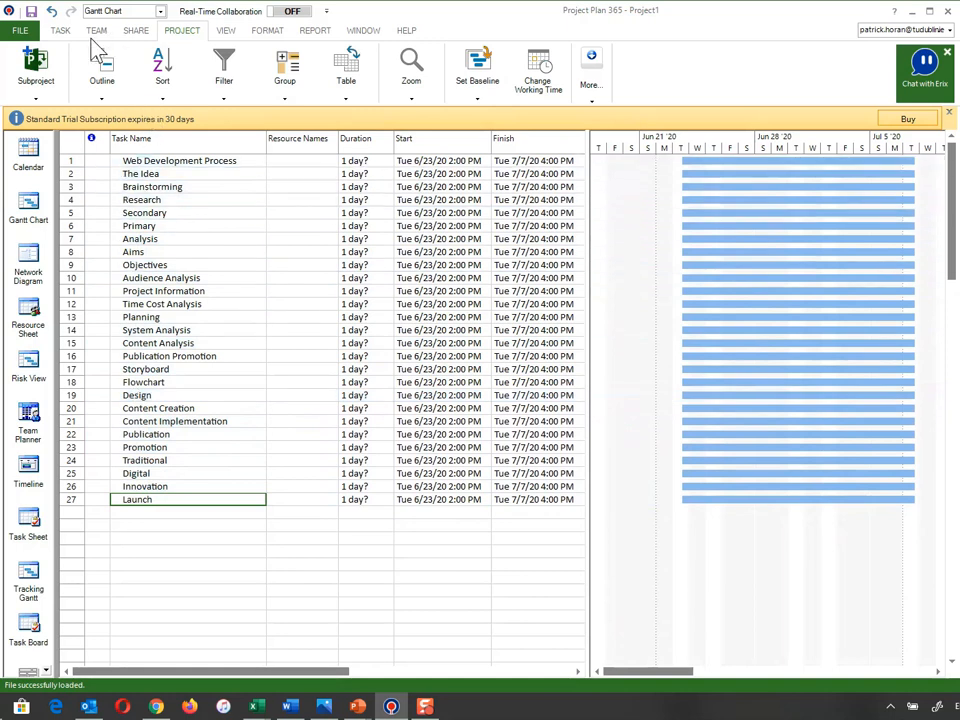
# Indent all twenty-six tasks below Web Development Process, making it the summary task
pyautogui.click(61, 31)
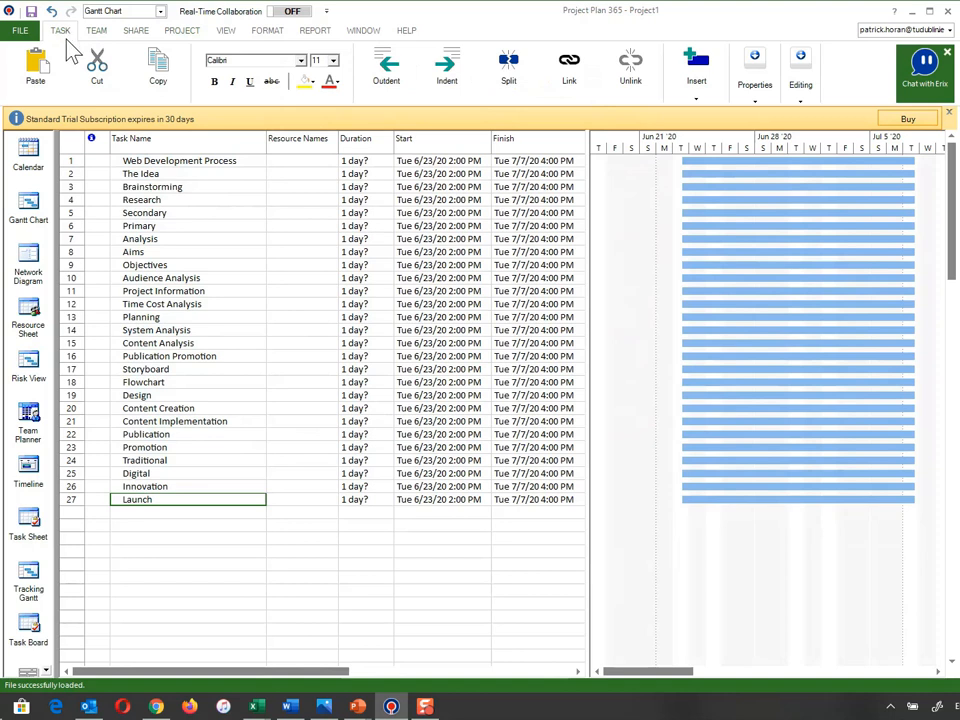
pyautogui.moveTo(84, 174); pyautogui.dragTo(85, 507)
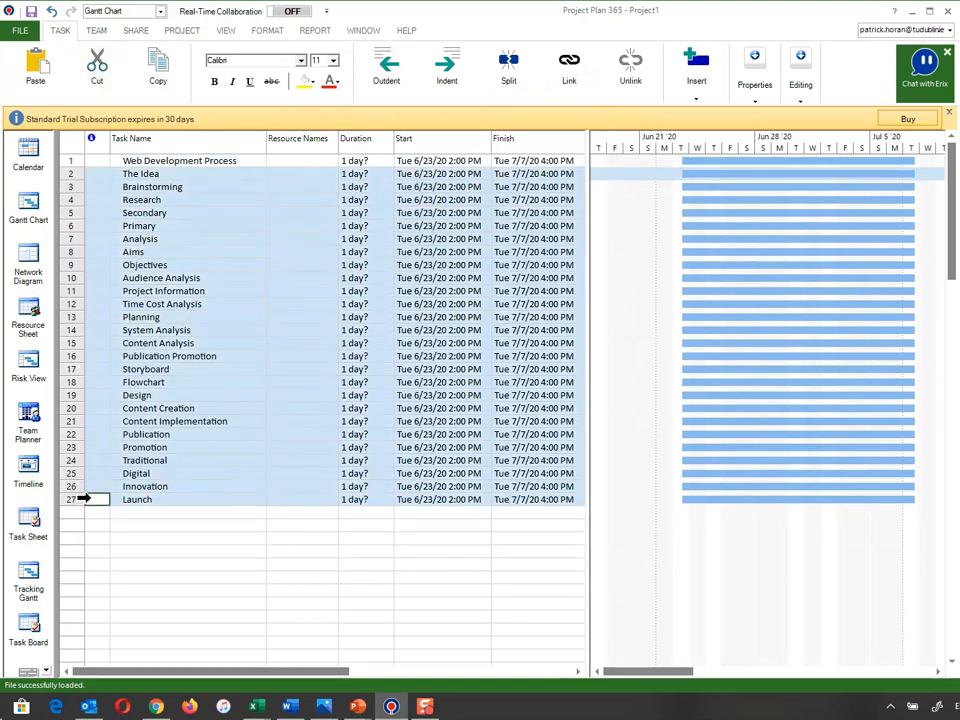
pyautogui.click(446, 75)
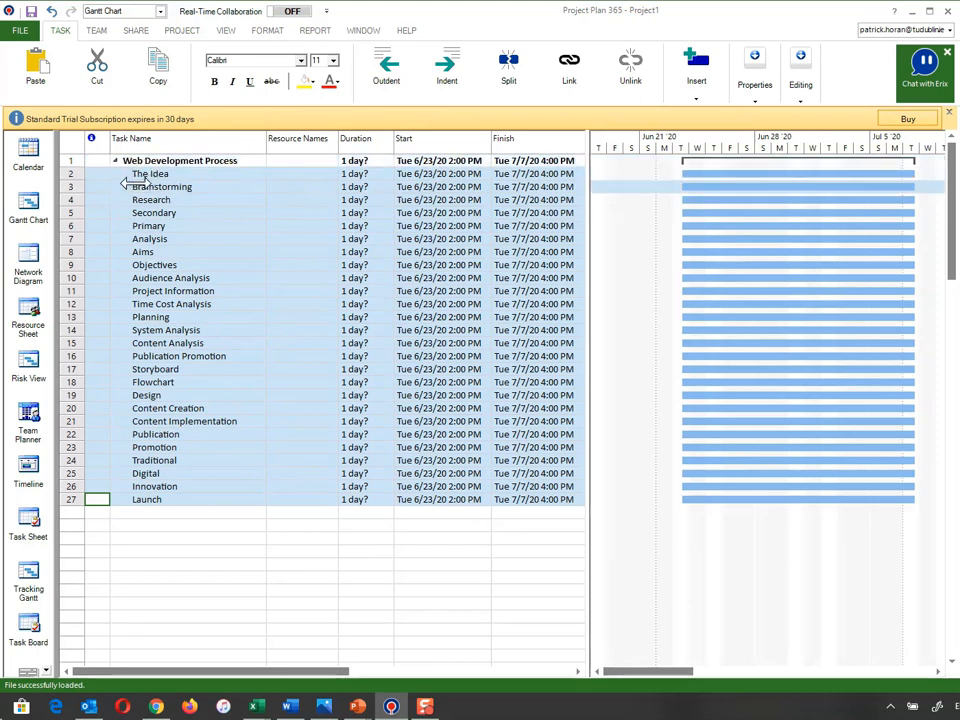
pyautogui.click(168, 449)
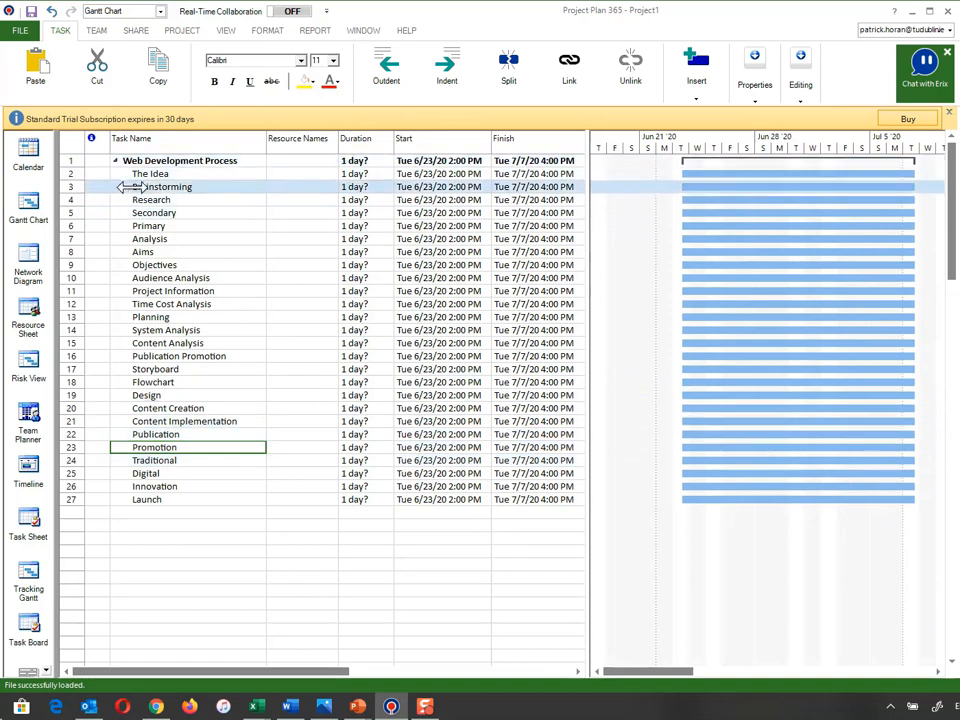
# Indent Brainstorming through Primary under The Idea
pyautogui.click(95, 187)
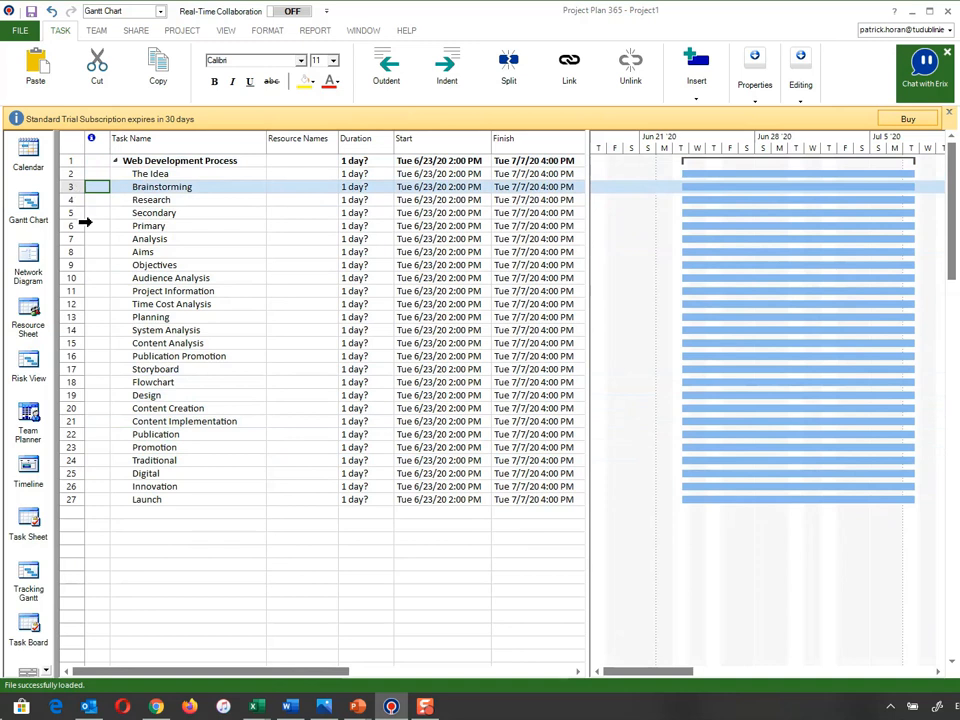
pyautogui.hotkey('shift', 'Down')
pyautogui.hotkey('shift', 'Down')
pyautogui.hotkey('shift', 'Down')
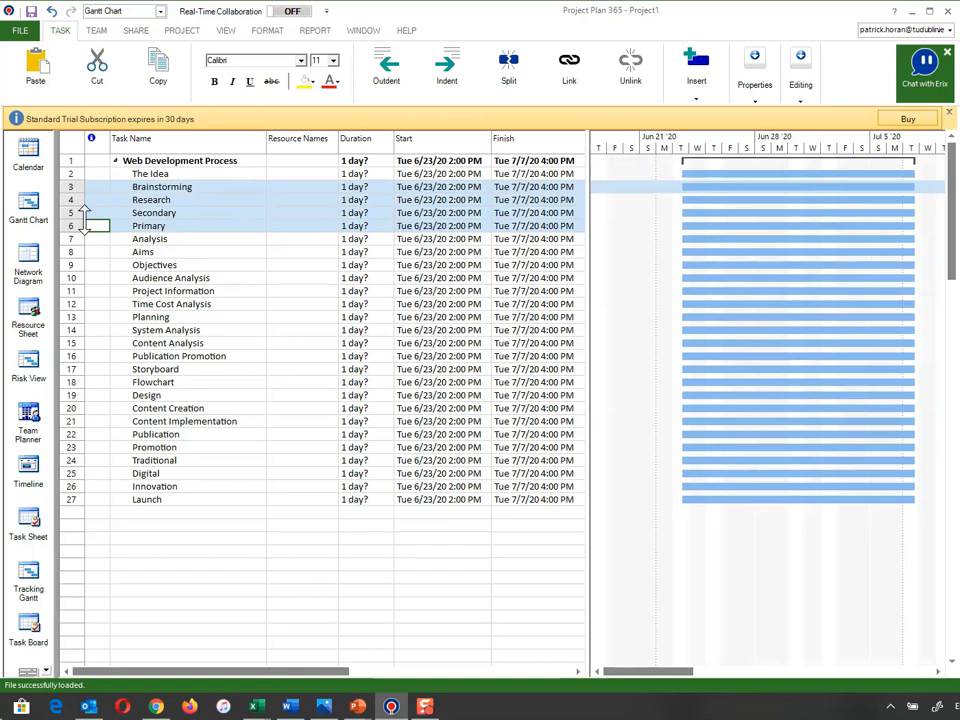
pyautogui.click(443, 78)
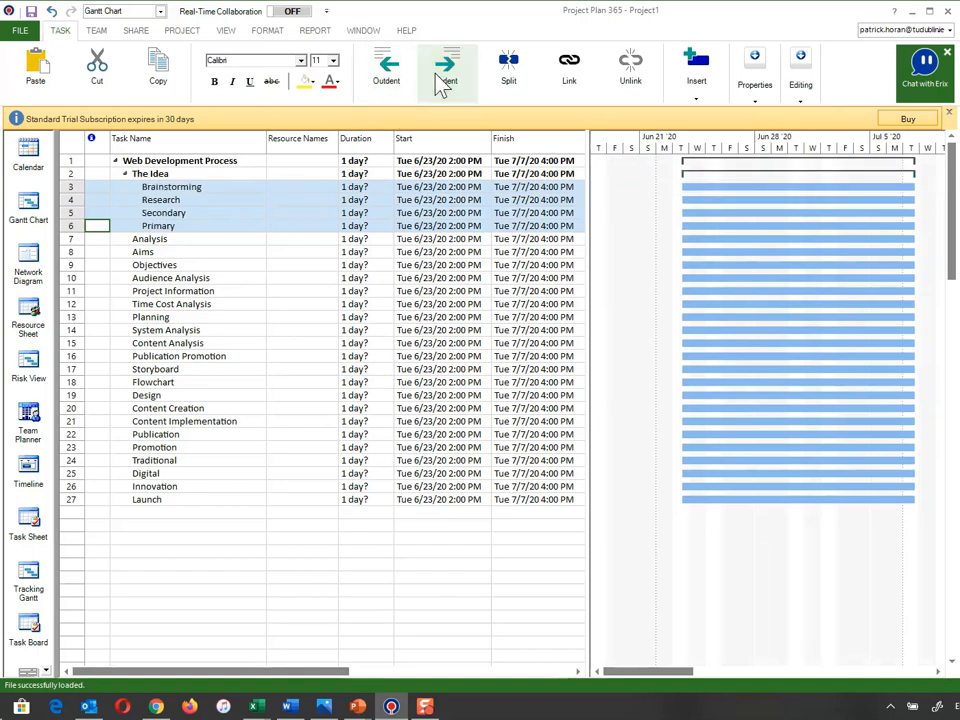
# Indent Secondary and Primary one more level, under Research
pyautogui.moveTo(88, 213); pyautogui.dragTo(88, 236)
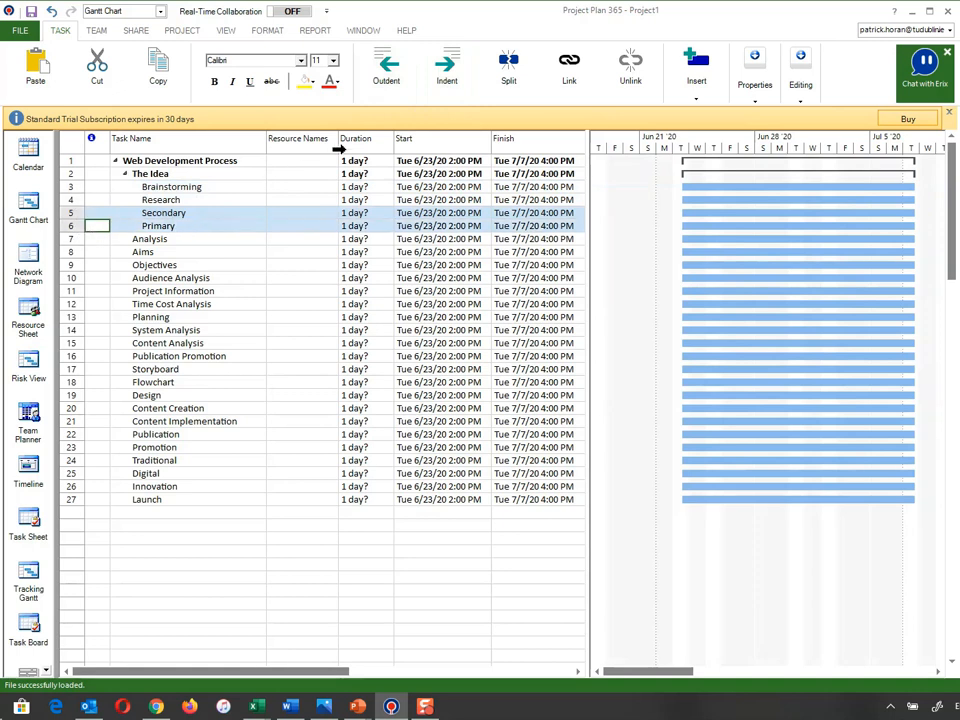
pyautogui.click(449, 88)
pyautogui.moveTo(171, 214); pyautogui.dragTo(146, 240)
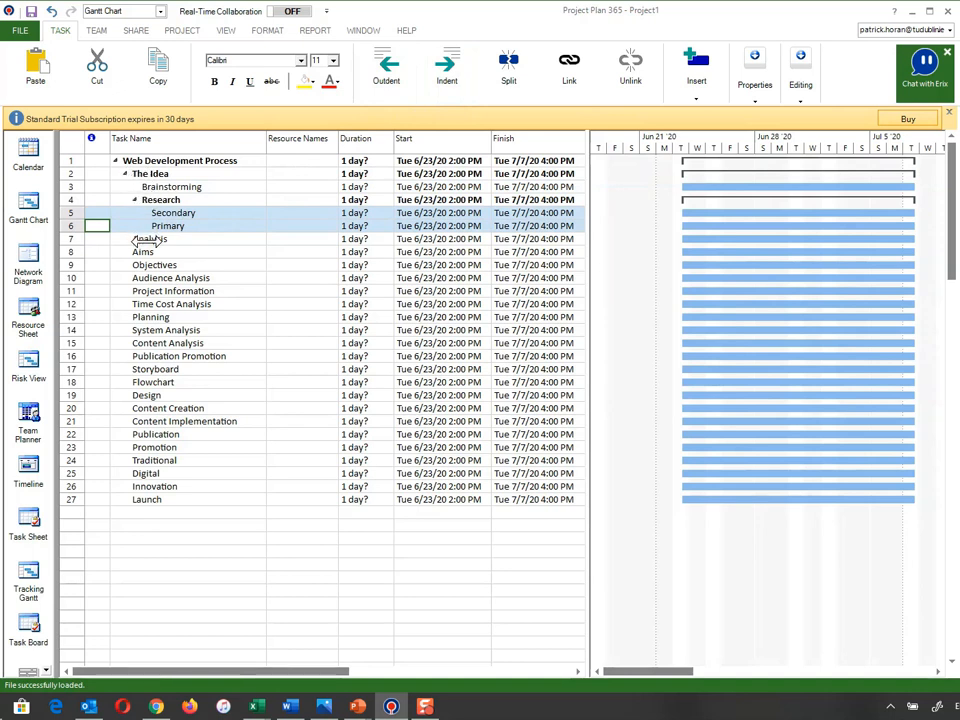
pyautogui.click(146, 239)
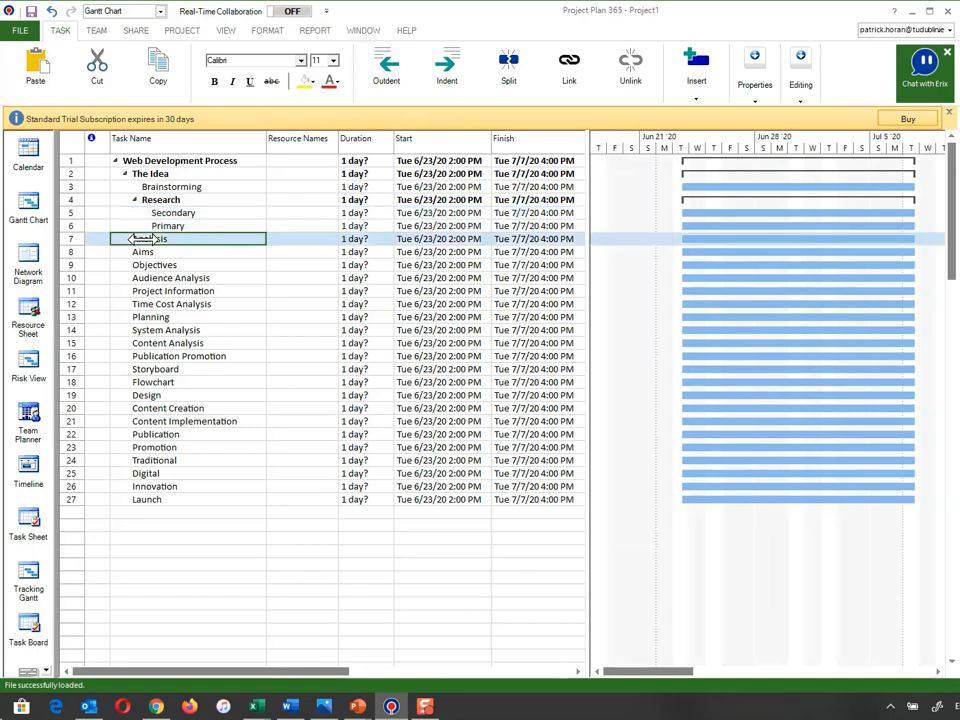
# Undo the stray outdent and indent so Analysis keeps its original level
pyautogui.click(384, 84)
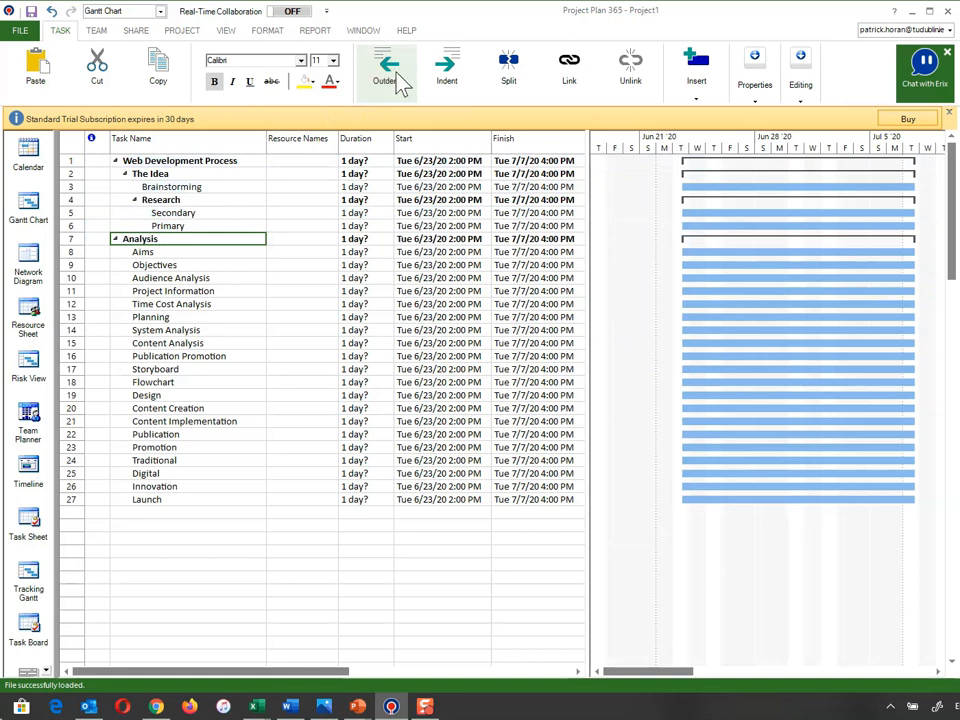
pyautogui.click(445, 84)
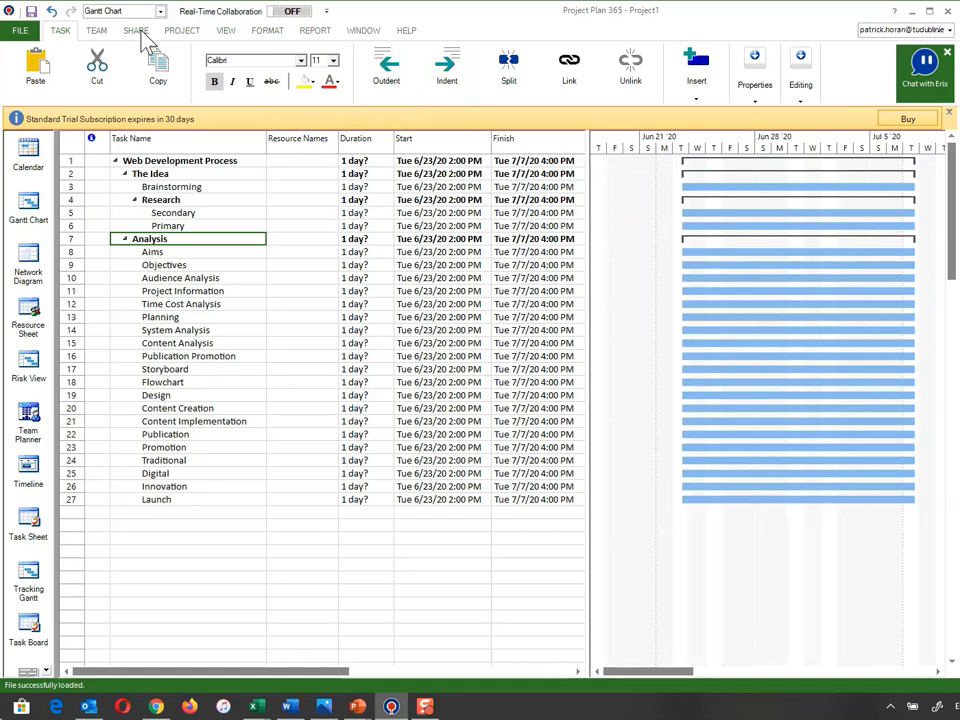
pyautogui.click(52, 12)
pyautogui.click(52, 12)
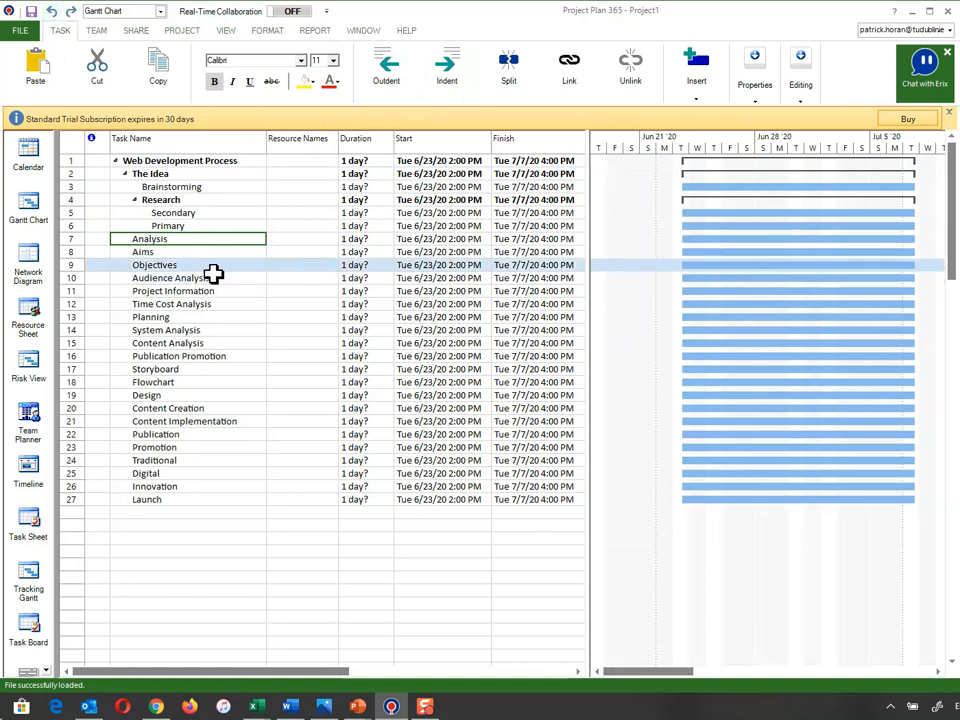
# Indent Aims, Objectives, Audience Analysis, Project Information and Time Cost Analysis under Analysis
pyautogui.click(96, 254)
pyautogui.keyDown('shift'); pyautogui.click(88, 278); pyautogui.keyUp('shift')
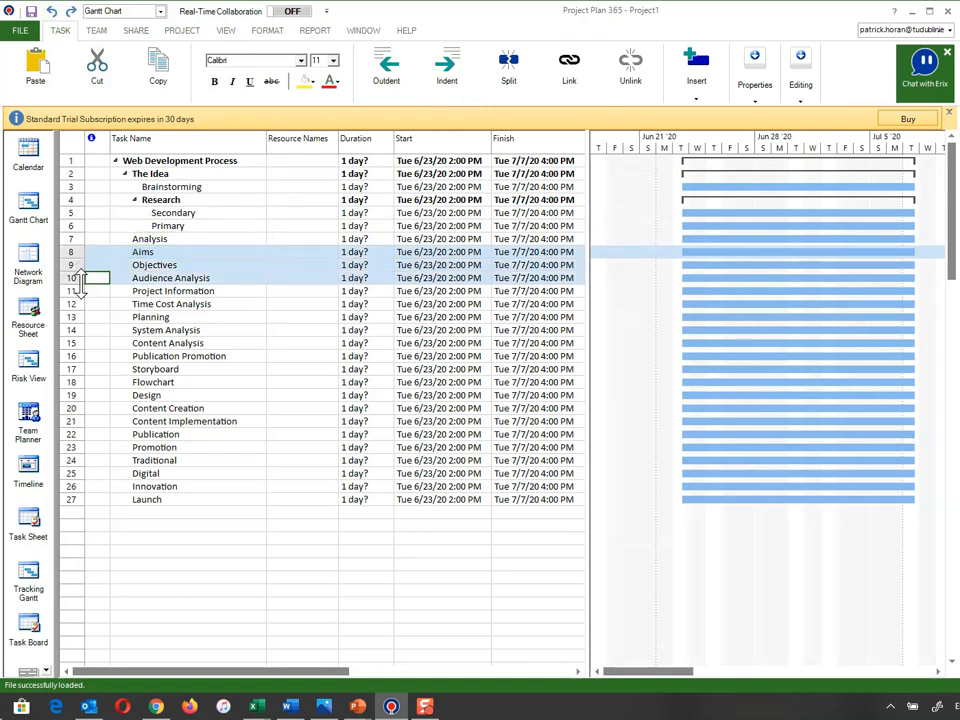
pyautogui.keyDown('shift'); pyautogui.click(88, 291); pyautogui.keyUp('shift')
pyautogui.keyDown('shift'); pyautogui.click(87, 304); pyautogui.keyUp('shift')
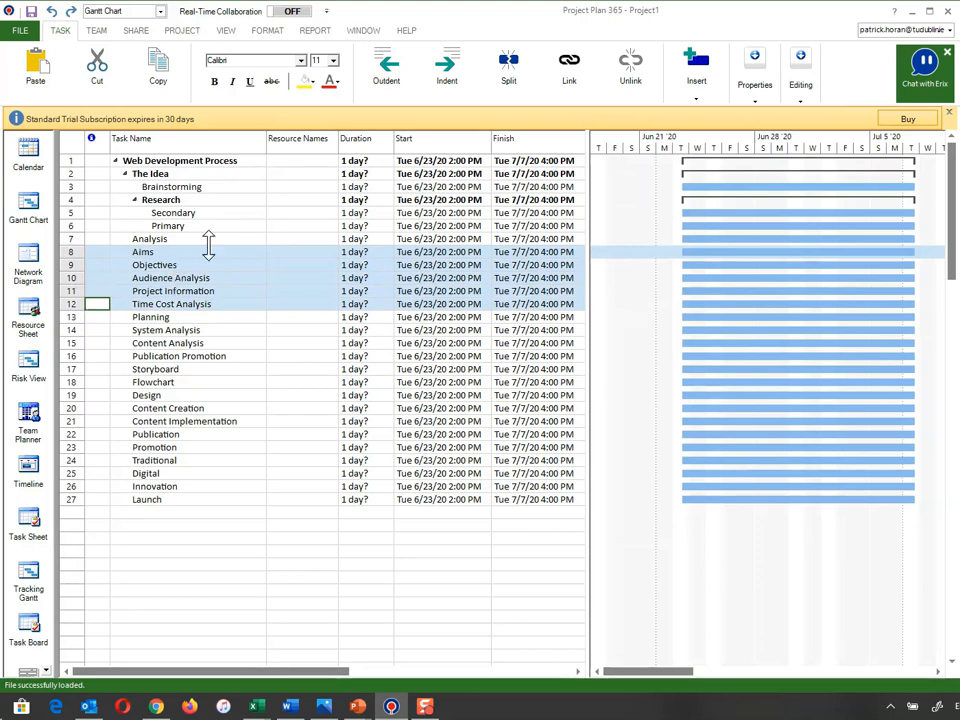
pyautogui.click(448, 92)
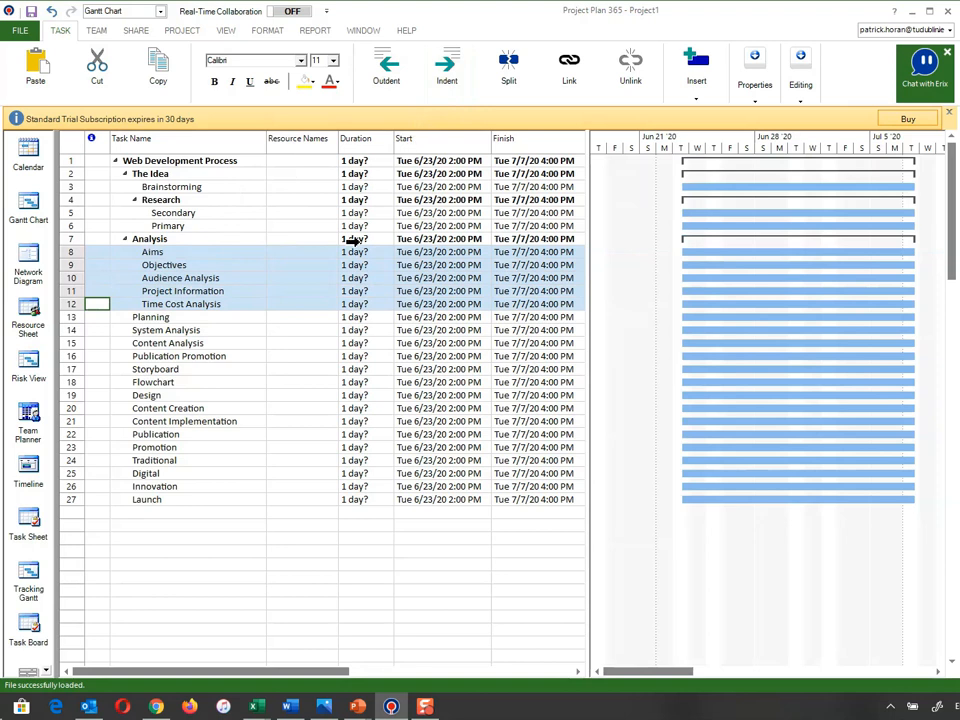
pyautogui.moveTo(75, 330); pyautogui.dragTo(86, 391)
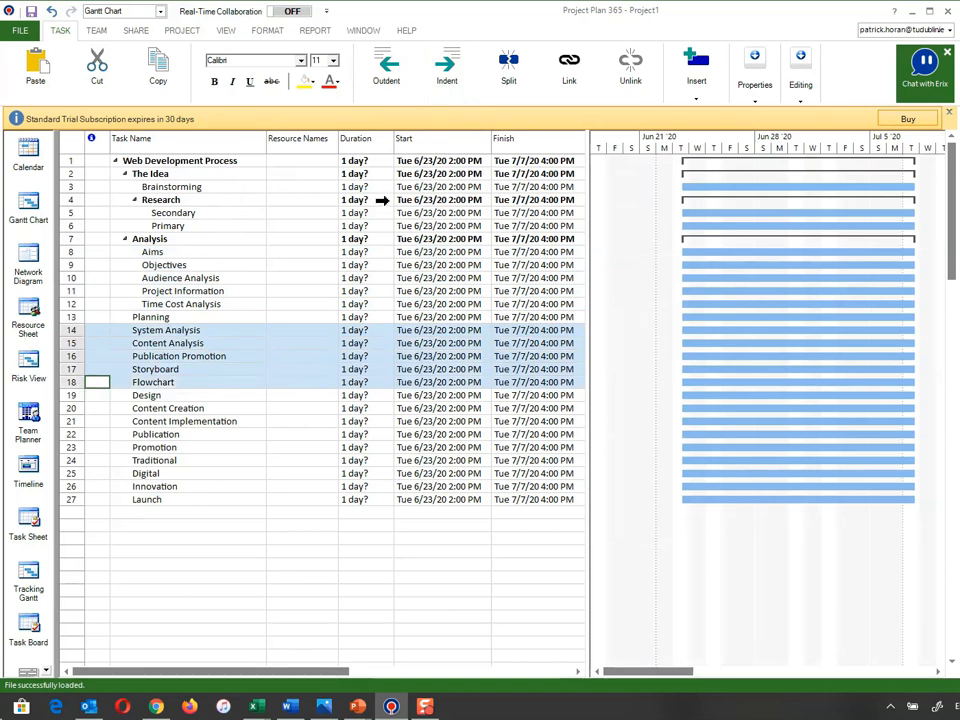
# Indent System Analysis through Flowchart under Planning and both Content tasks under Design
pyautogui.click(448, 84)
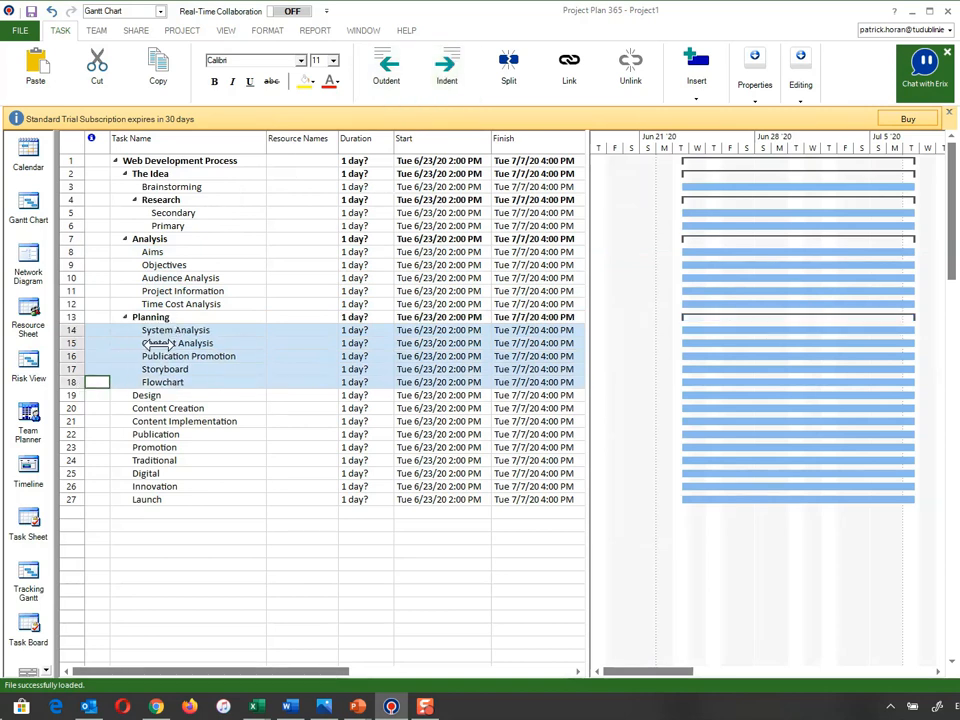
pyautogui.moveTo(84, 408); pyautogui.dragTo(84, 429)
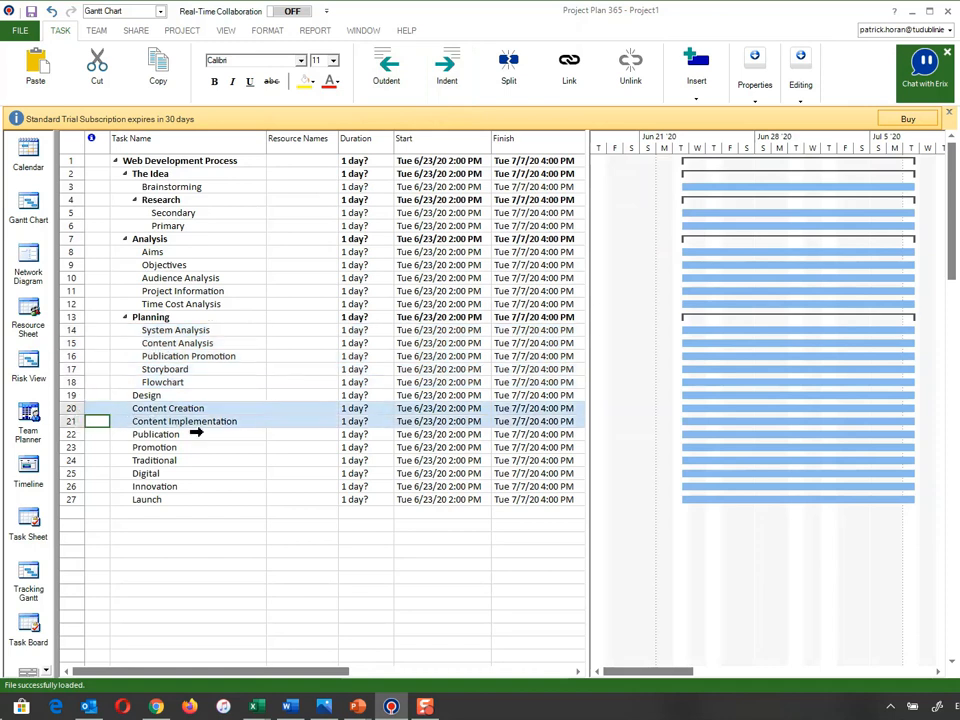
pyautogui.click(449, 80)
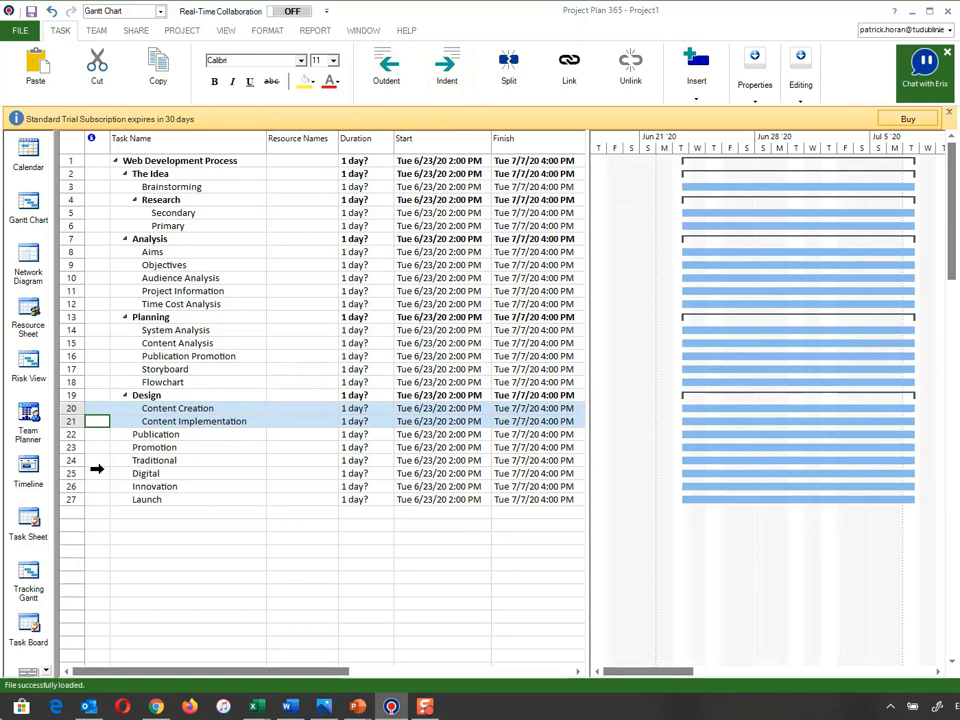
# Indent Traditional and Digital under Promotion
pyautogui.moveTo(77, 462); pyautogui.dragTo(78, 478)
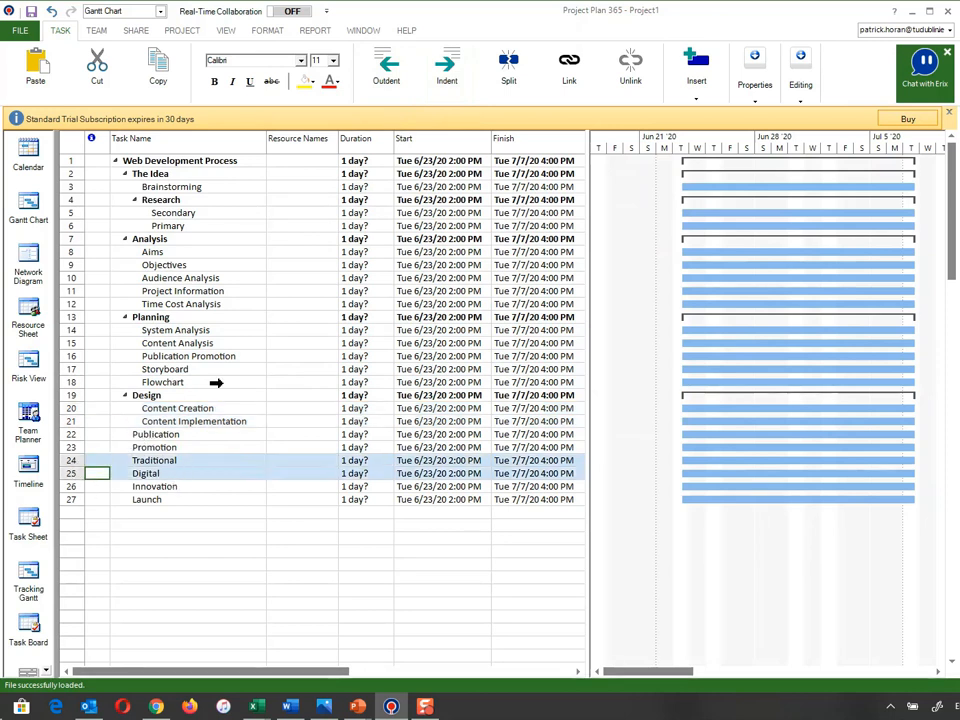
pyautogui.click(450, 88)
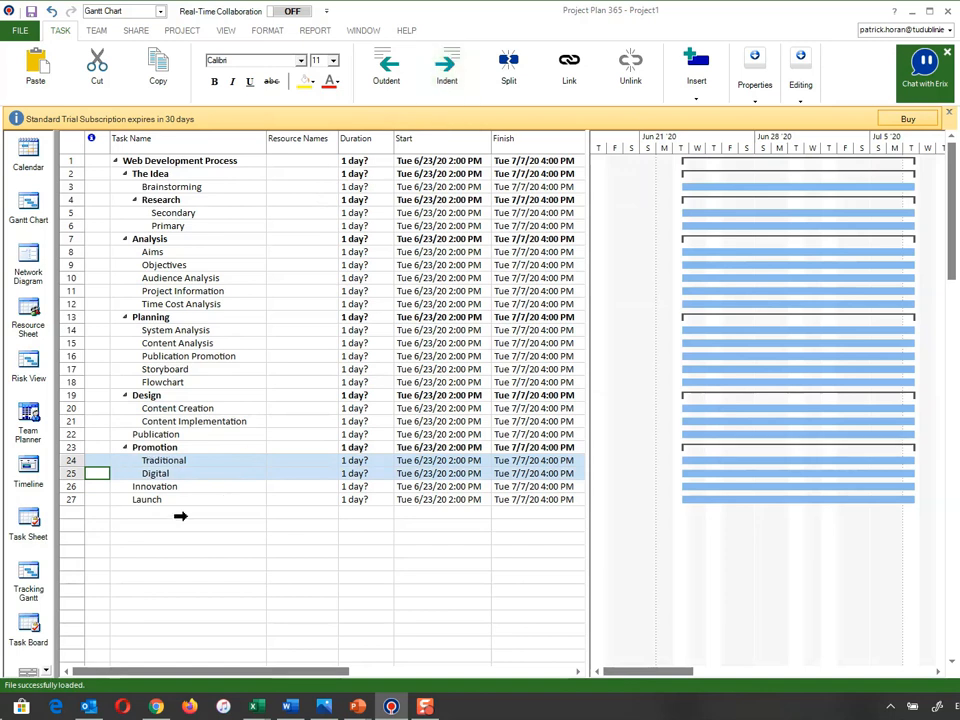
pyautogui.click(133, 486)
pyautogui.click(135, 499)
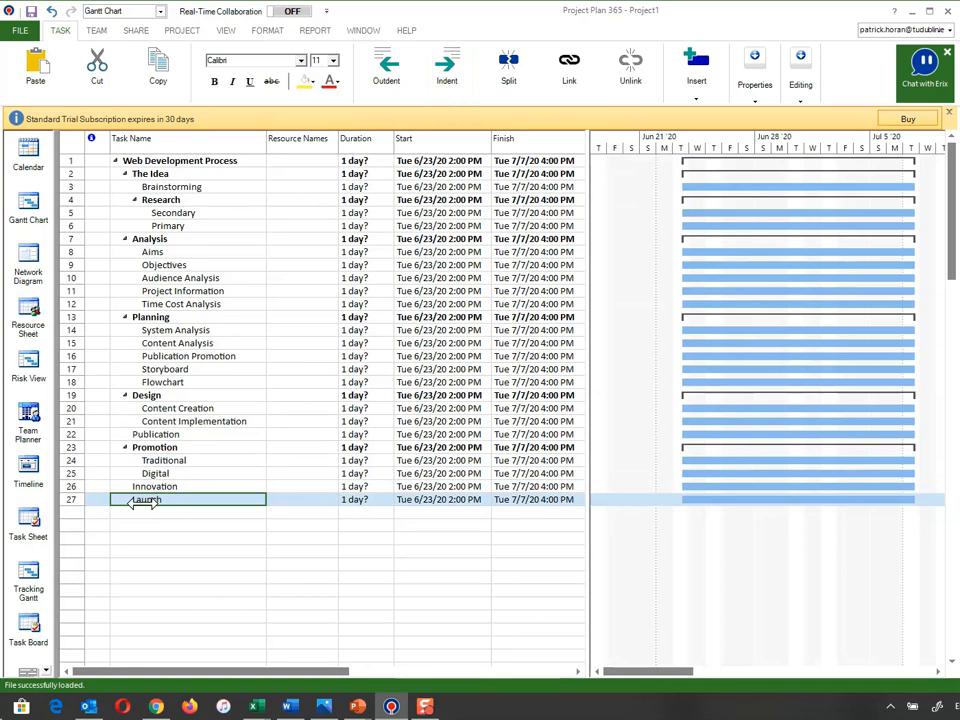
# Review the outline by stepping through Brainstorming and the Analysis subtasks
pyautogui.click(165, 187)
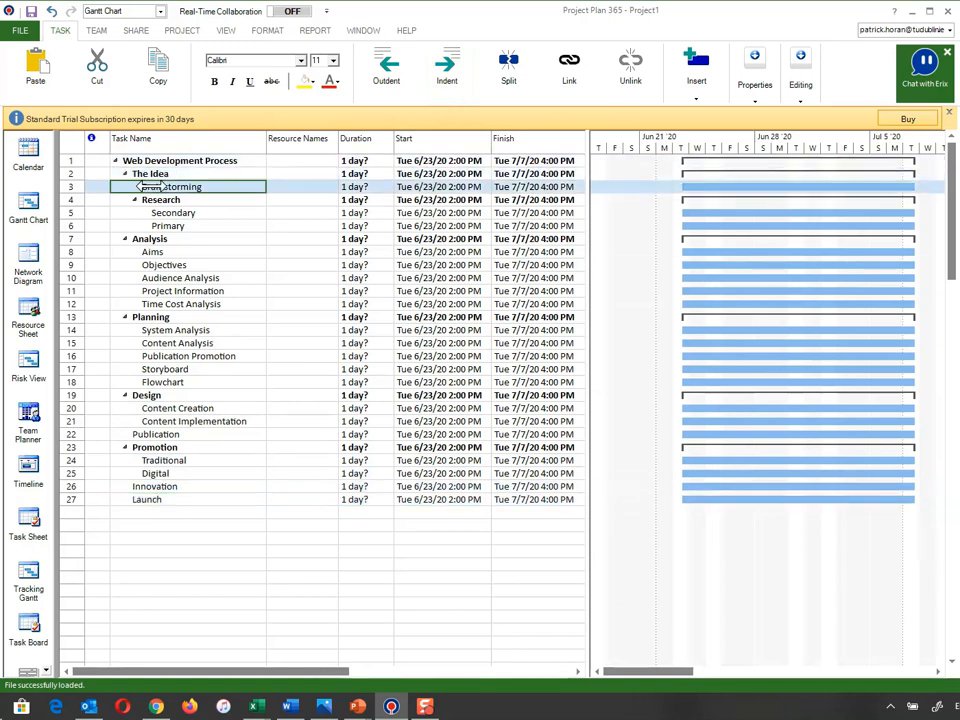
pyautogui.click(156, 252)
pyautogui.click(176, 265)
pyautogui.click(174, 278)
pyautogui.click(172, 291)
pyautogui.click(174, 304)
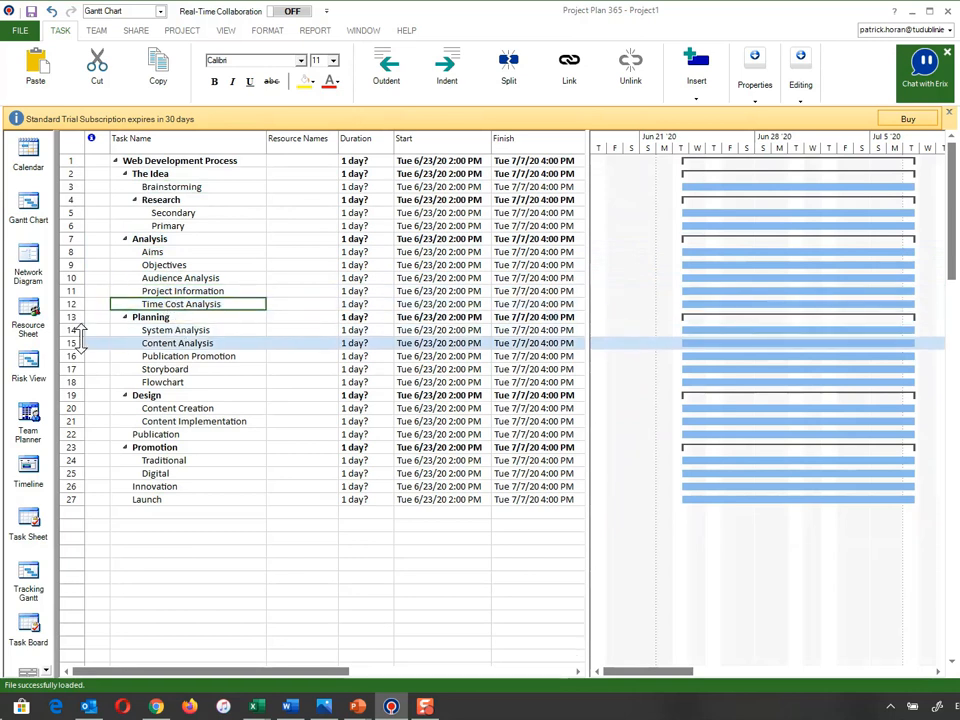